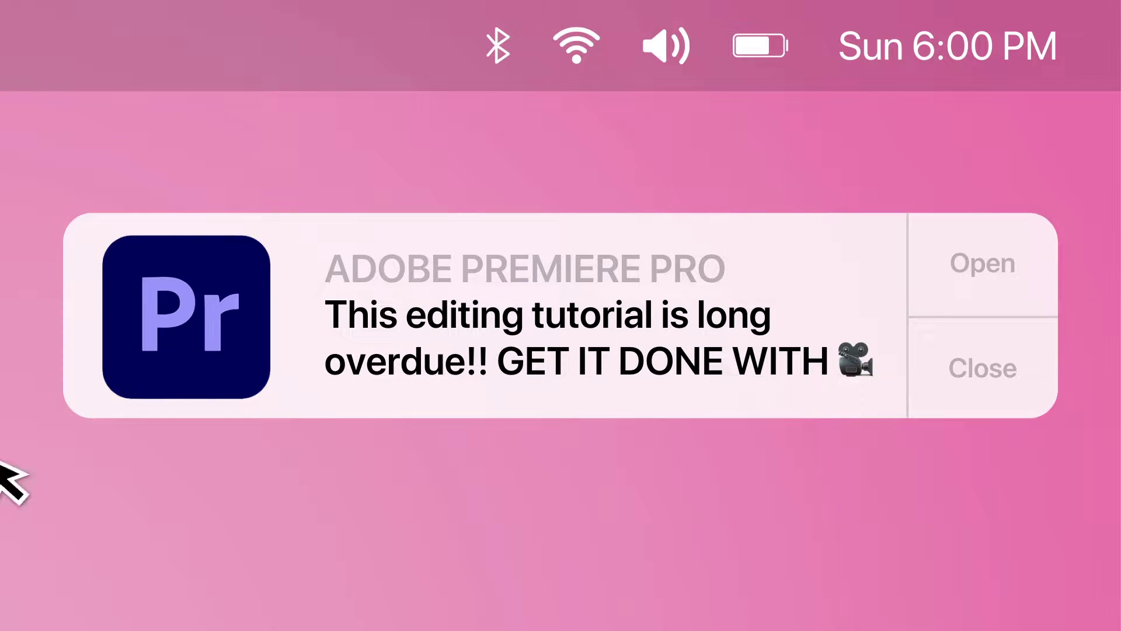
click(974, 288)
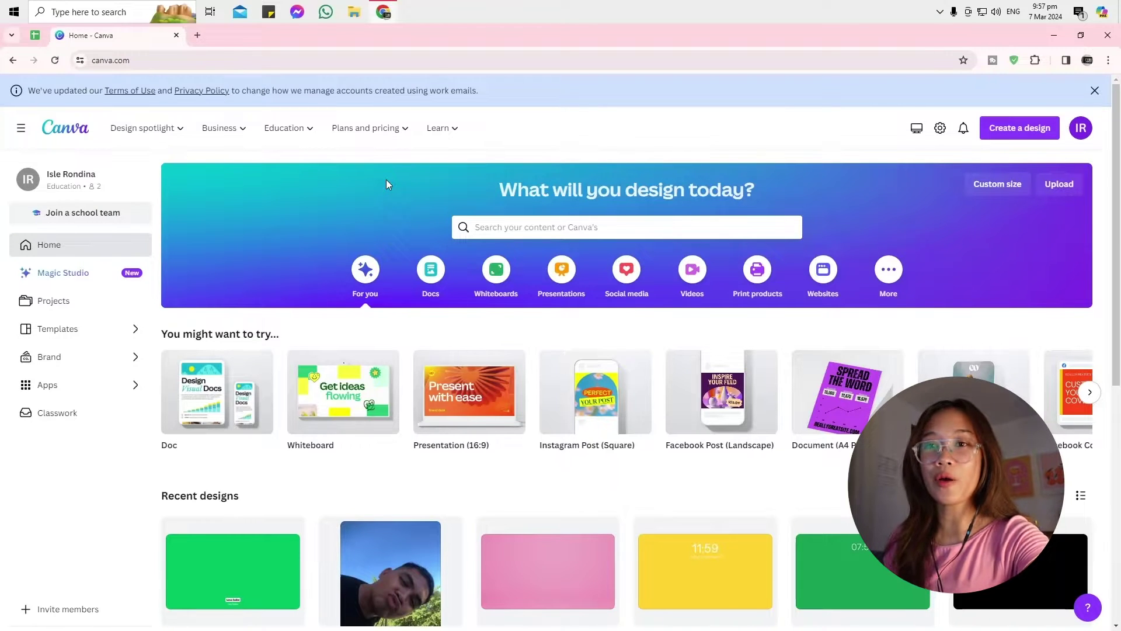
Step: Create a new Presentation (16:9) design and set its page background to solid black
click(1003, 135)
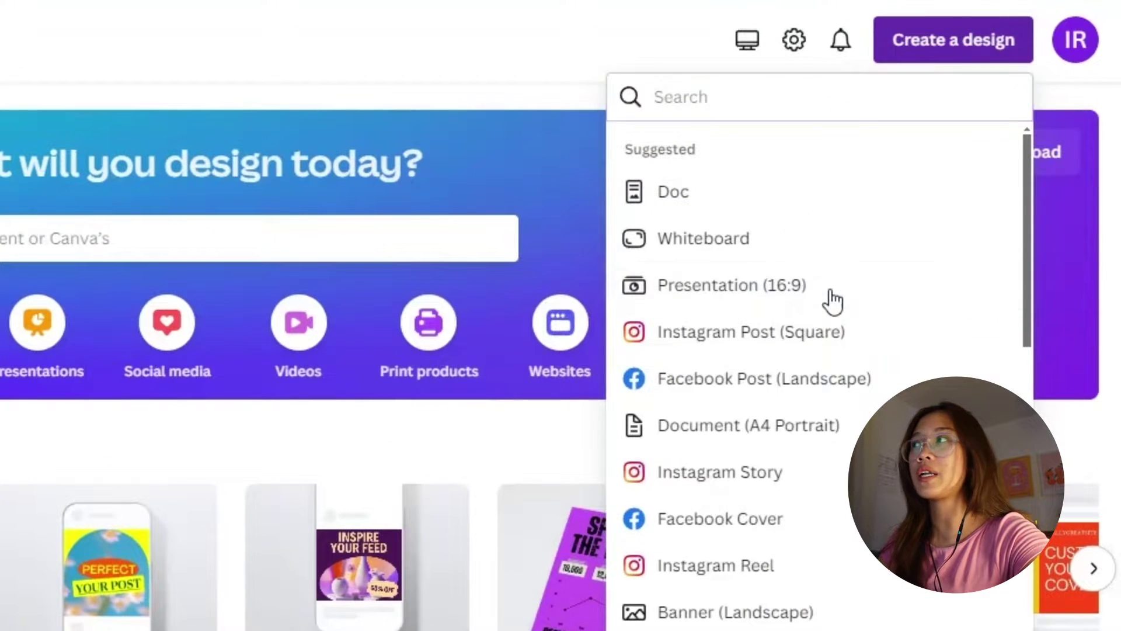
click(833, 302)
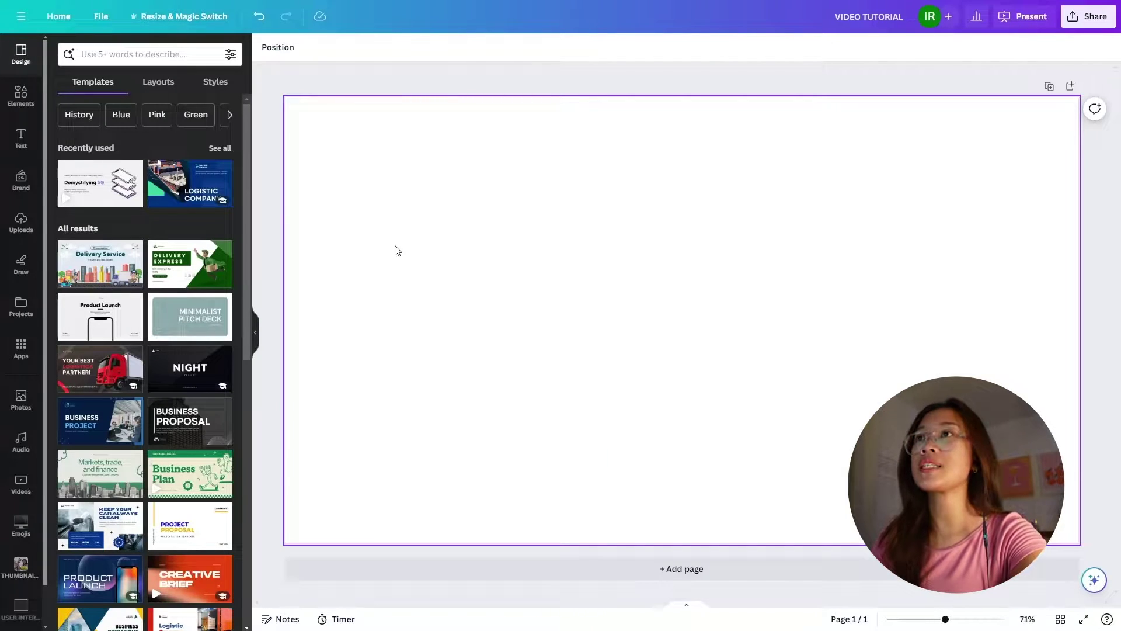
click(266, 48)
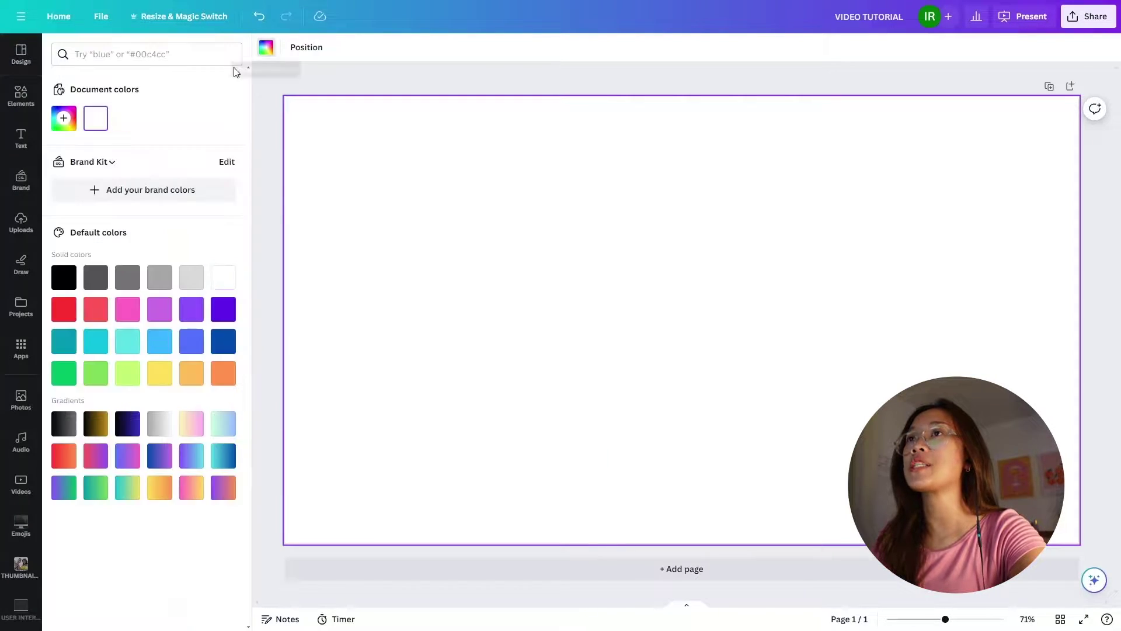
click(65, 276)
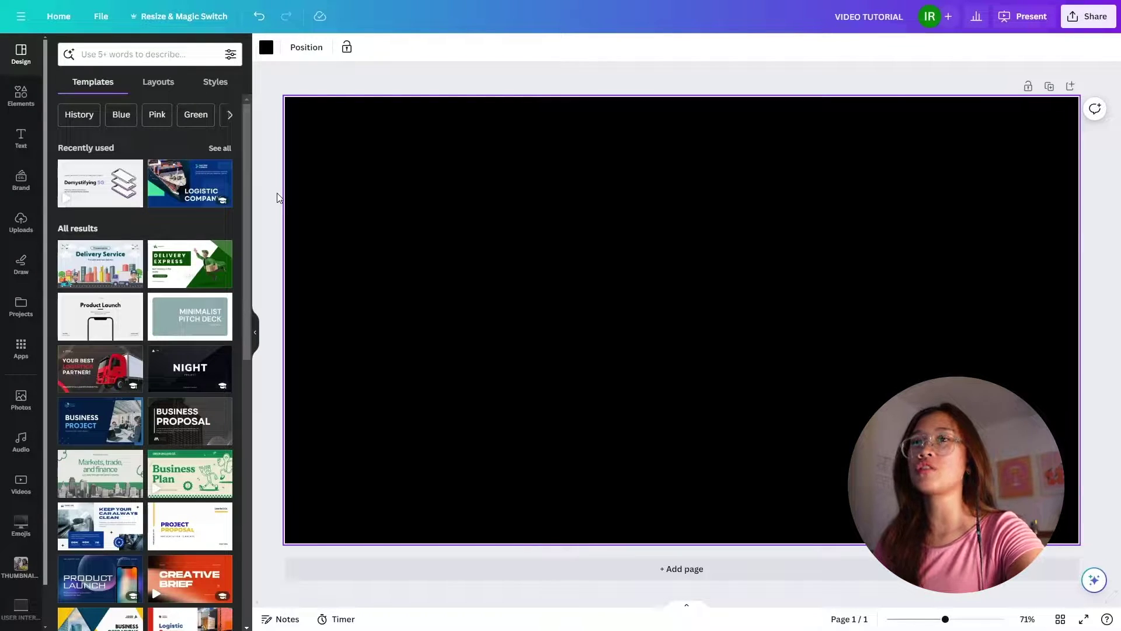
Step: Add a heading centred near the upper edge of the page and set its font to Inter
click(21, 139)
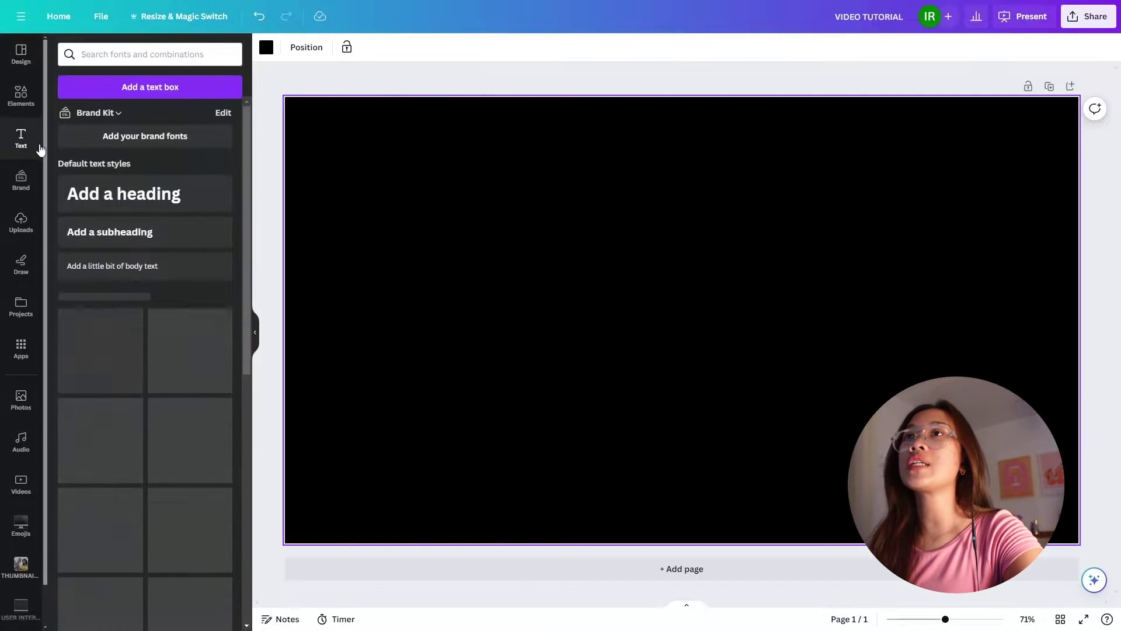
click(123, 194)
drag(676, 339, 676, 192)
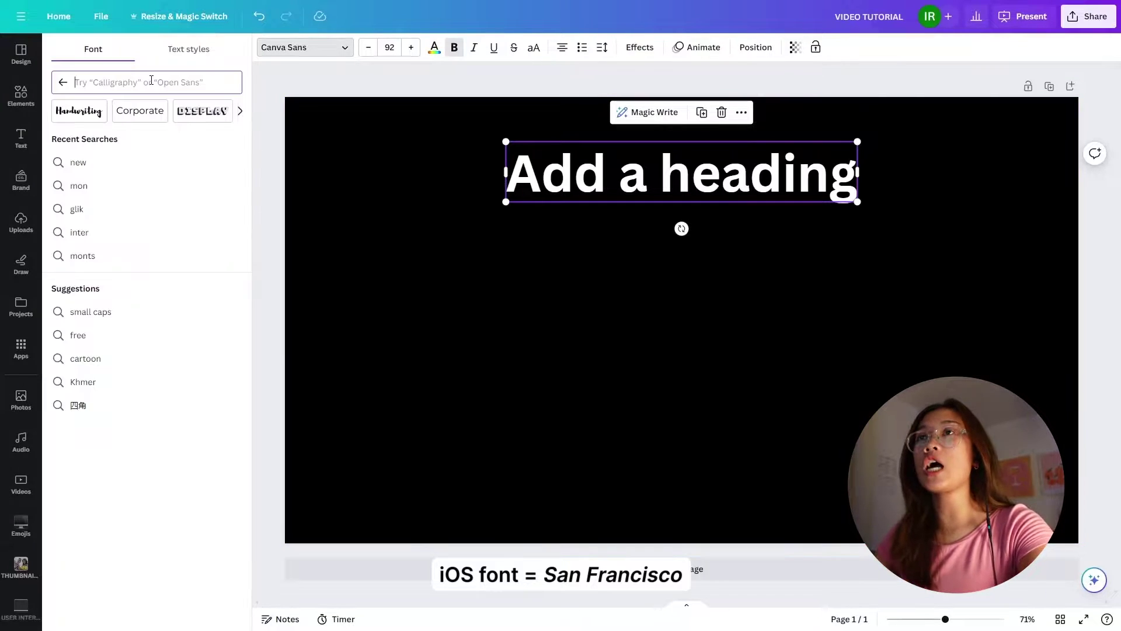
click(62, 83)
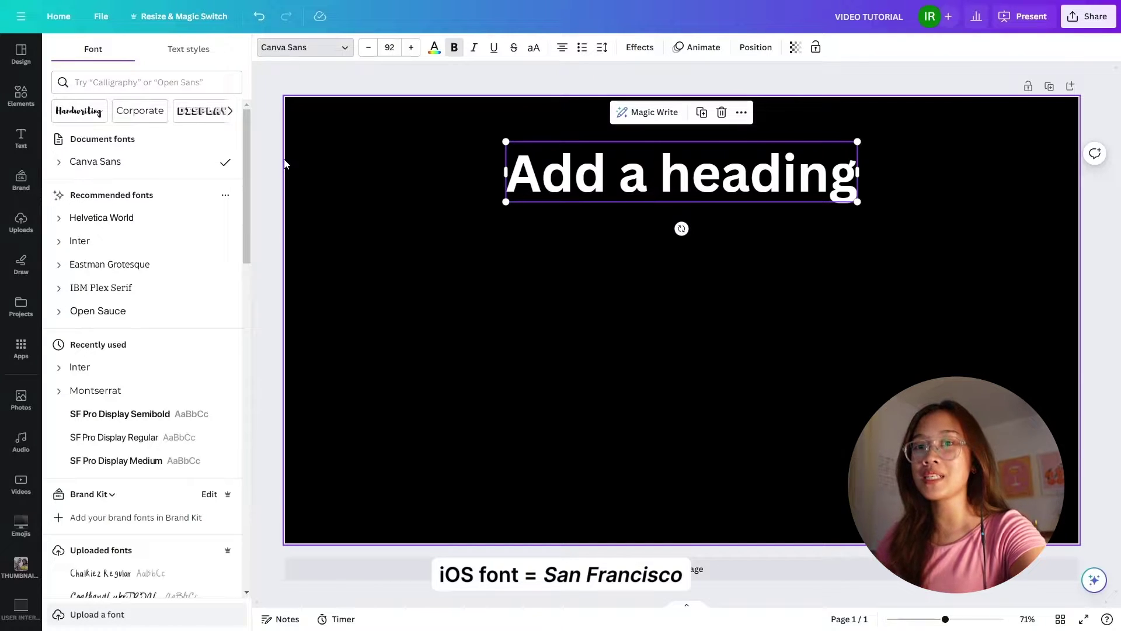
click(80, 241)
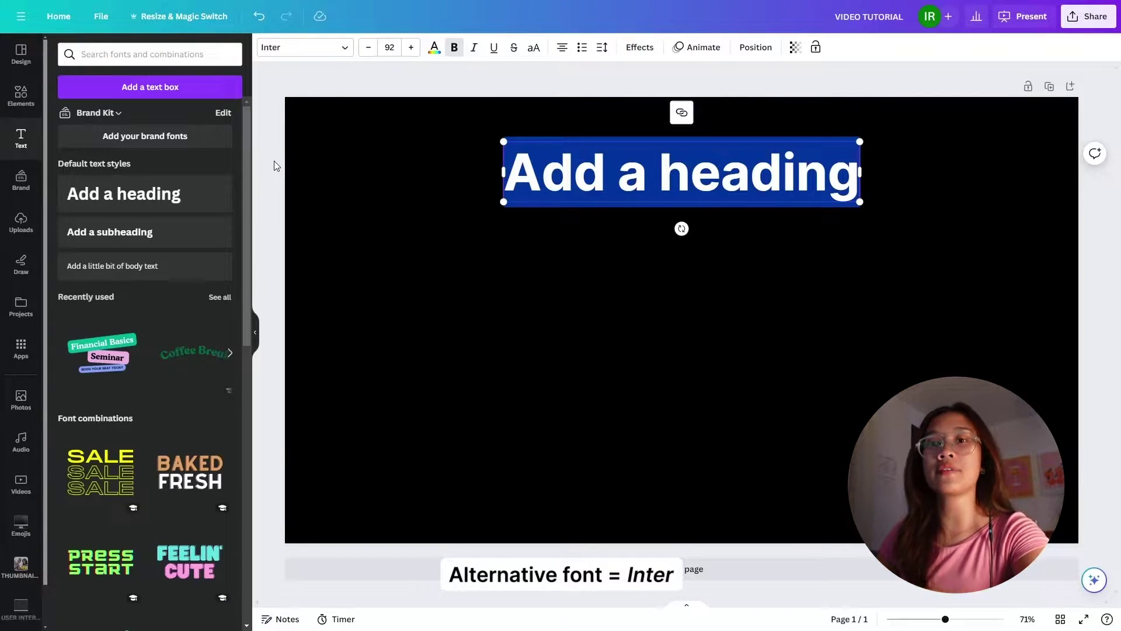
Step: Replace the heading's placeholder text with "11:59"
drag(606, 256, 632, 92)
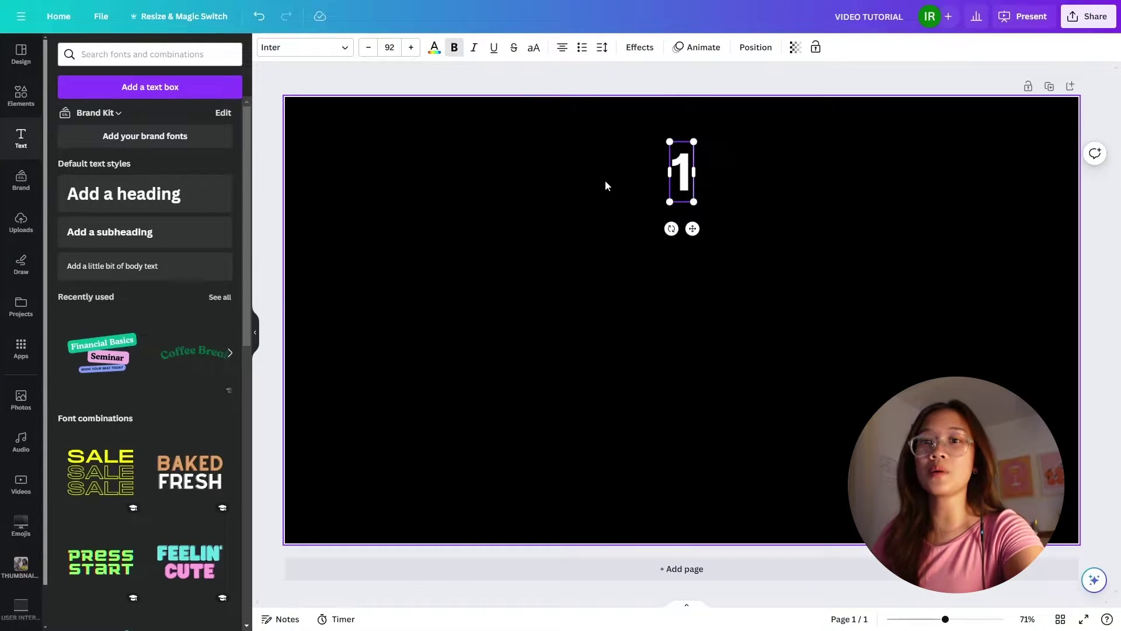
text(1:5)
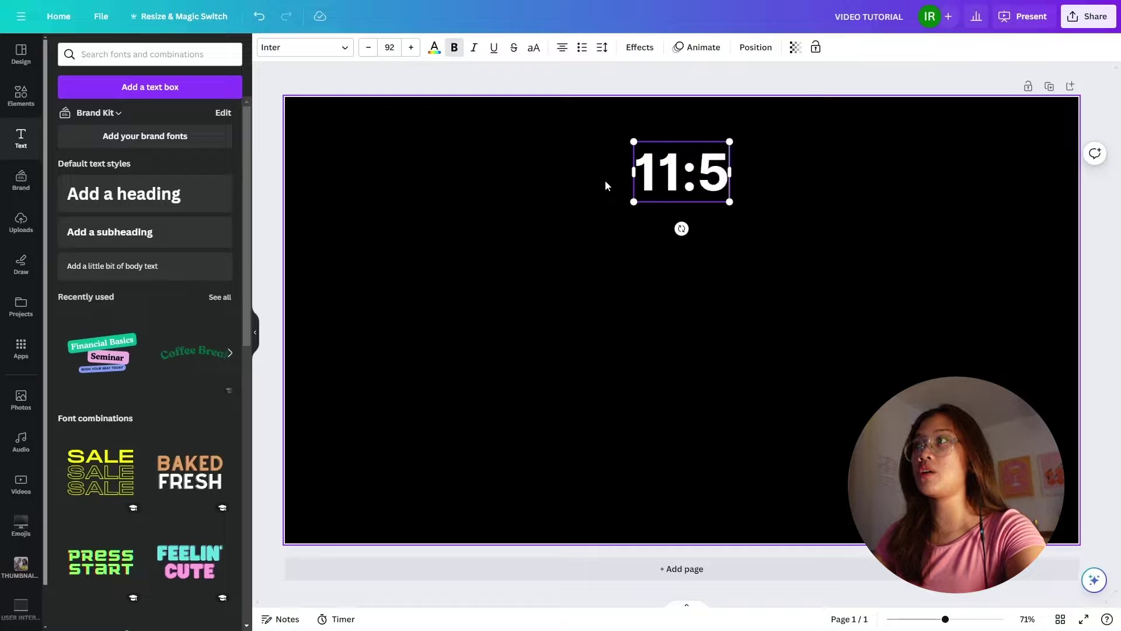
text(9)
click(602, 47)
click(489, 210)
click(481, 195)
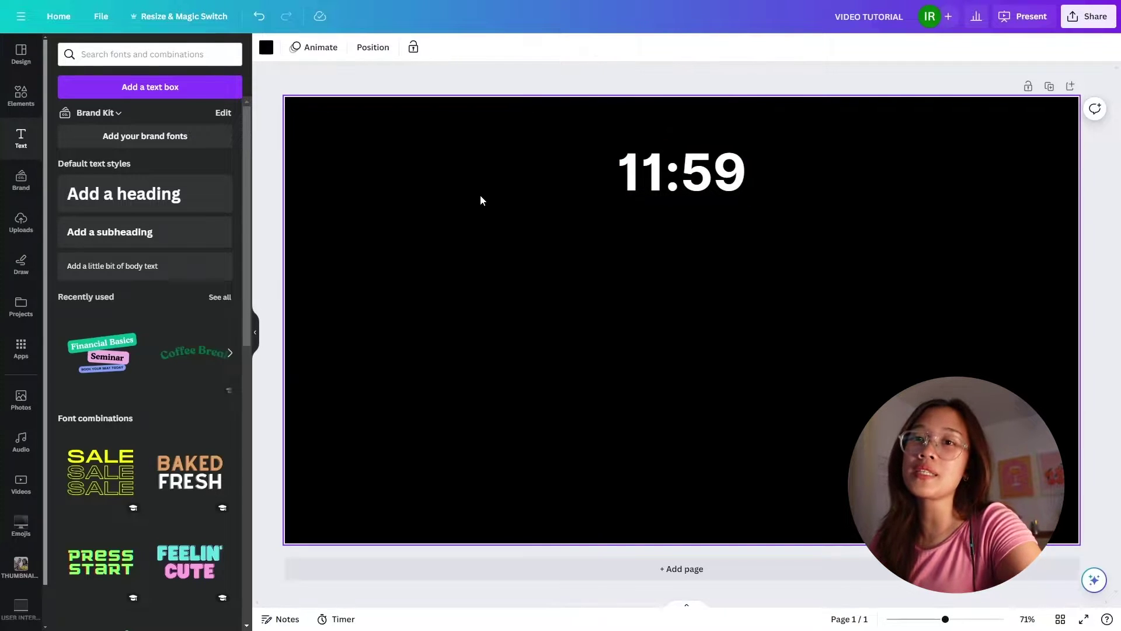
Step: Set the letter spacing of the 11:59 text to -50
click(682, 172)
click(602, 47)
click(804, 226)
drag(829, 230, 517, 109)
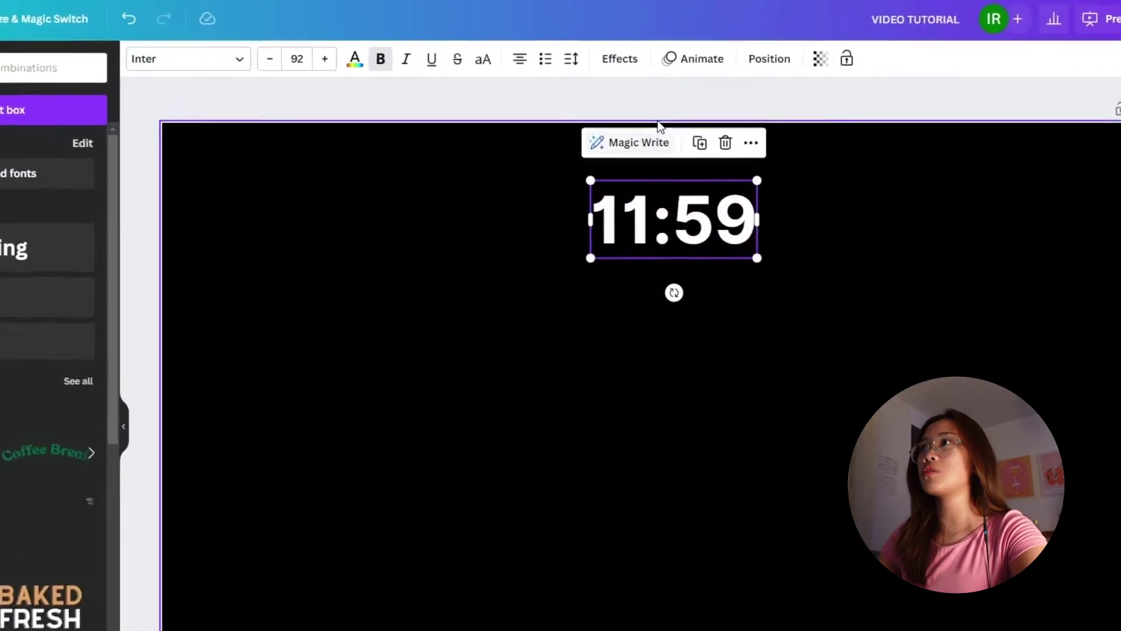
click(602, 47)
click(732, 76)
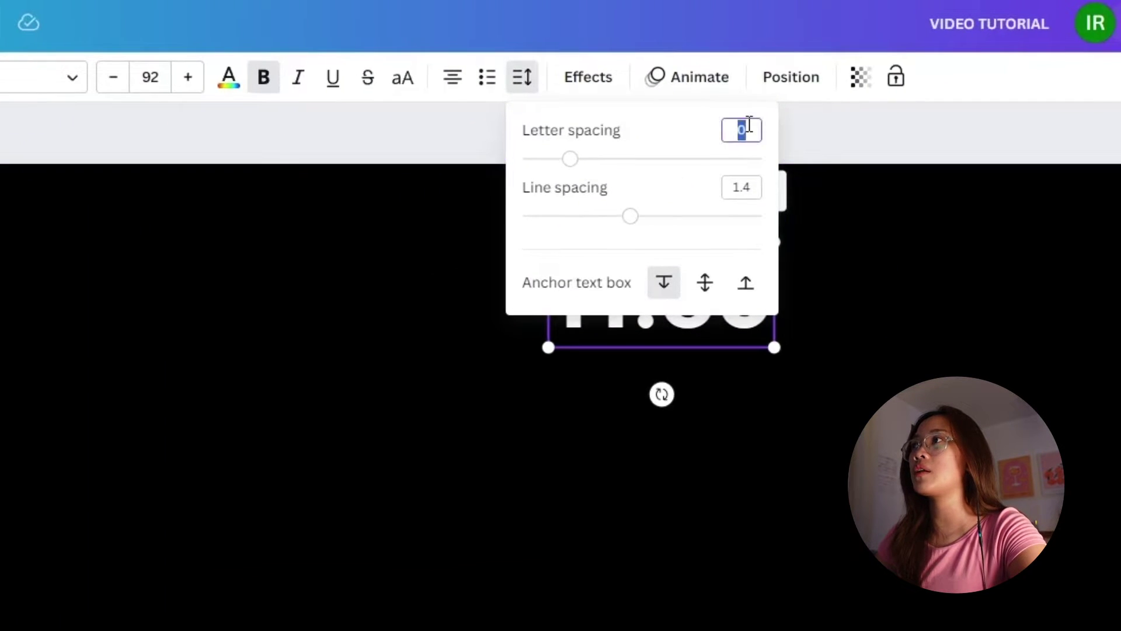
text(-50)
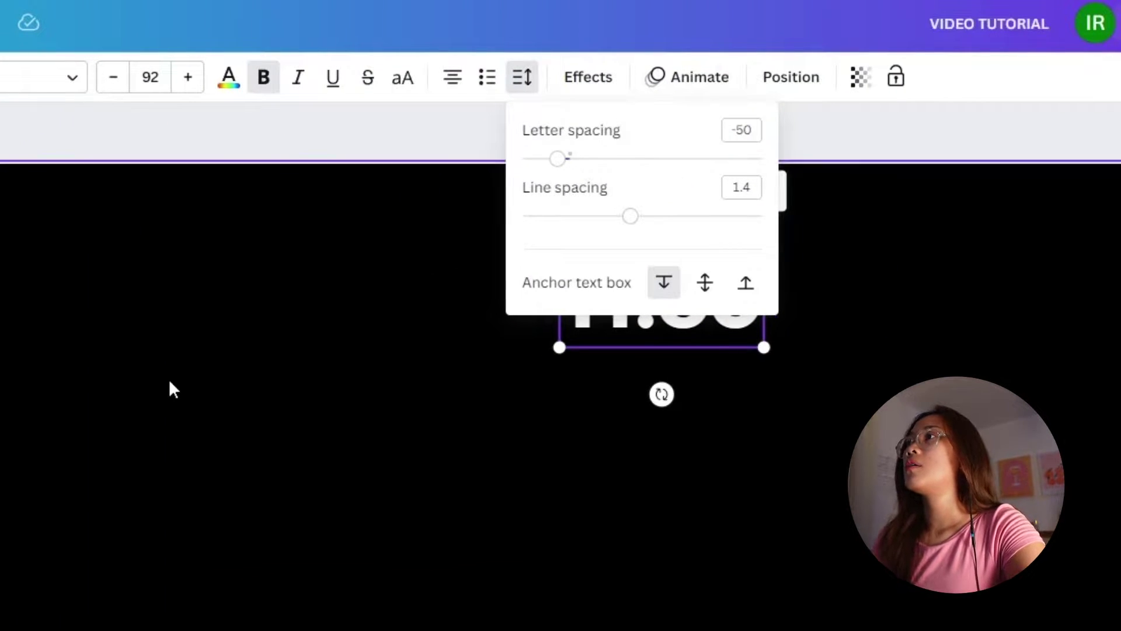
click(170, 388)
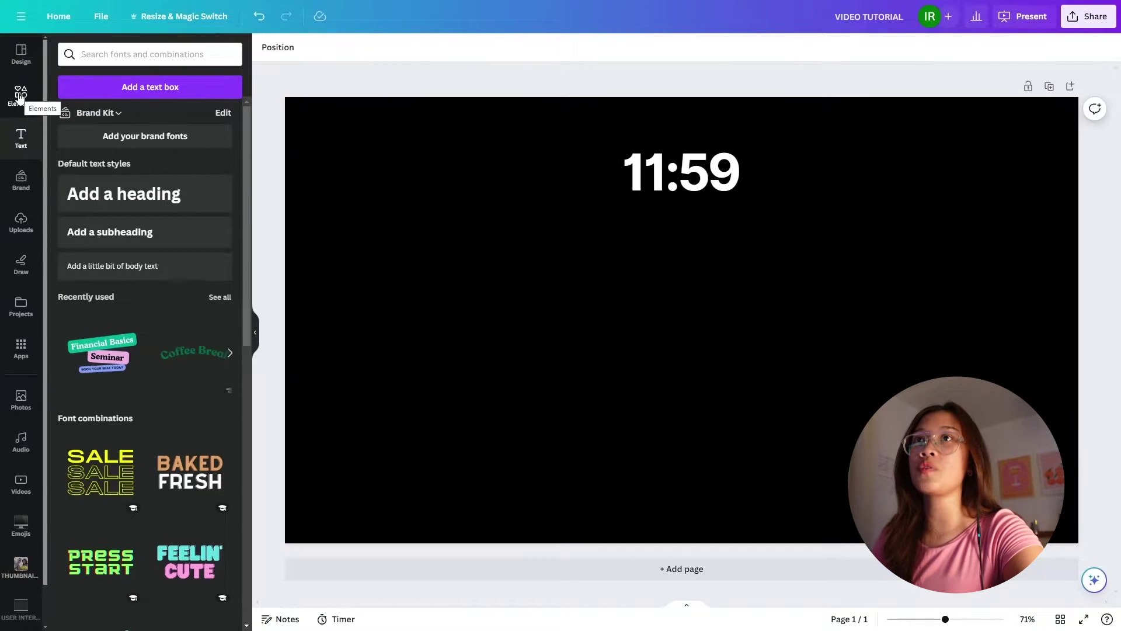
Step: Add a rounded square, resize it to about 810 × 164 px below the time, and centre it horizontally on the page
click(20, 99)
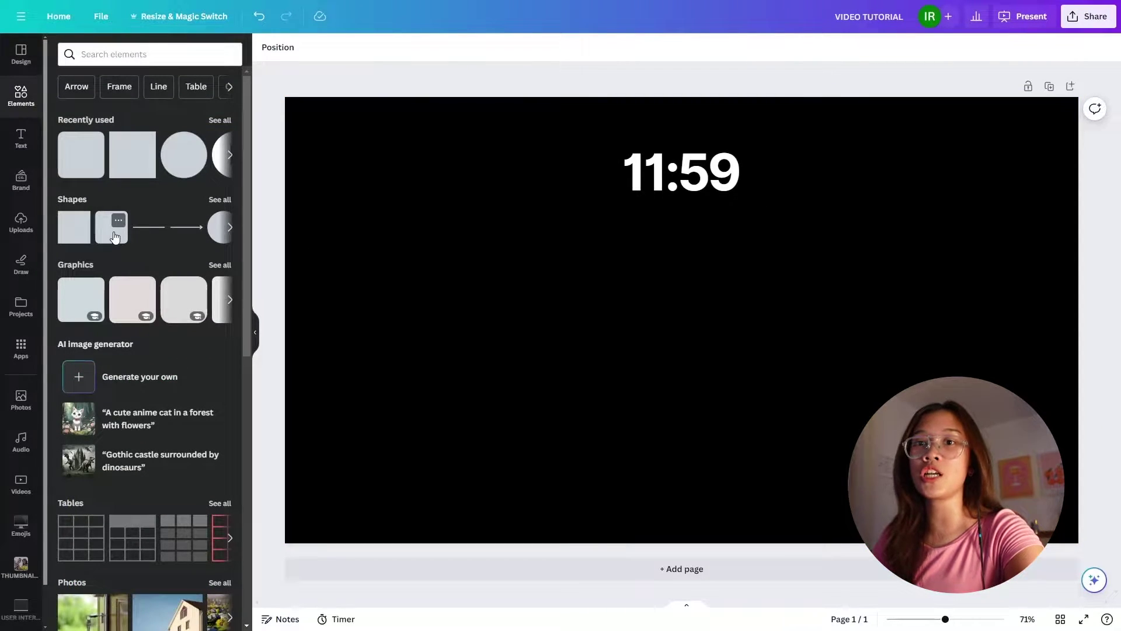
click(111, 231)
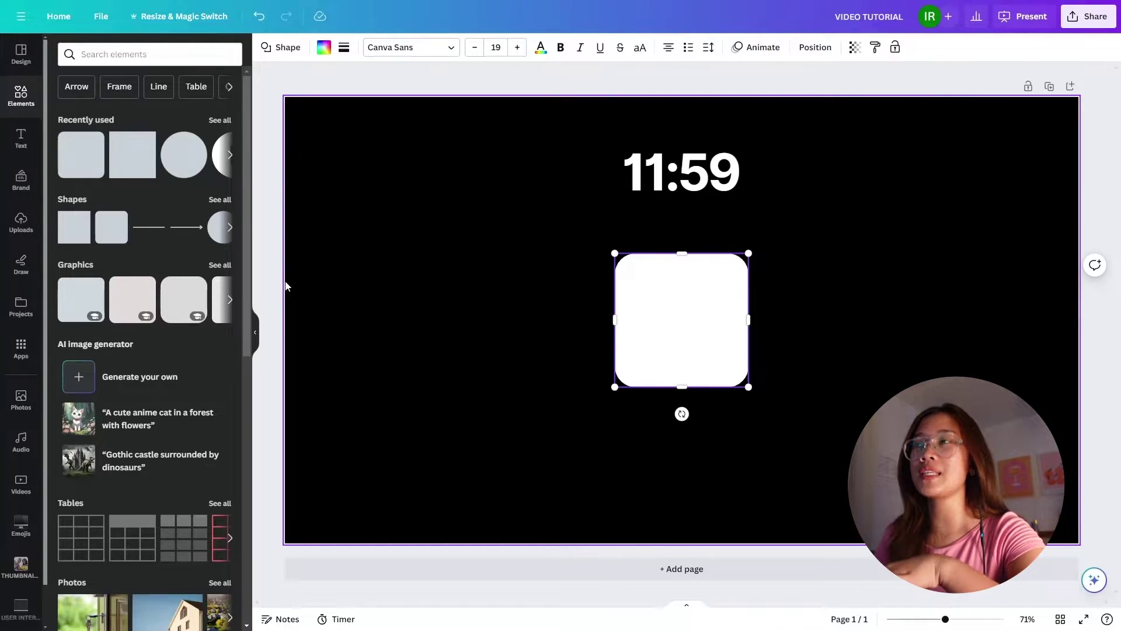
drag(614, 327, 391, 322)
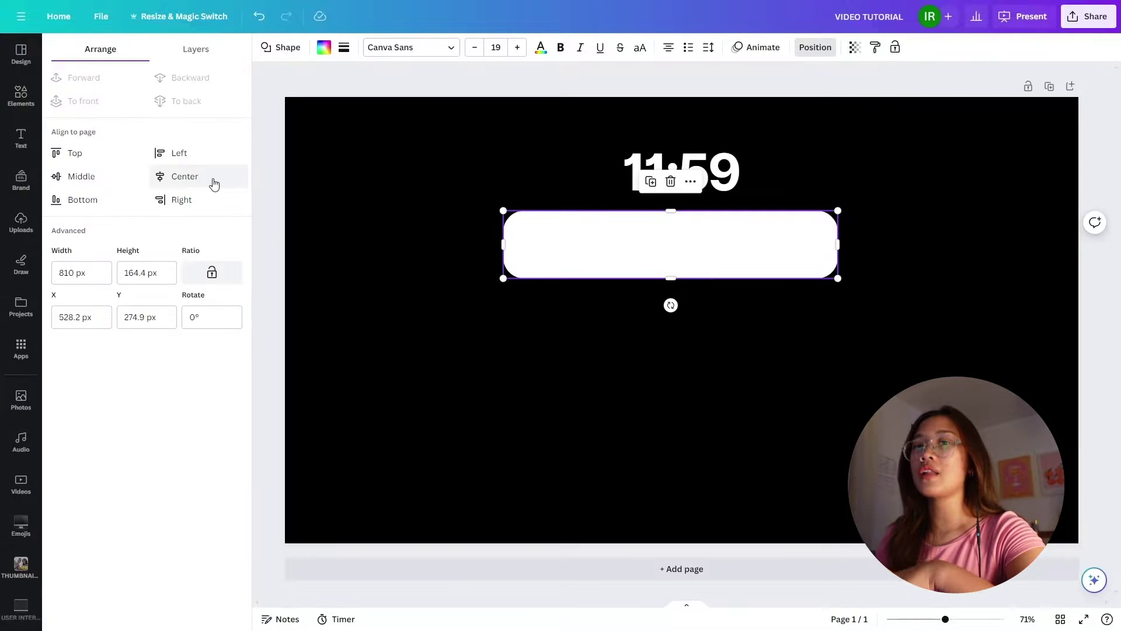
click(214, 182)
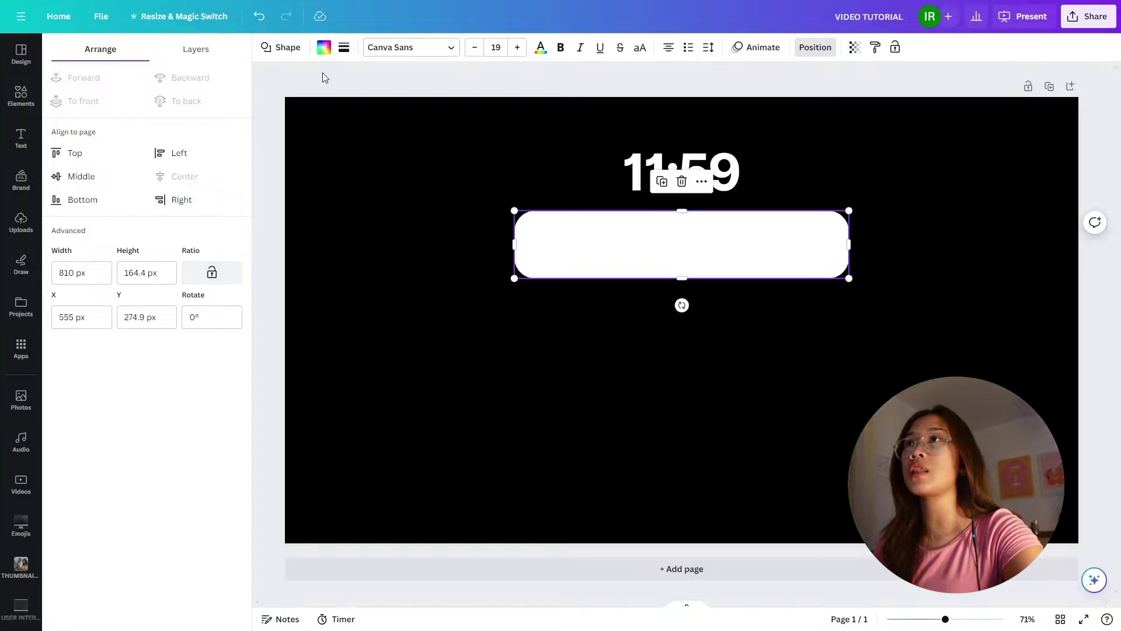
Step: Set the white rectangle's corner rounding to 25 and its transparency to 89
click(344, 47)
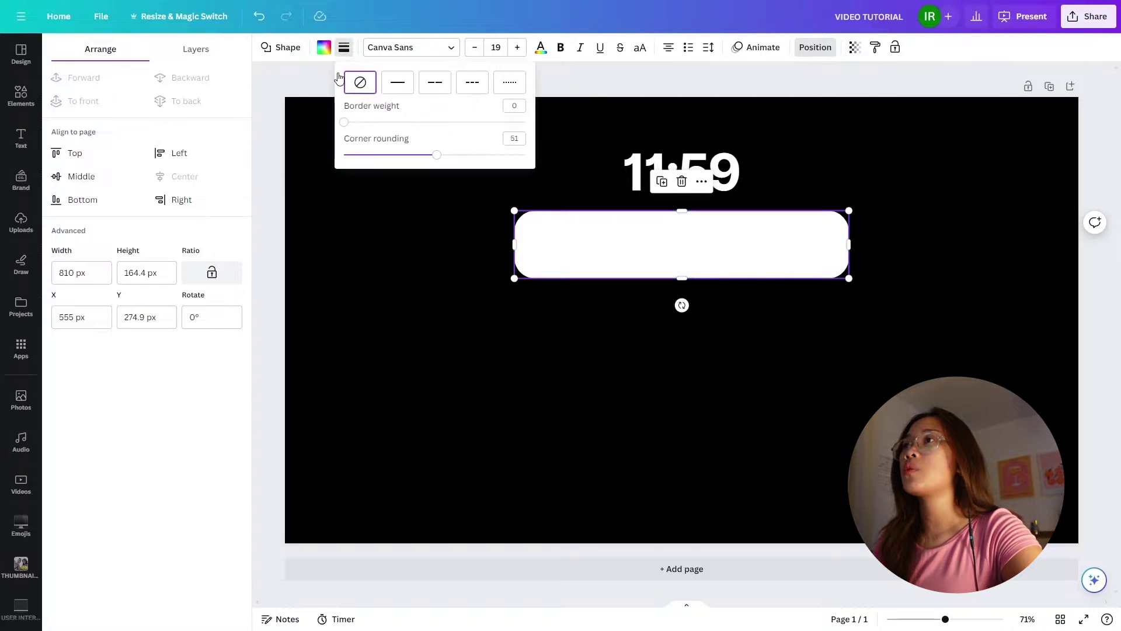
click(379, 156)
mouse_move(388, 158)
mouse_down()
mouse_move(563, 163)
mouse_move(348, 156)
mouse_move(385, 160)
mouse_up()
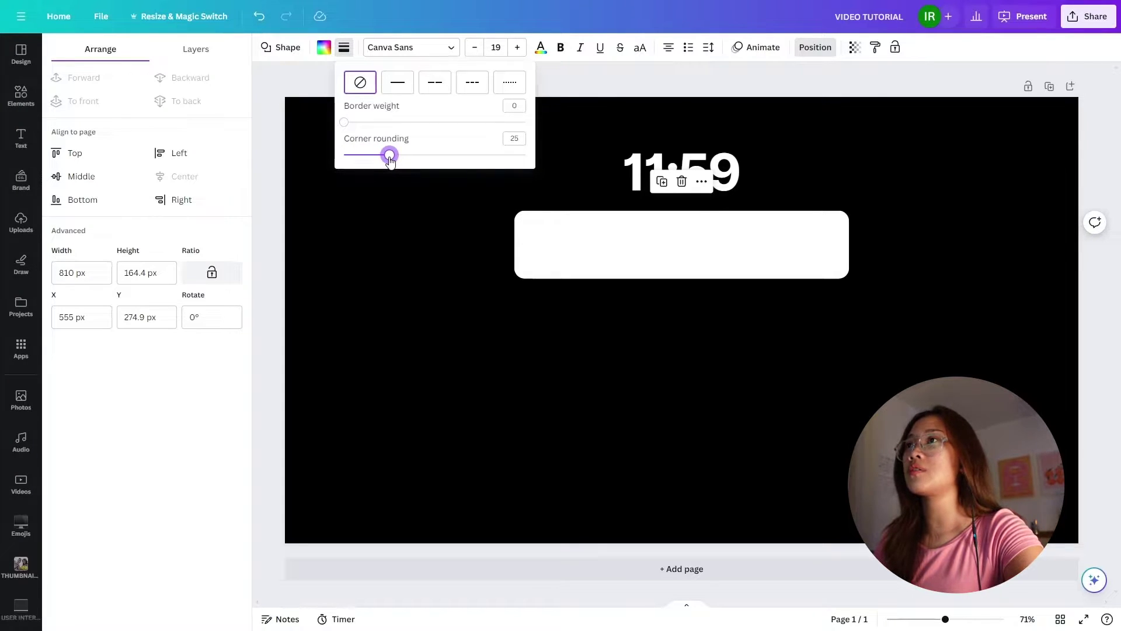
click(855, 48)
click(855, 95)
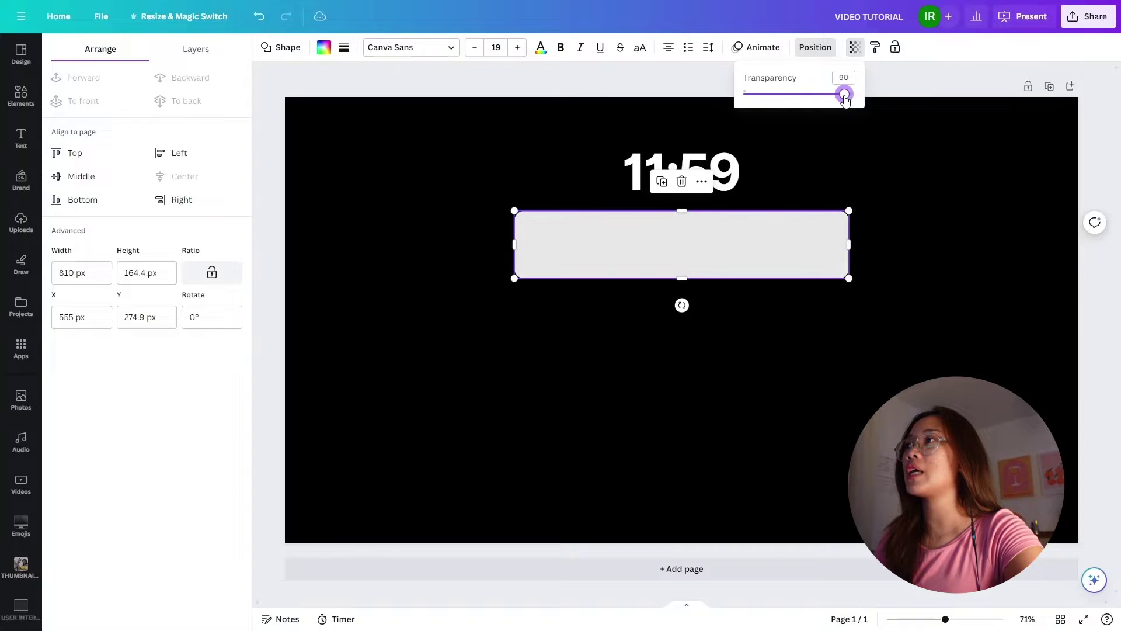
drag(839, 94, 853, 95)
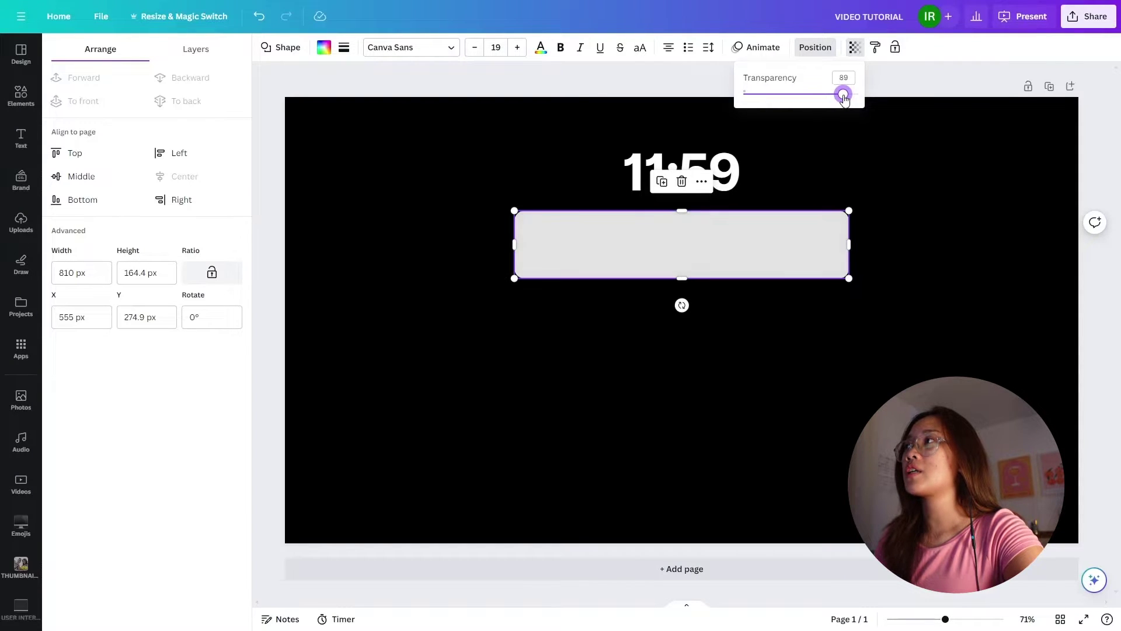
click(587, 158)
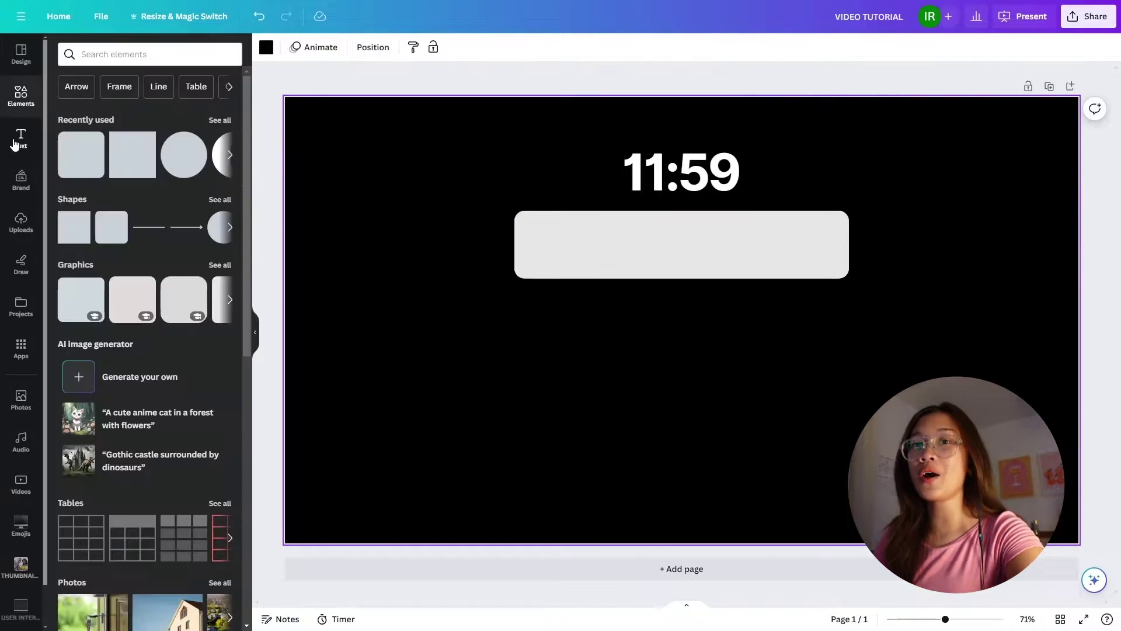
Step: Search the elements library for "calendar icon" and browse the graphics for an iOS-style calendar
click(95, 56)
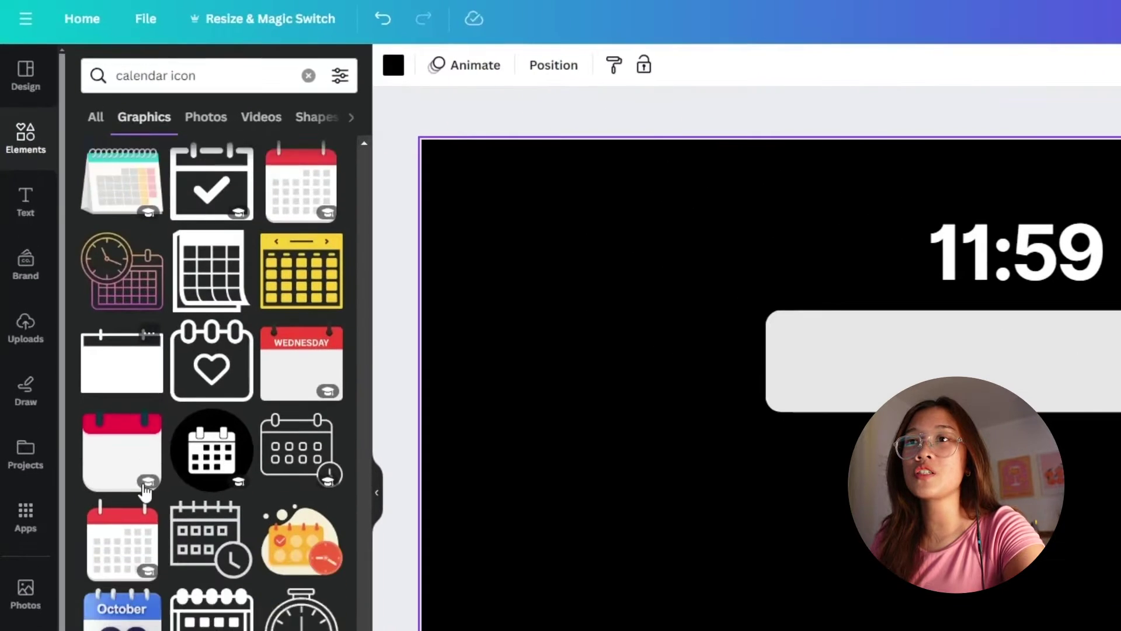
scroll(152, 485, down, 5)
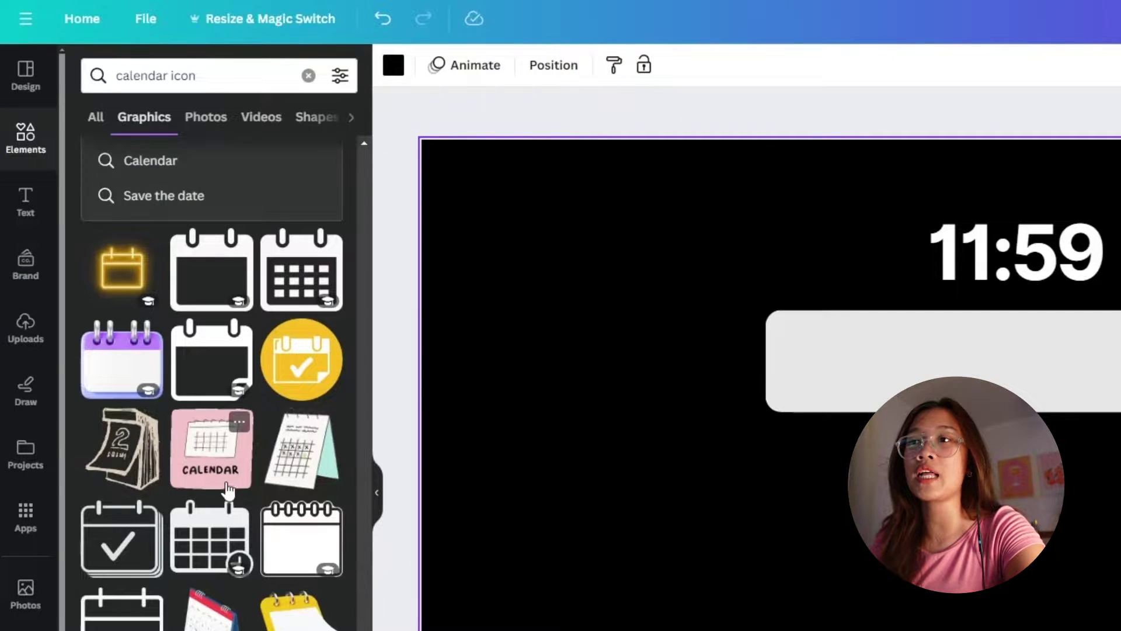
scroll(169, 480, down, 5)
scroll(146, 480, down, 10)
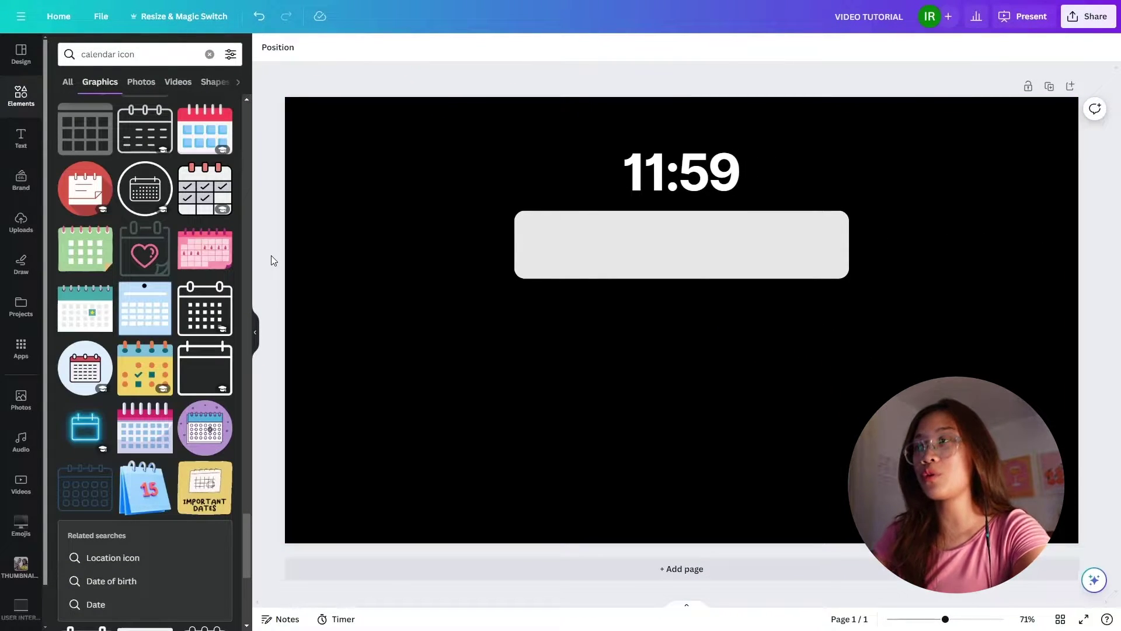
Step: Search Google Images in a new browser tab for "calendar ios icon png" and pick the red-and-white JUL 17 icon
key(F11)
click(343, 35)
text(calendar ios ic)
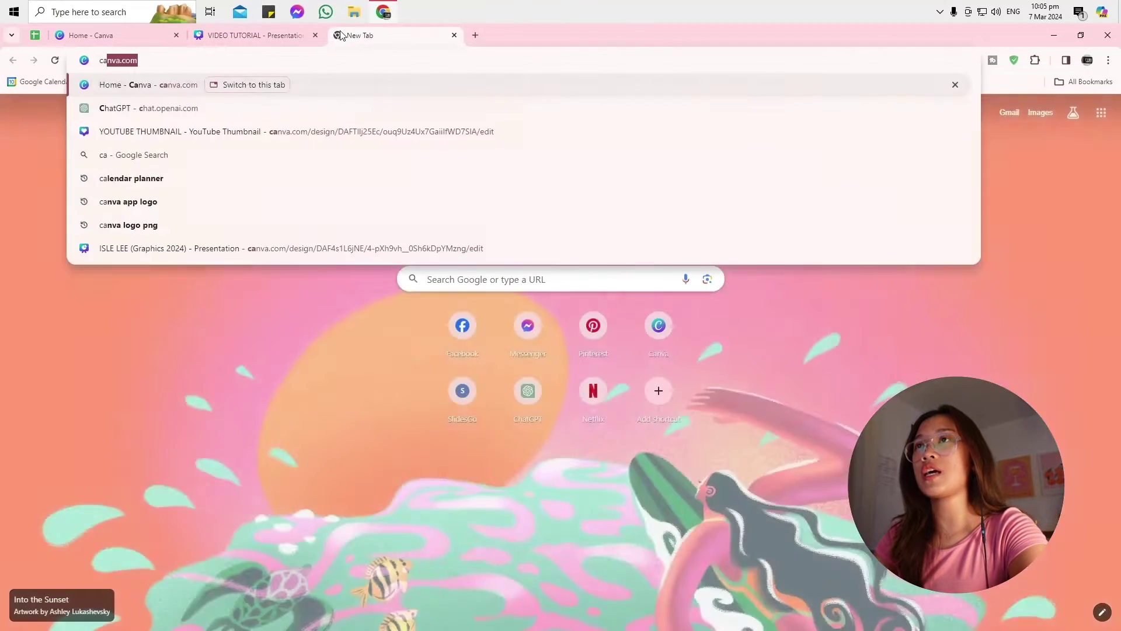
text(on png)
key(Return)
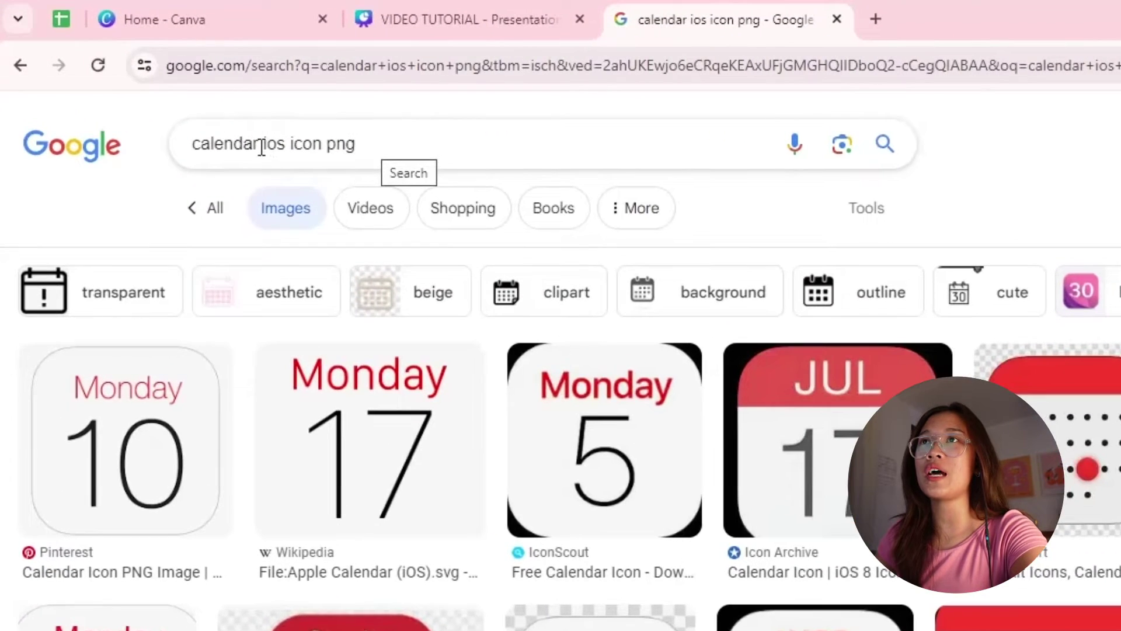
double_click(153, 103)
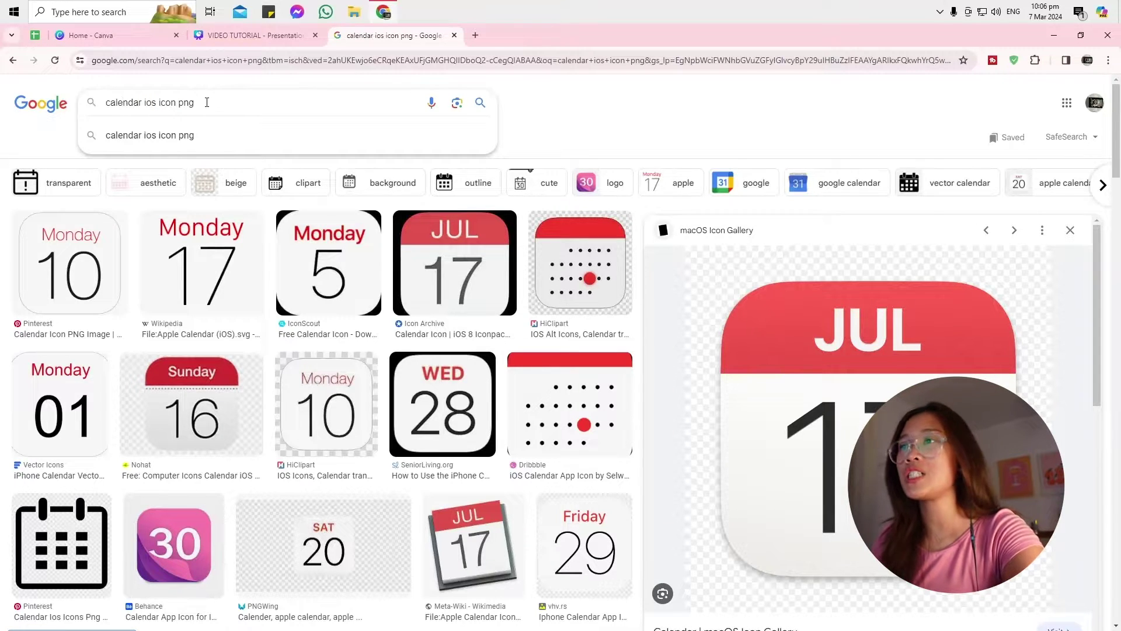
scroll(866, 364, down, 3)
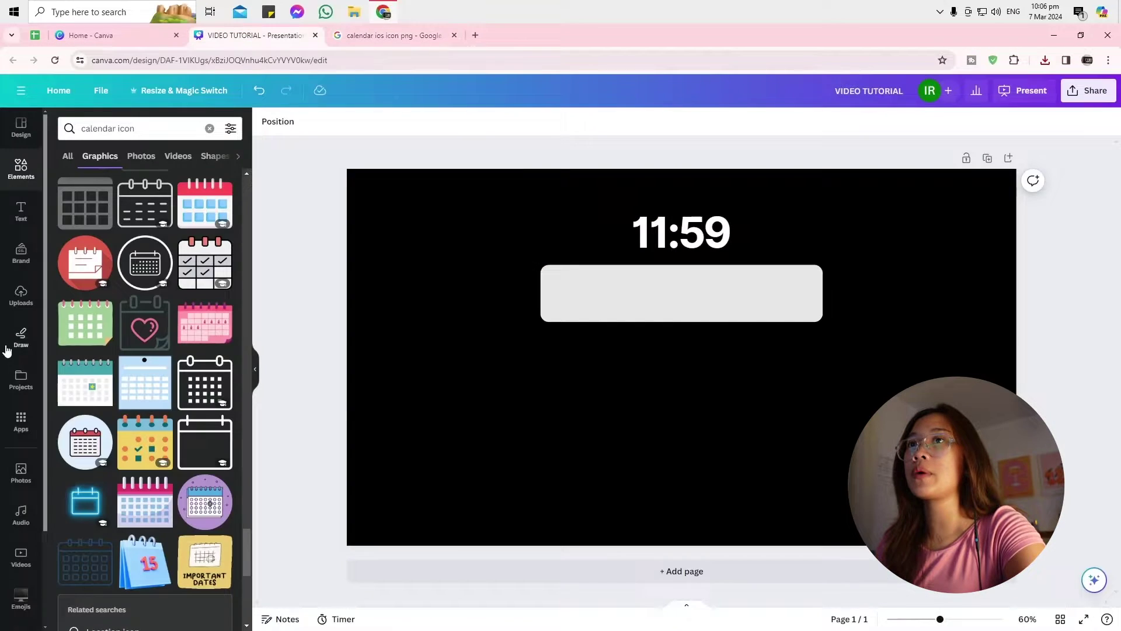
Step: Return to the Canva design and place the JUL 17 calendar icon, scaled down, in the upper-left corner of the rounded rectangle
click(257, 35)
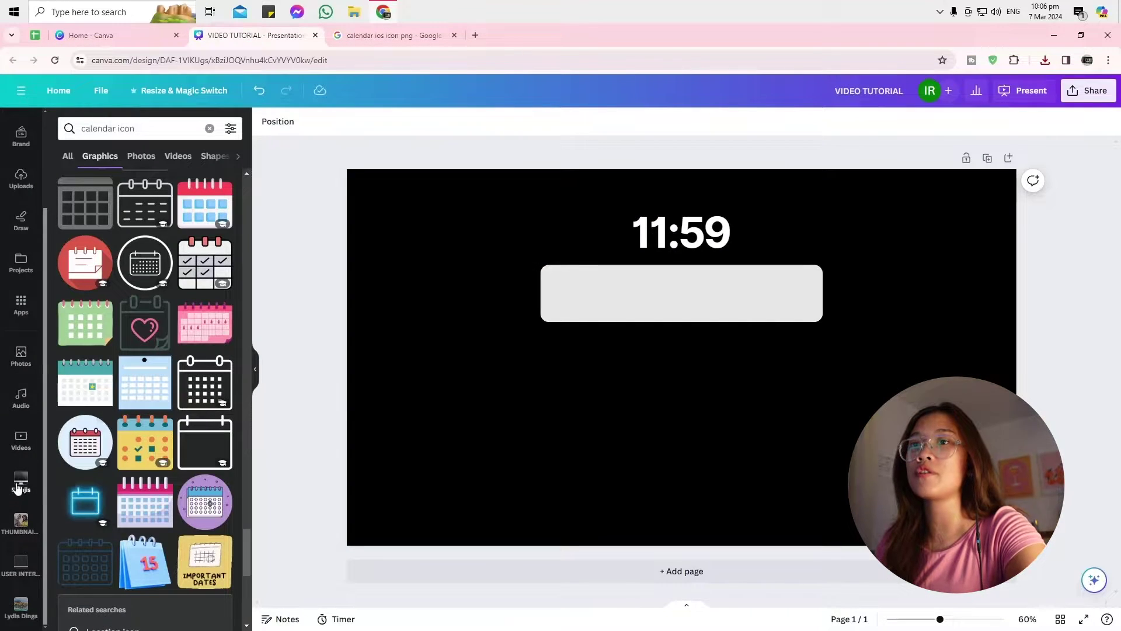
click(21, 565)
scroll(5, 370, up, 1)
click(235, 127)
click(235, 126)
click(93, 224)
drag(782, 458, 576, 309)
drag(593, 271, 560, 284)
click(579, 350)
Step: Add another heading over the notification rectangle and set its font to Inter
drag(941, 619, 969, 619)
scroll(358, 393, up, 3)
click(21, 152)
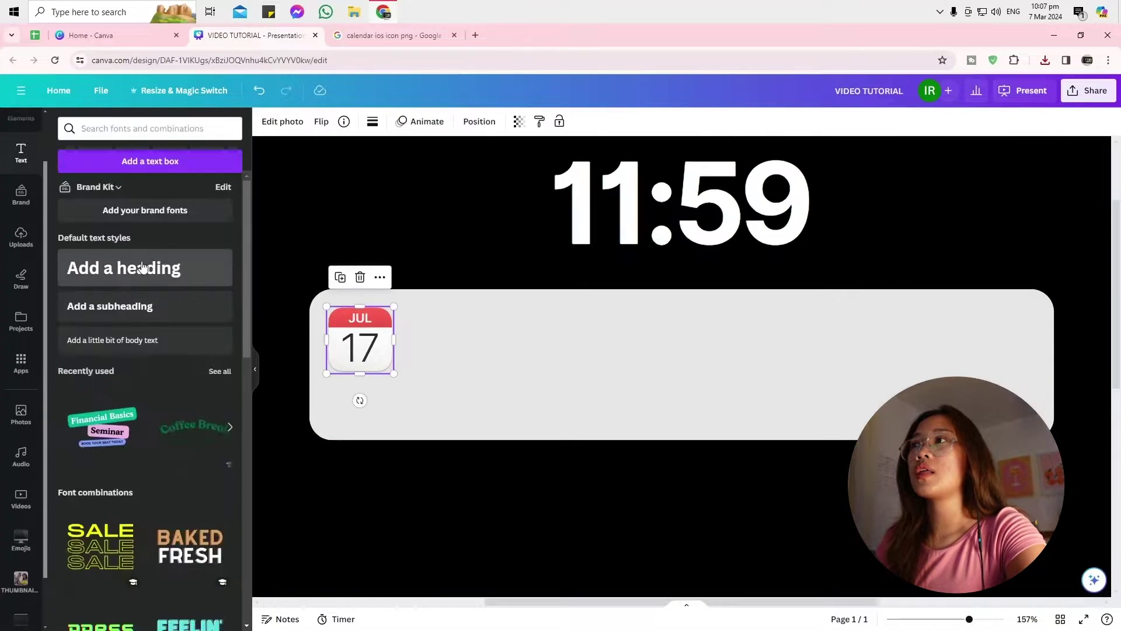
click(124, 267)
click(305, 121)
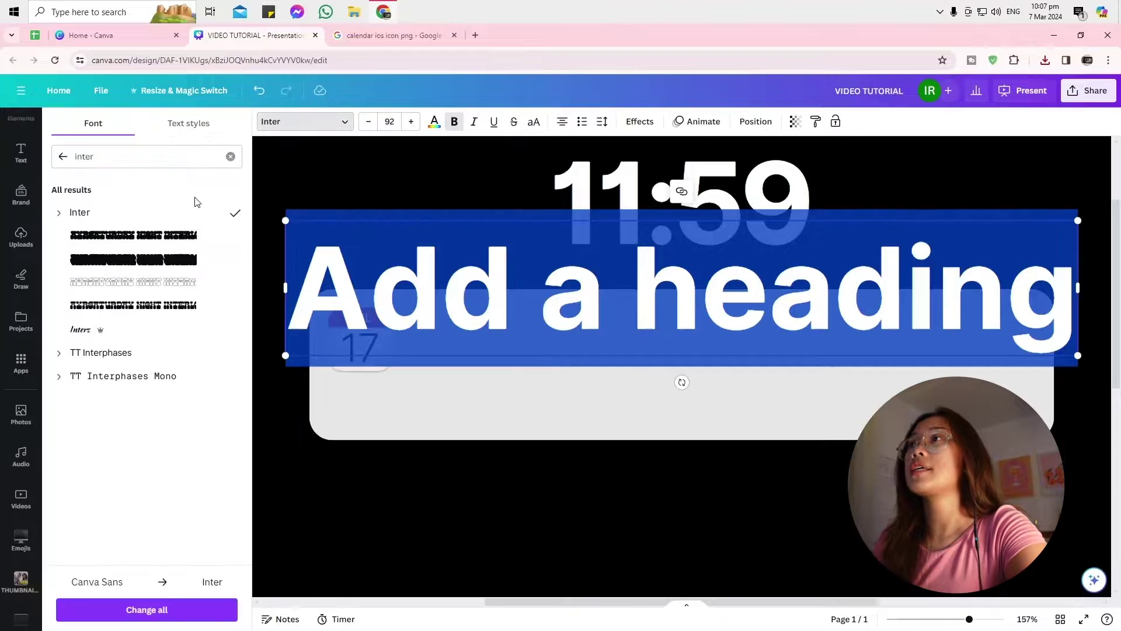
Step: Set the new heading to uppercase at size 42, place it beside the calendar icon and colour it medium grey
click(533, 121)
click(389, 121)
click(408, 432)
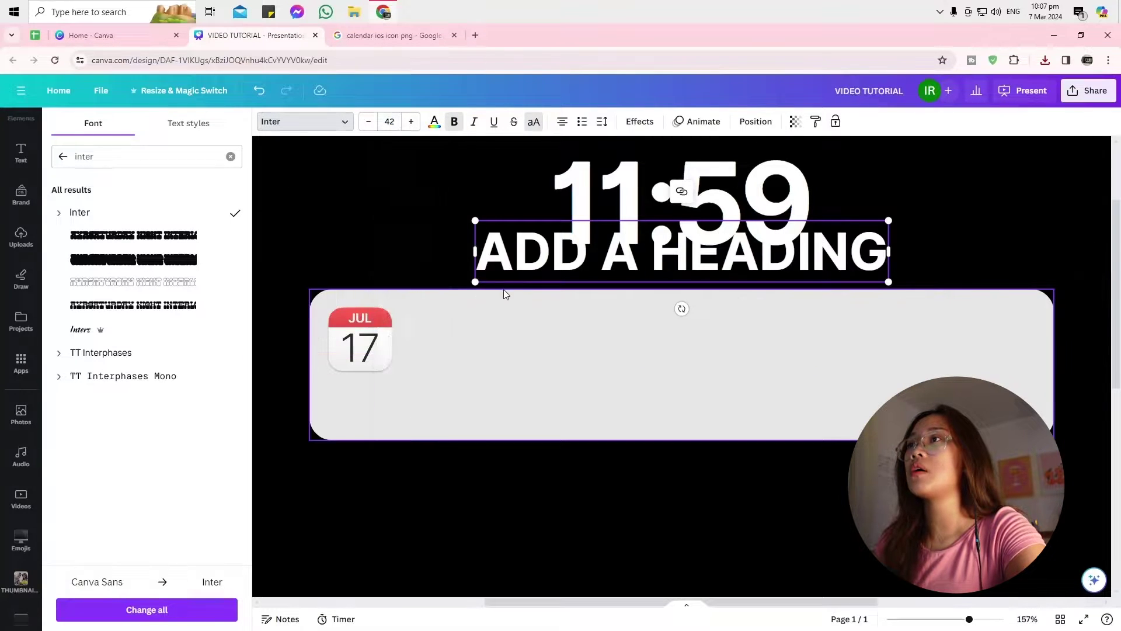
click(531, 286)
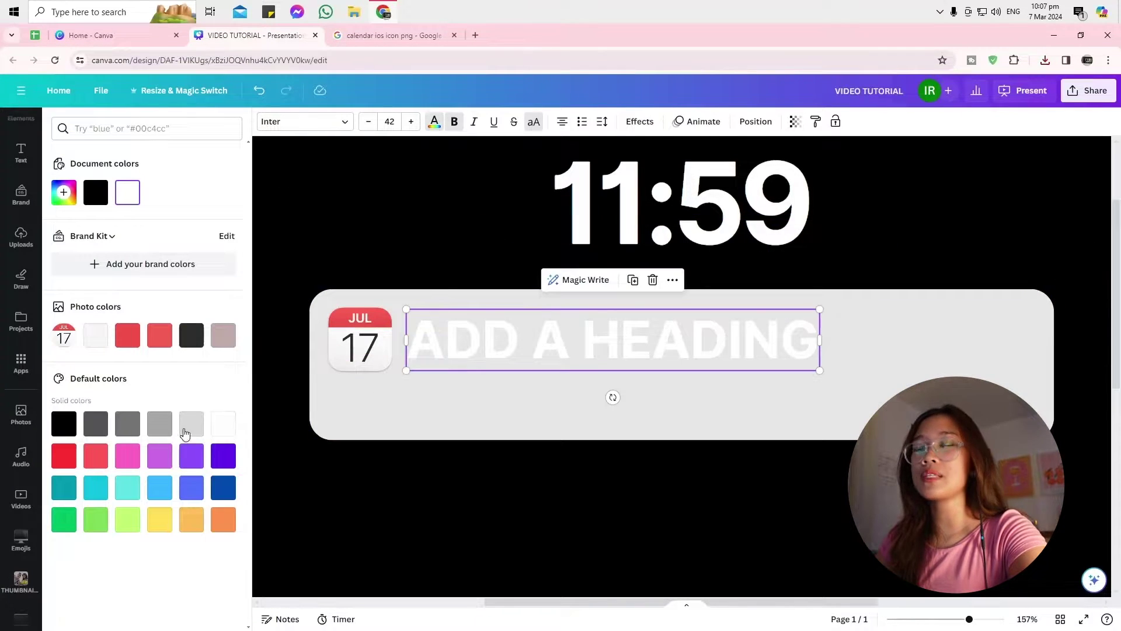
click(167, 431)
Step: Replace the grey heading's text with "CALENDAR"
triple_click(486, 345)
text(CALED)
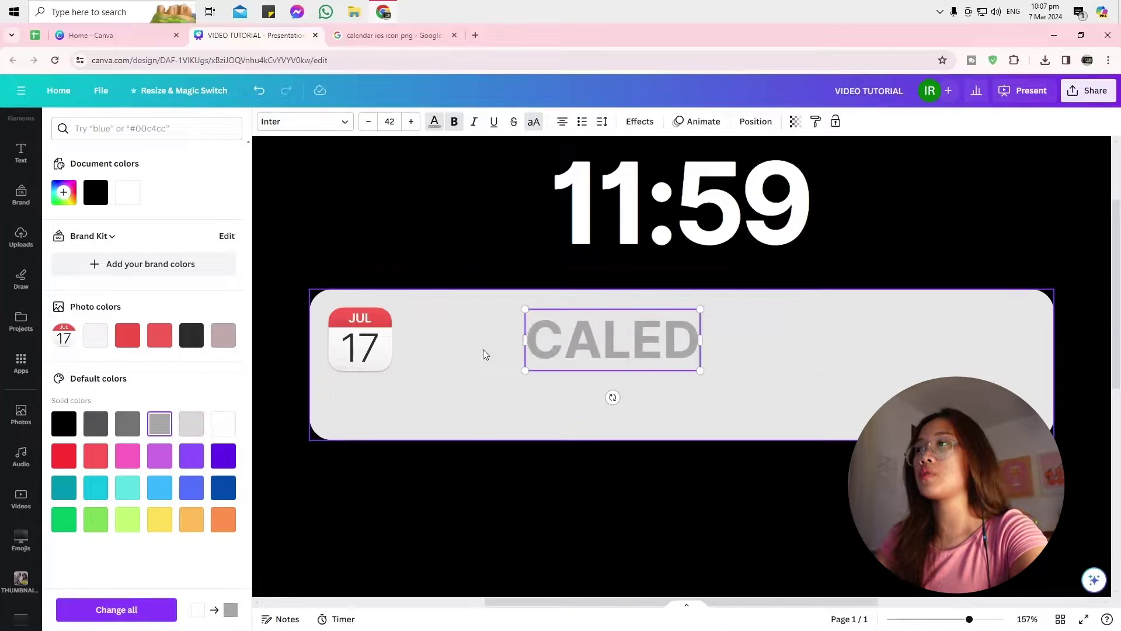
key(BackSpace)
text(NDAR)
Step: Left-align the CALENDAR text and reduce it to size 24 beside the calendar icon
double_click(488, 345)
click(565, 121)
drag(514, 346, 476, 351)
click(391, 122)
click(401, 258)
click(389, 122)
click(422, 264)
Step: Duplicate the CALENDAR text below the icon, make it black without uppercase and stretch its text box across the notification
alt+drag(477, 334, 390, 388)
click(434, 121)
click(96, 192)
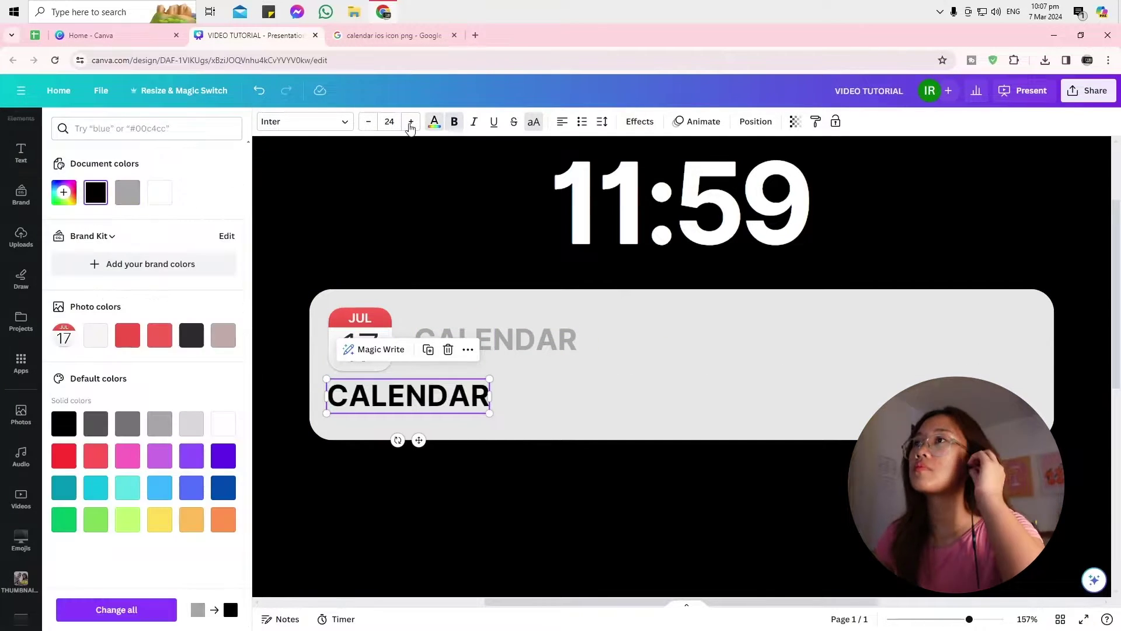
click(454, 121)
click(533, 122)
drag(449, 396, 936, 397)
Step: Shrink the calendar icon slightly and move the black text line up closer beneath it
click(557, 444)
click(368, 350)
drag(391, 371, 375, 357)
click(385, 382)
click(601, 121)
Step: Replace the black line with bold "You have a meeting in 30mins" and extend the notification box slightly downward
double_click(430, 384)
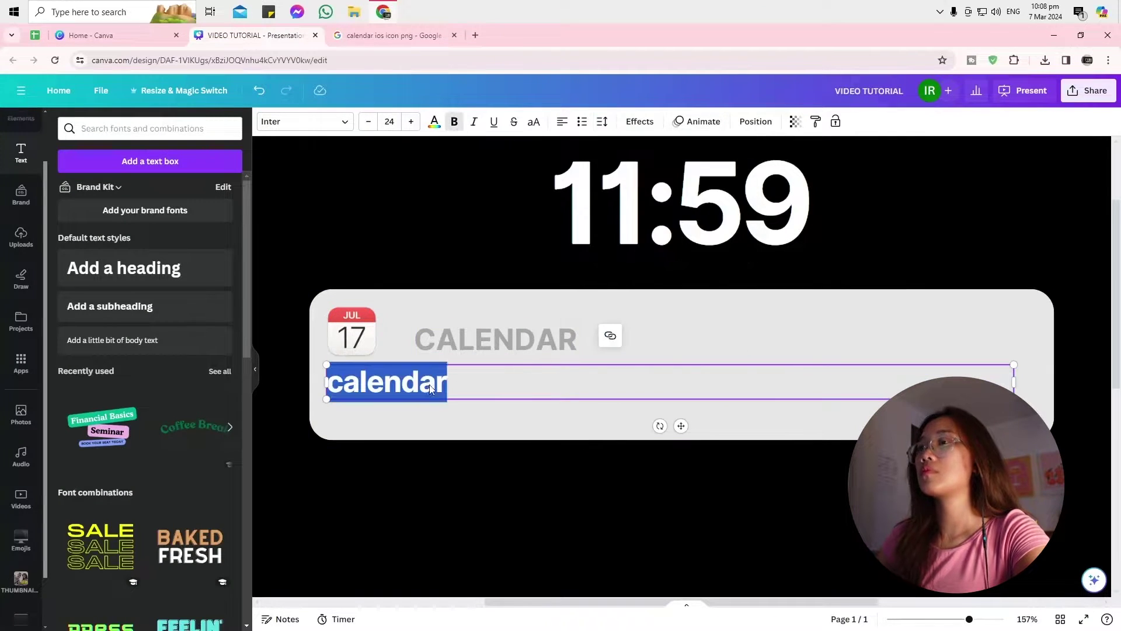
key(ctrl+b)
text(You have a meeting in 30mins)
click(435, 432)
drag(436, 440, 436, 455)
Step: Duplicate the bold line directly below itself, remove the bold and write "Discussion with" plus the person's name
click(701, 382)
click(691, 336)
drag(672, 392, 671, 417)
triple_click(443, 416)
click(454, 122)
text(Discussion with Isle)
click(501, 516)
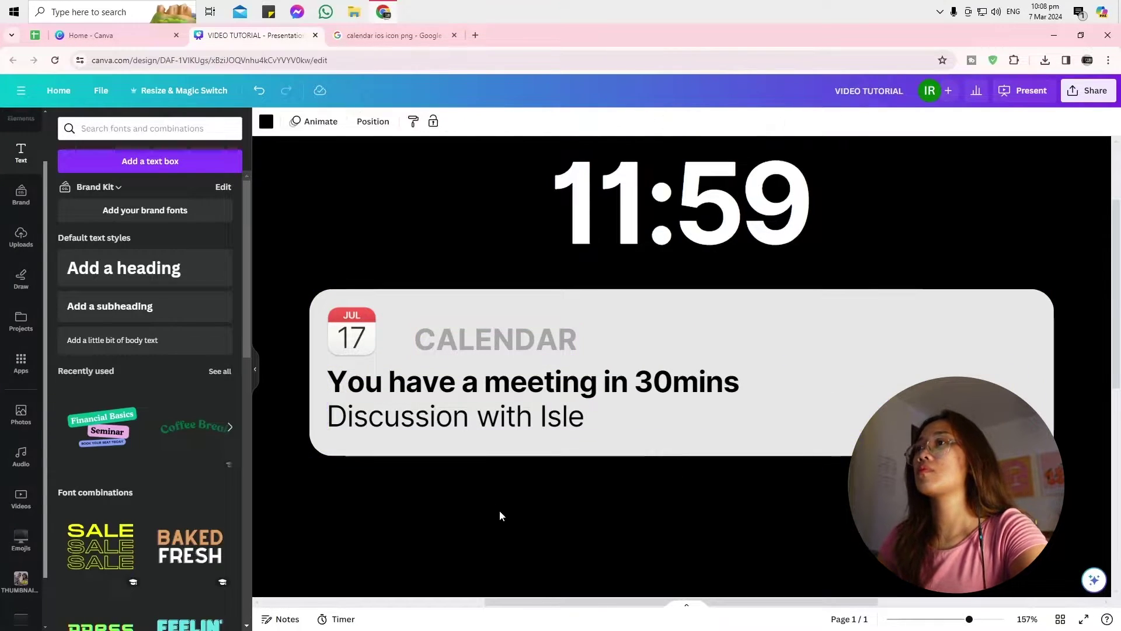
Step: Move the grey CALENDAR label closer to the calendar icon and make it more transparent
scroll(500, 516, down, 5)
scroll(501, 516, up, 4)
scroll(520, 409, up, 2)
click(520, 369)
drag(520, 369, 497, 362)
click(795, 121)
drag(795, 168, 757, 174)
Step: Duplicate the CALENDAR label to the notification's right end and turn it into a right-aligned lowercase "now"
click(514, 313)
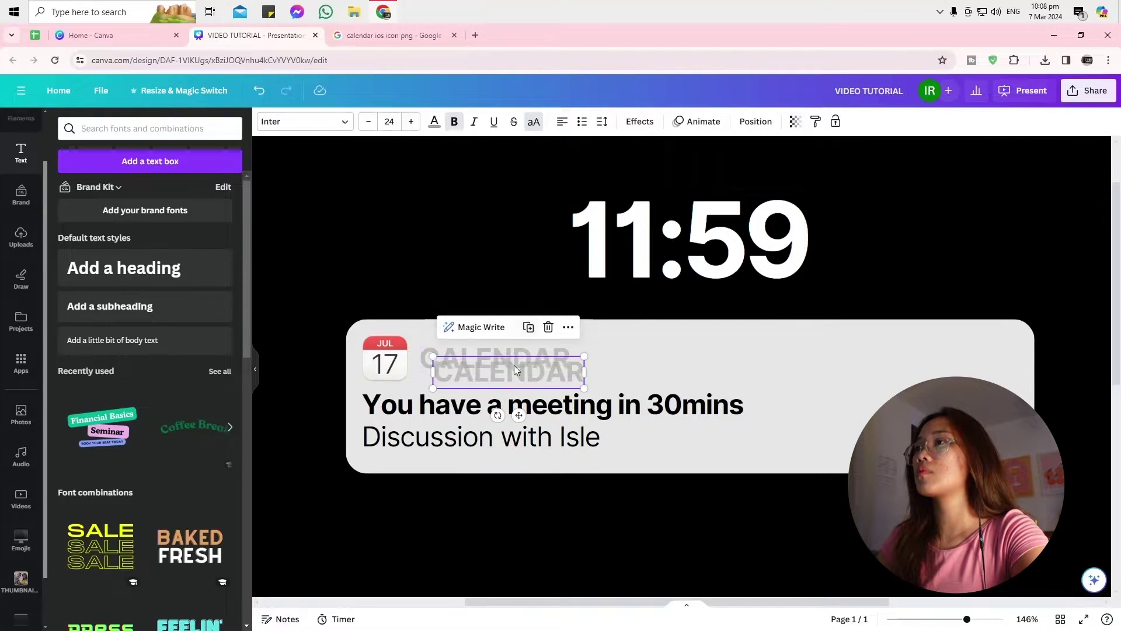
drag(514, 366, 988, 359)
double_click(822, 358)
text(NOW)
double_click(841, 358)
click(561, 122)
click(561, 121)
click(533, 122)
Step: Widen the rounded notification box slightly past its left edge
click(558, 485)
click(356, 409)
drag(347, 396, 336, 396)
click(815, 122)
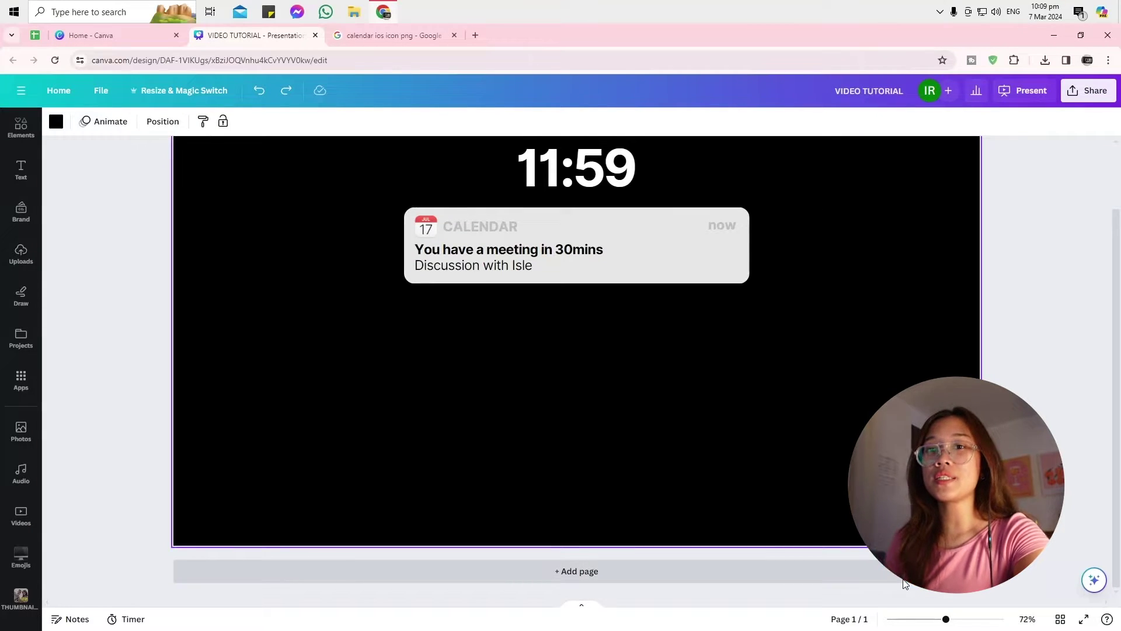
Step: Search Google Images in a new browser tab for "calendar notification ios" and open the Stack Overflow example
click(475, 36)
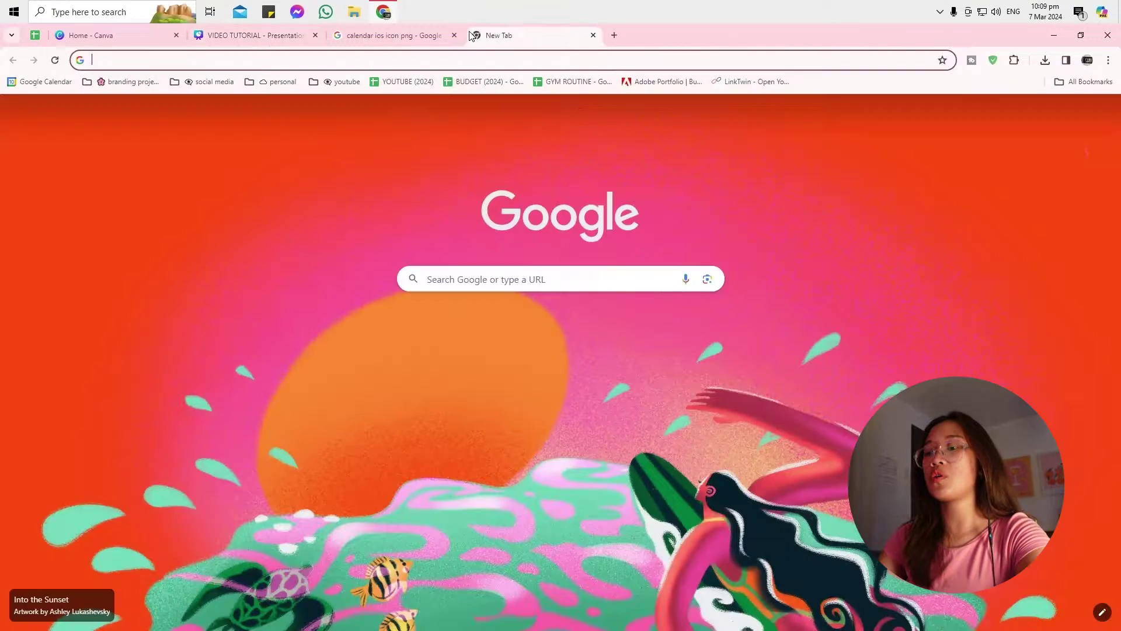
text(calendar notificaiton ios)
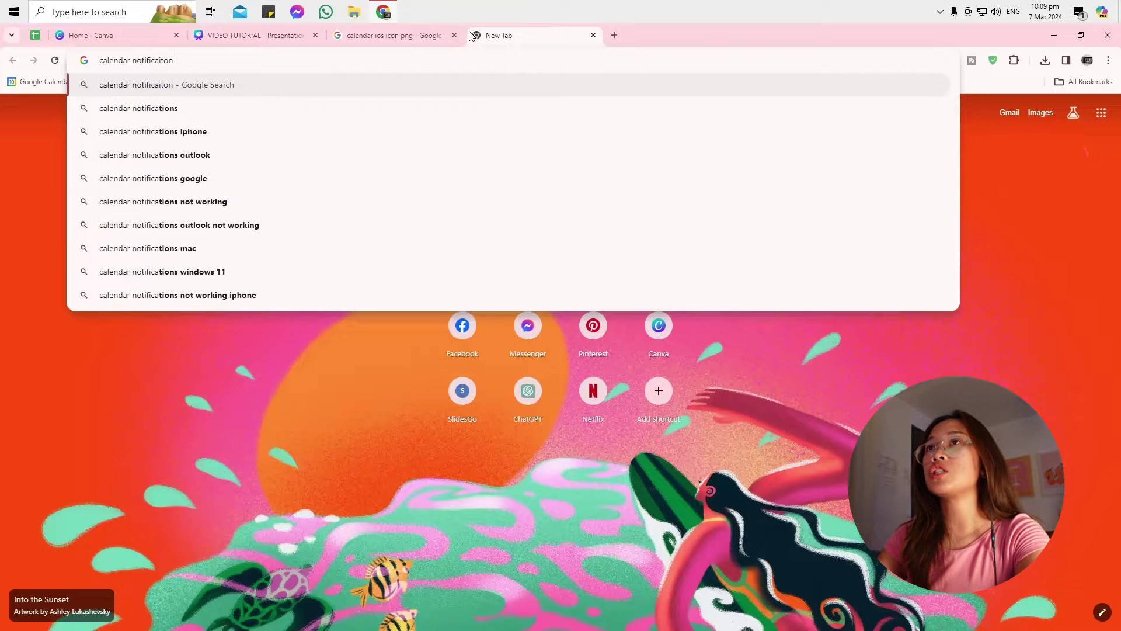
key(Return)
click(201, 137)
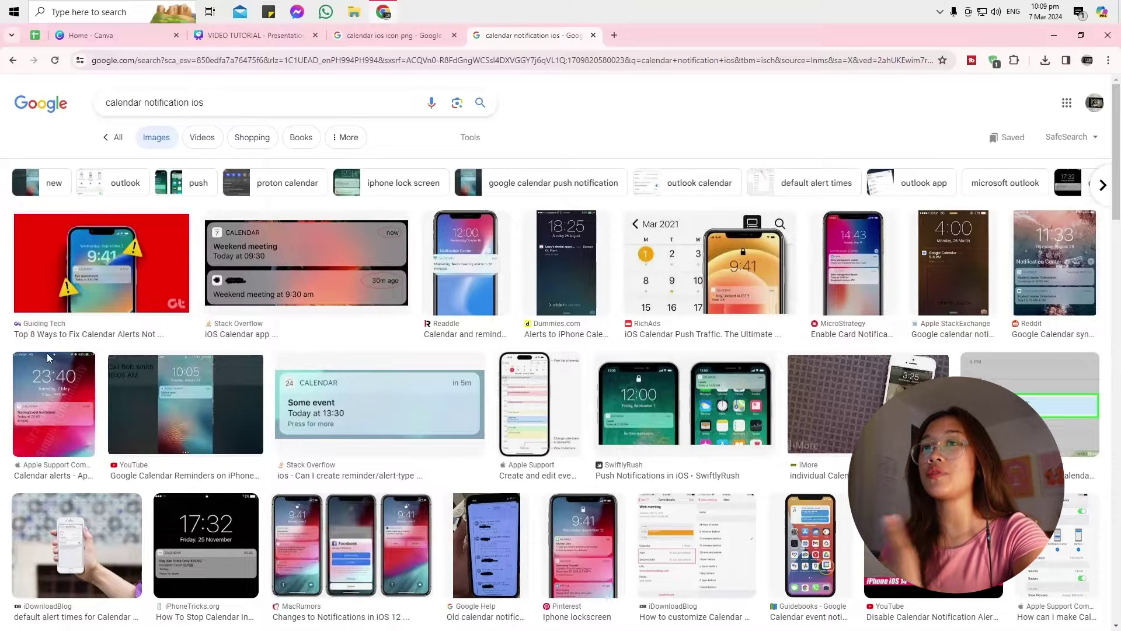
click(307, 263)
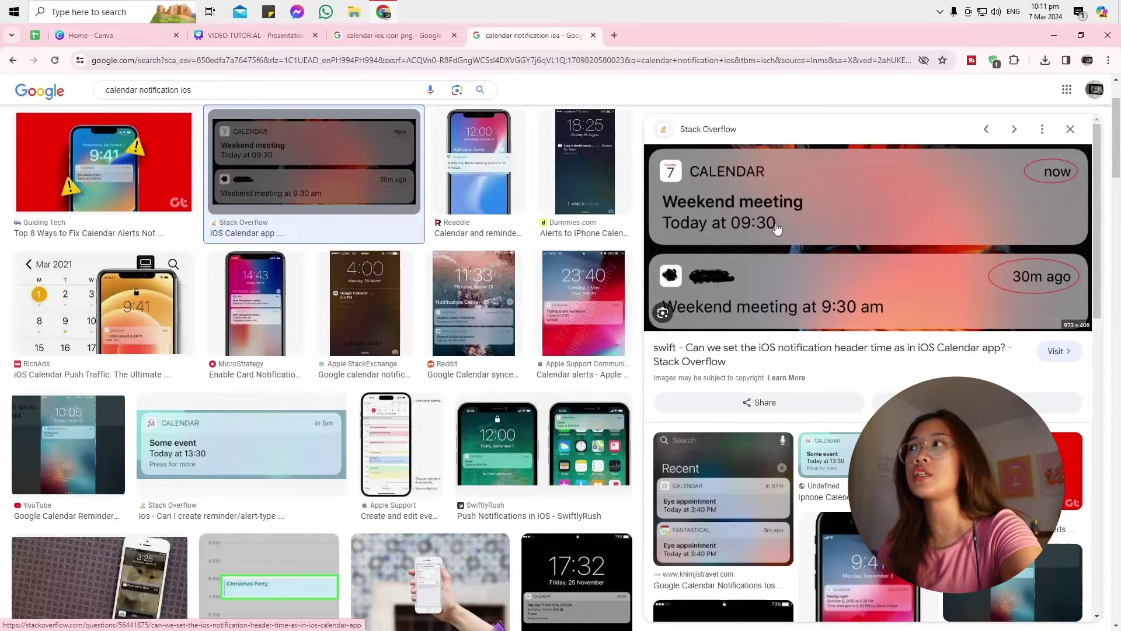
Step: Return to the Canva design and change the bold notification line to "Meeting with" plus the person's name
click(264, 36)
click(408, 361)
double_click(478, 250)
click(393, 266)
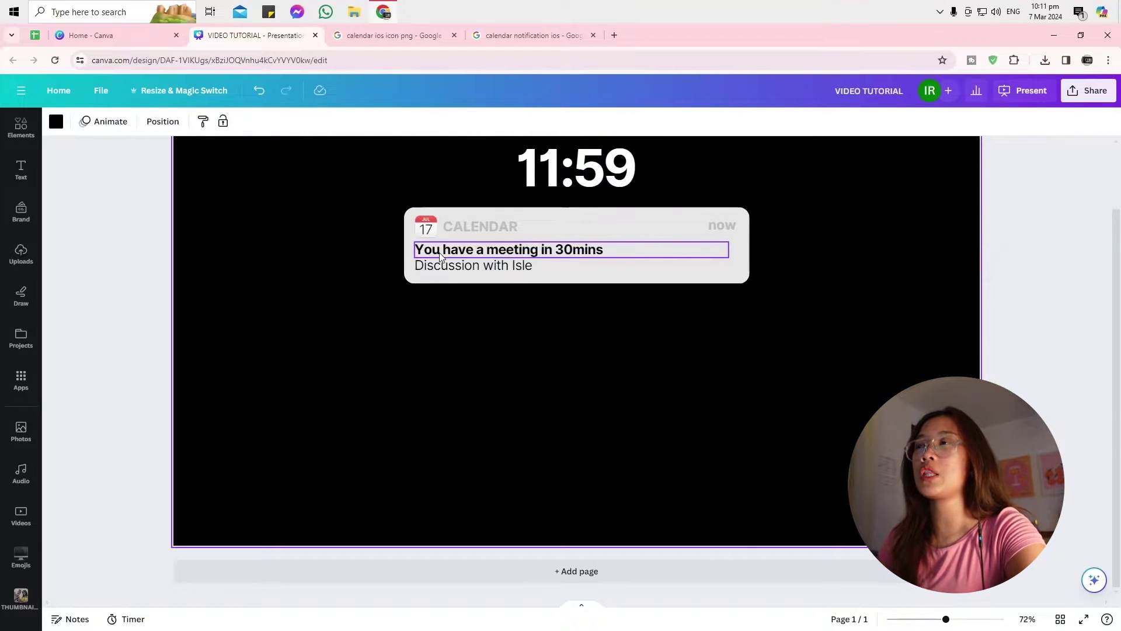
double_click(445, 249)
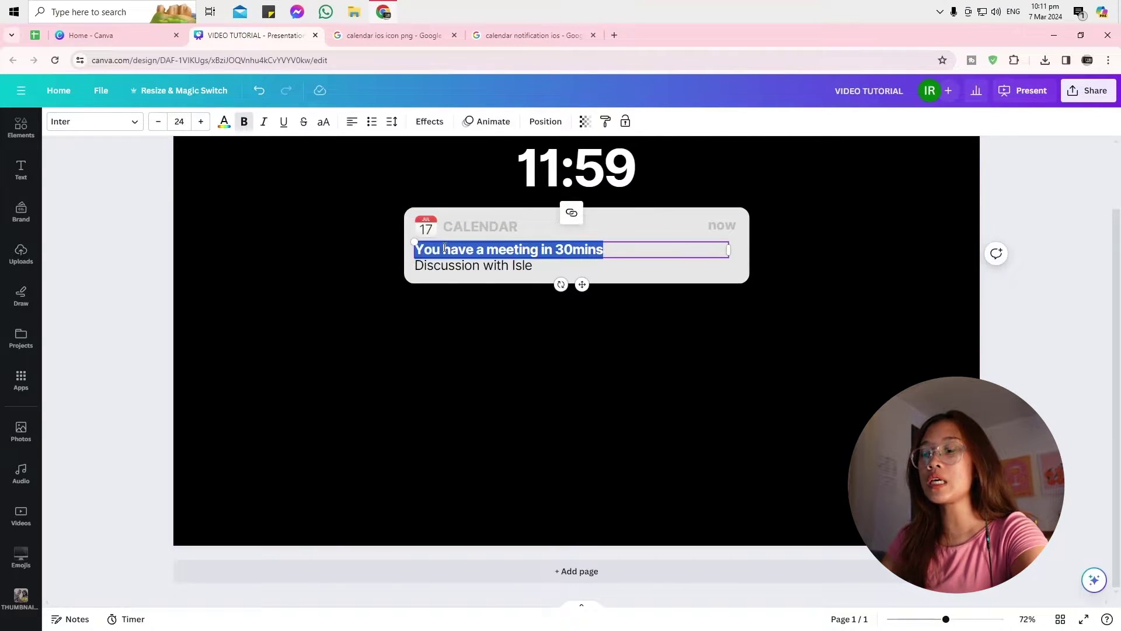
text(Meeting with Isle)
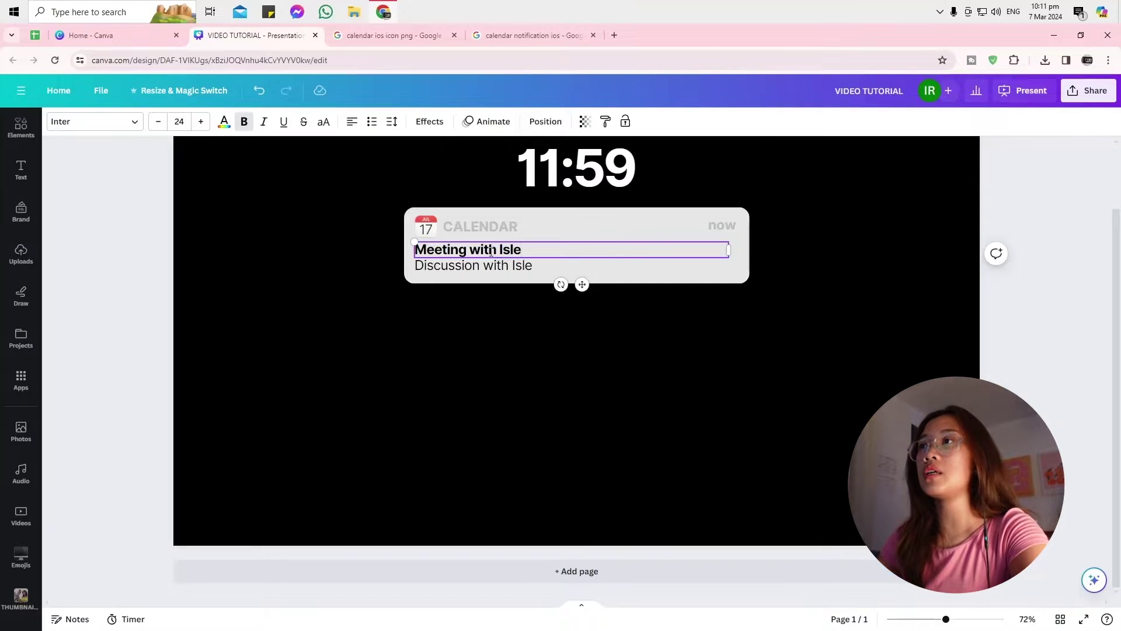
Step: Change the second notification line to "Today at 10am" and compare the design with the iOS reference image
double_click(477, 264)
text(To)
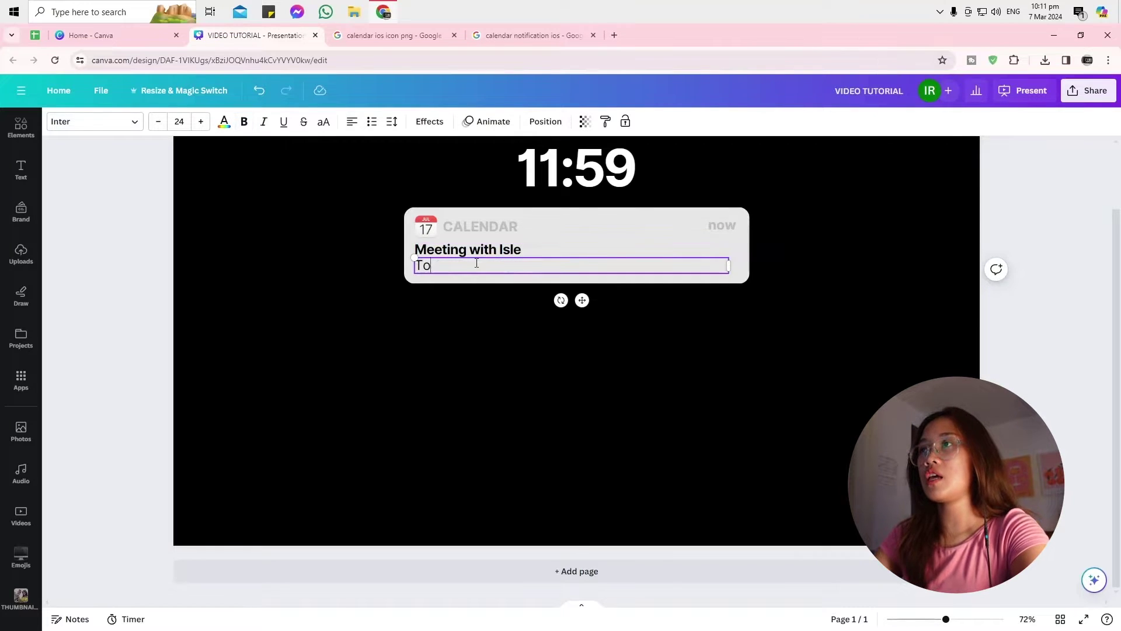
text(day at 10am)
click(584, 197)
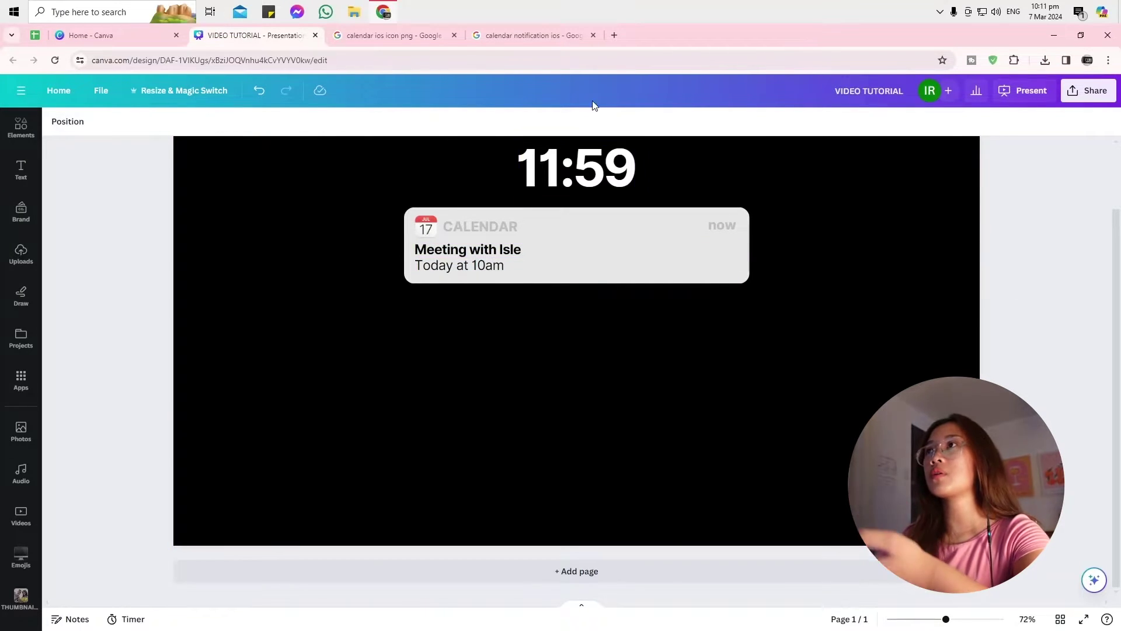
click(535, 36)
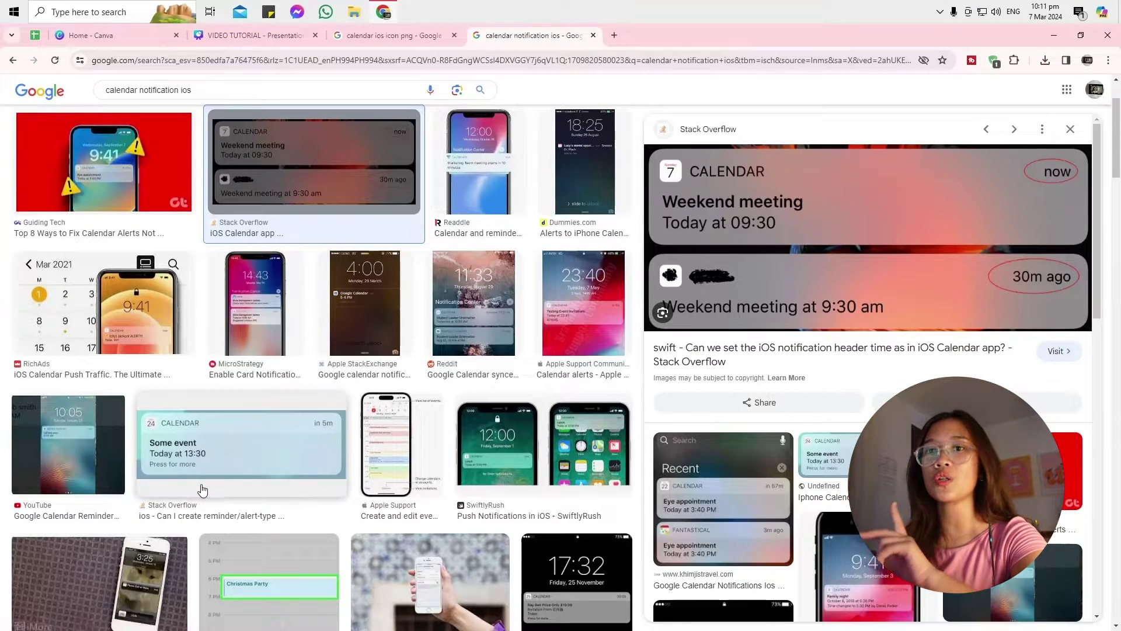
click(255, 35)
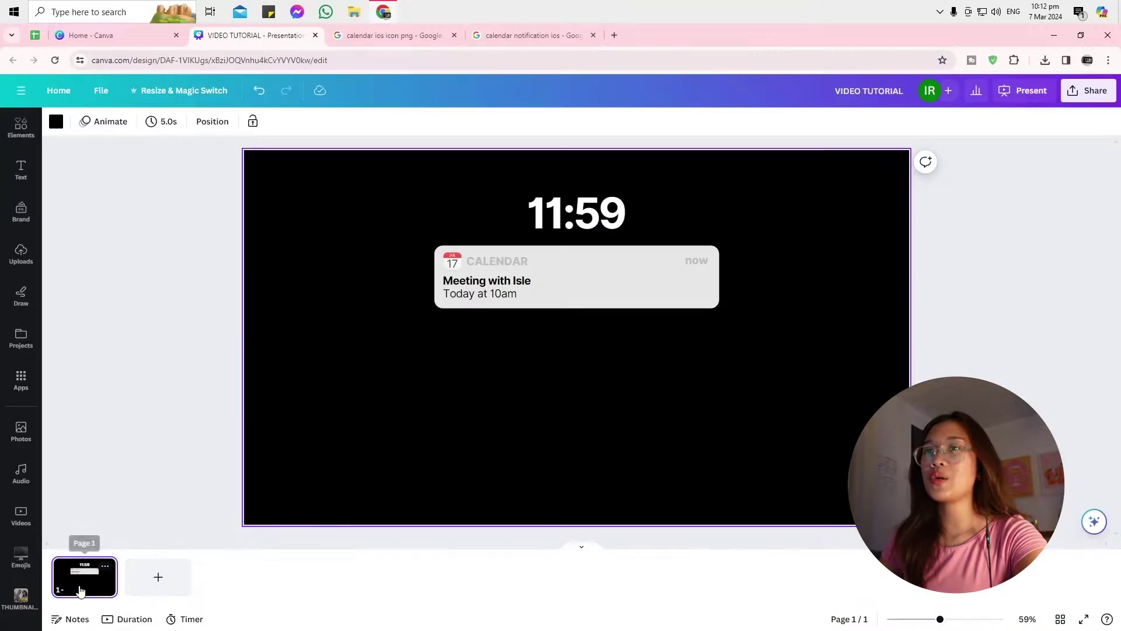
Step: Duplicate the page and delete the notification elements from page 1, keeping only the clock
right_click(83, 593)
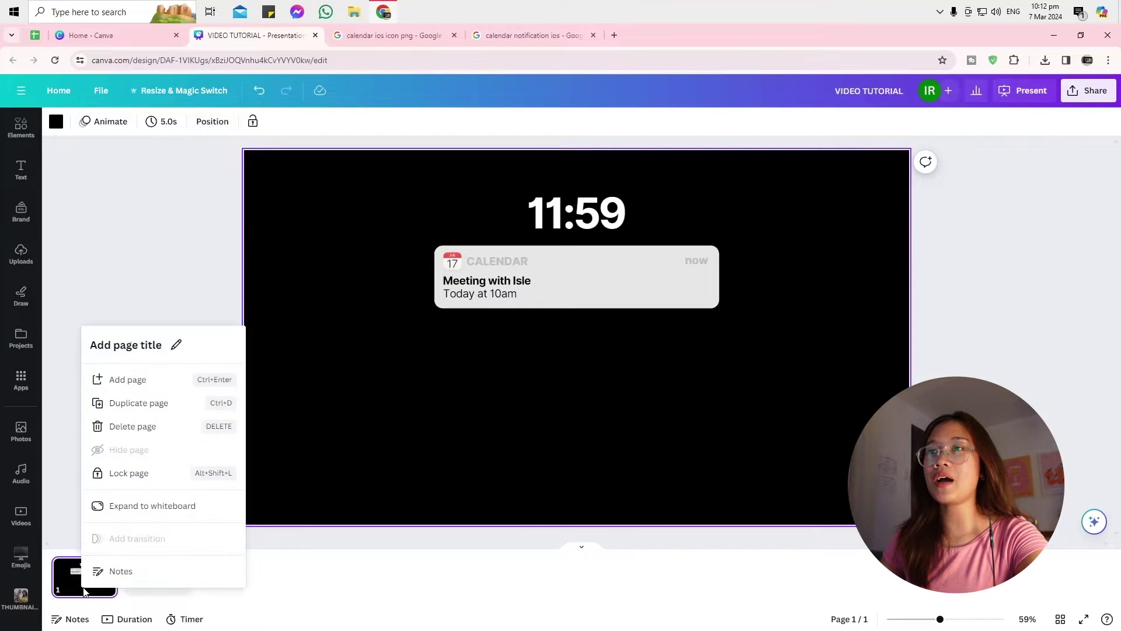
click(151, 403)
drag(305, 330, 798, 246)
key(Delete)
Step: Duplicate page 2 and delete the notification elements from page 2, keeping only its clock
right_click(132, 589)
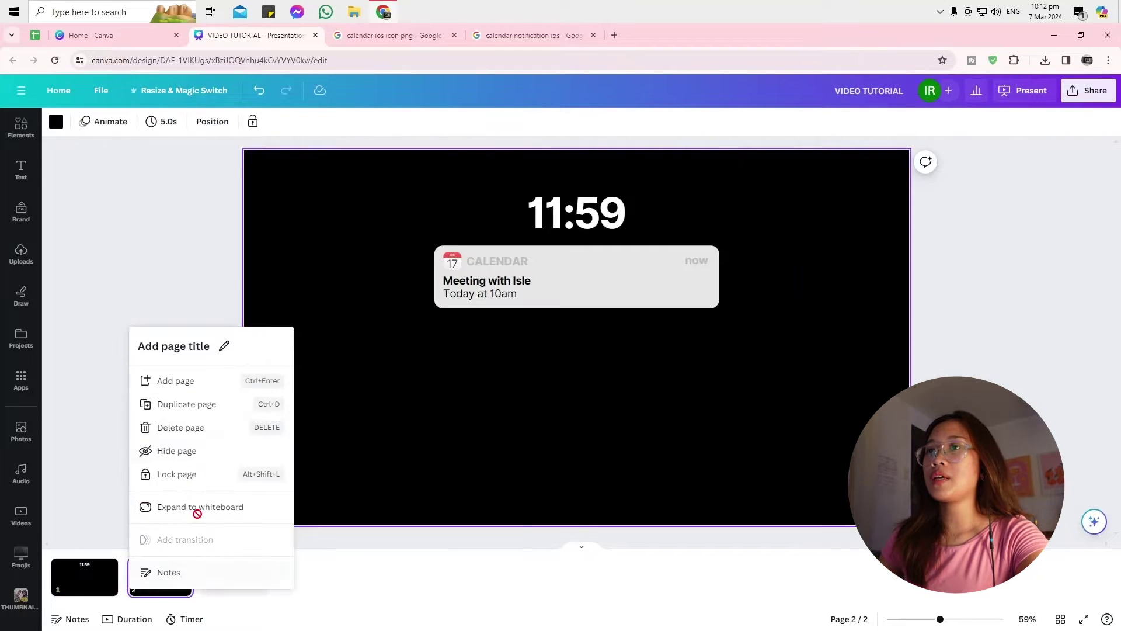
click(218, 409)
click(174, 587)
drag(243, 483, 723, 252)
key(Delete)
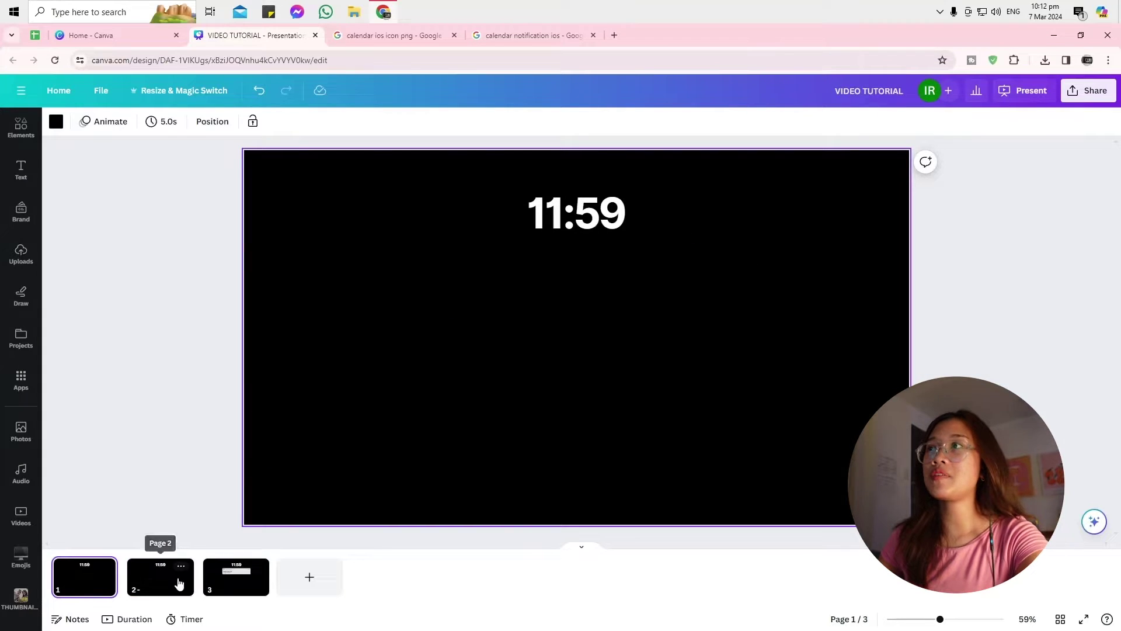
Step: Change the clock text on page 2 to "12:00"
click(179, 584)
double_click(567, 219)
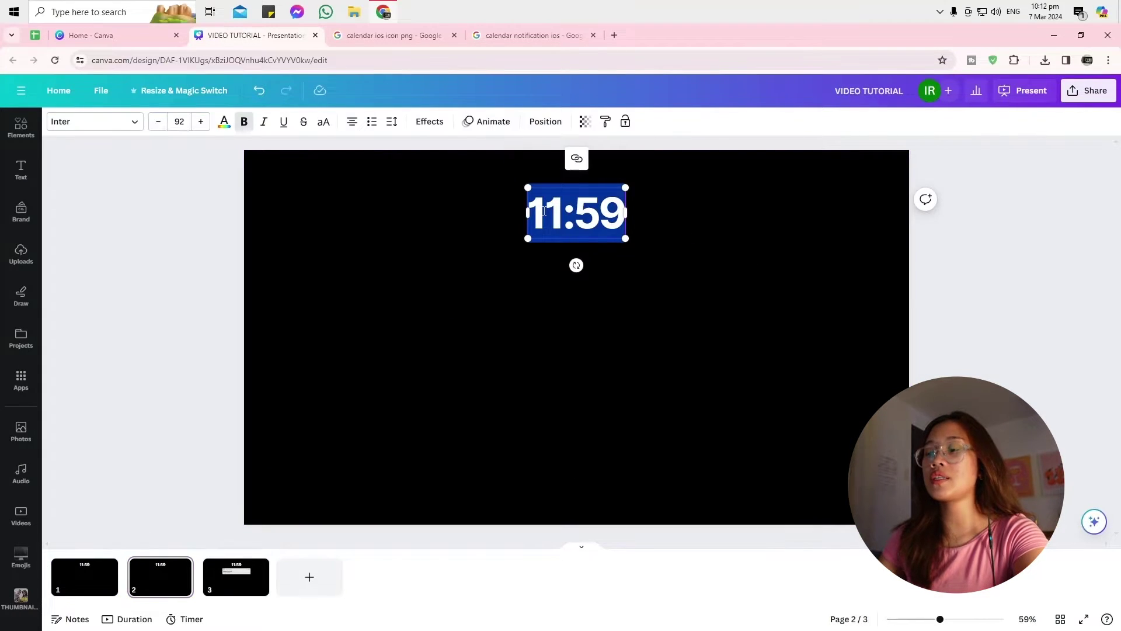
text(12:00)
Step: Delete the 11:59 clock from page 3 and open the design's download options
click(236, 577)
drag(415, 186, 606, 239)
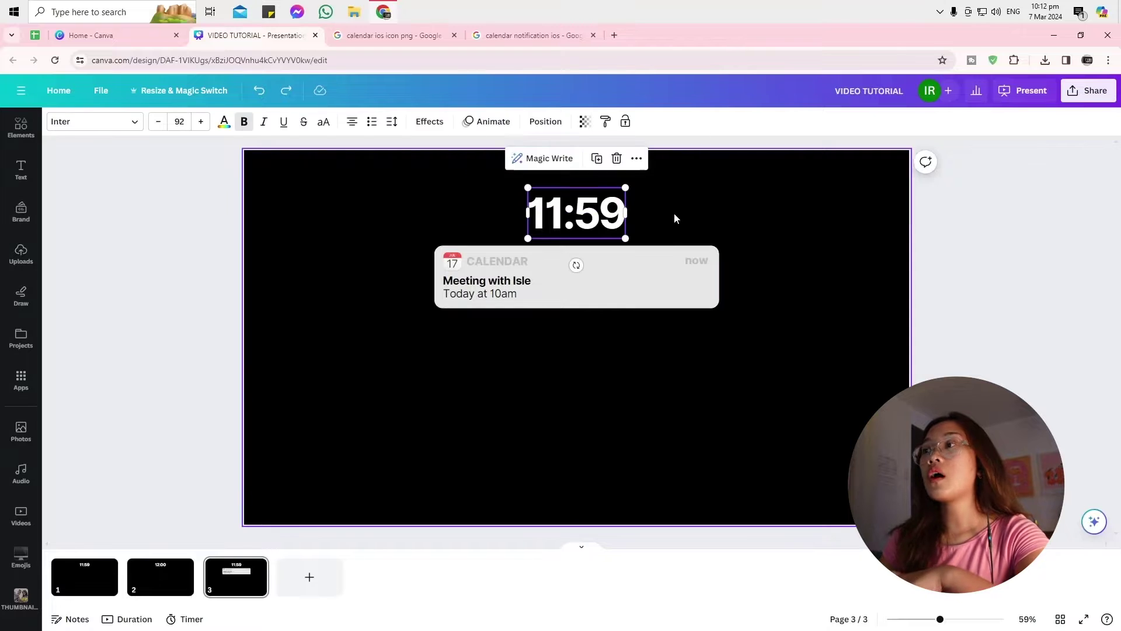
click(647, 202)
drag(808, 231, 153, 462)
click(153, 463)
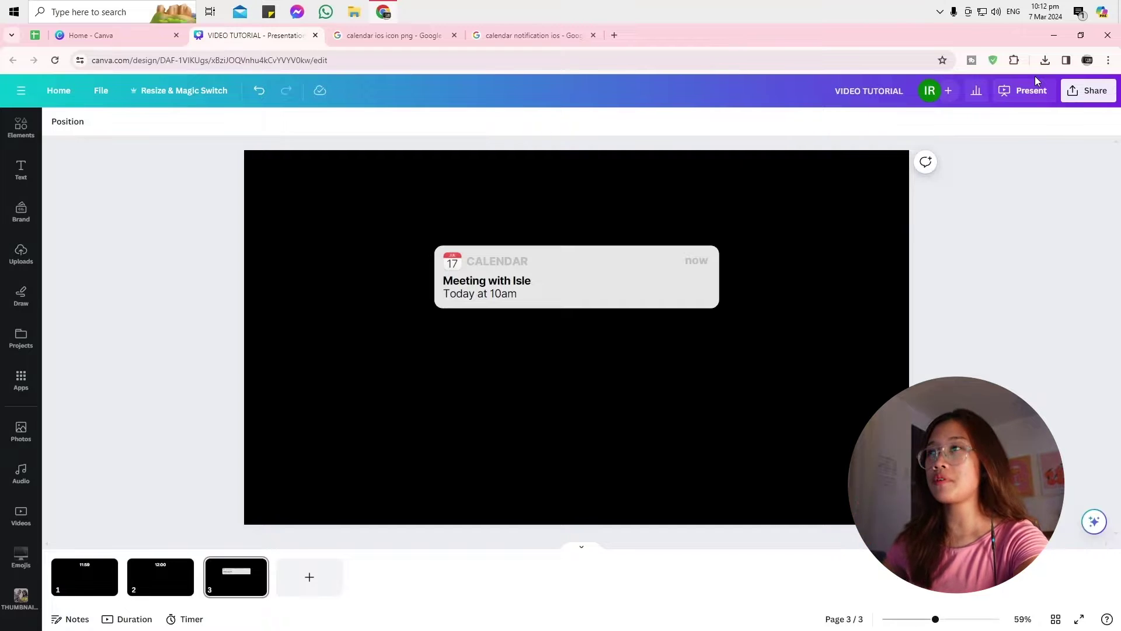
click(1088, 90)
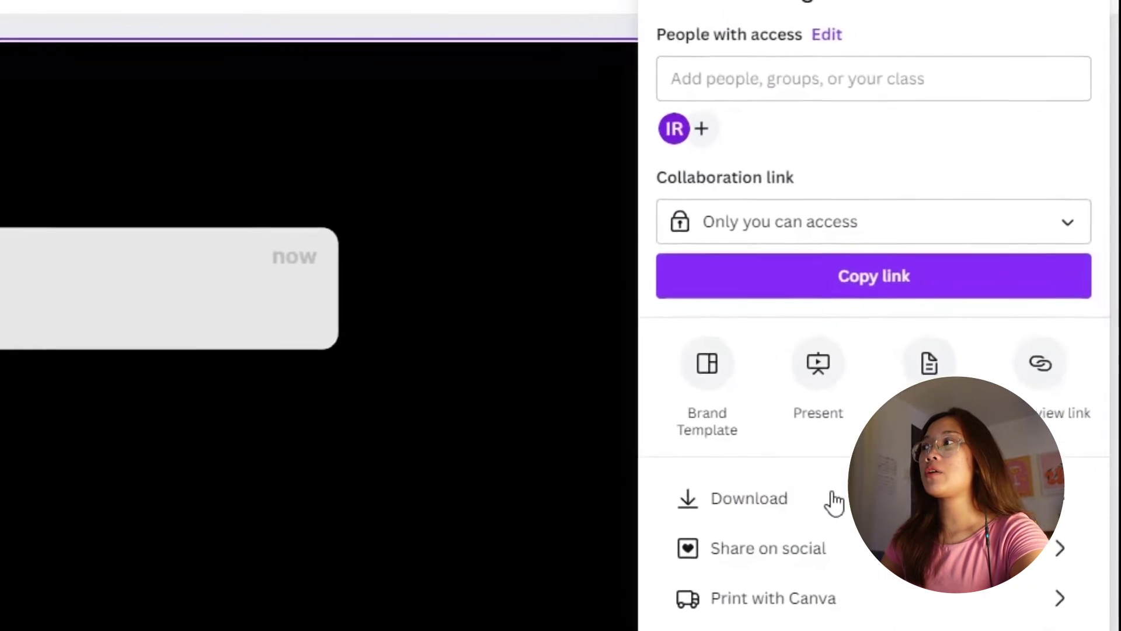
click(831, 504)
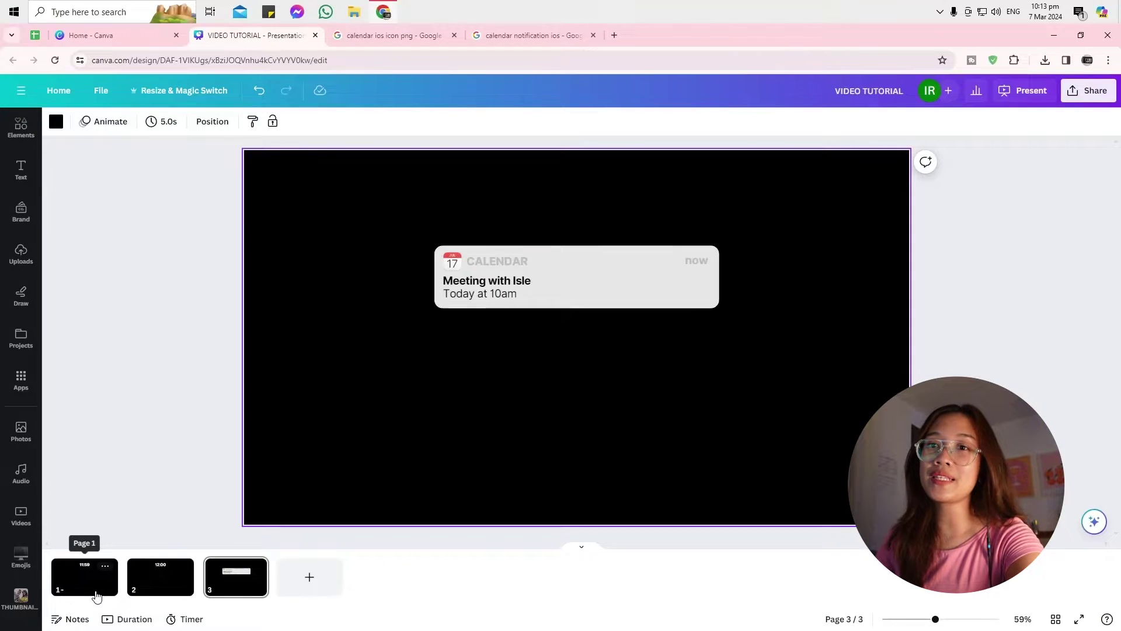
Step: Change the background colour of page 1 to green
click(97, 596)
click(57, 123)
click(64, 519)
click(456, 591)
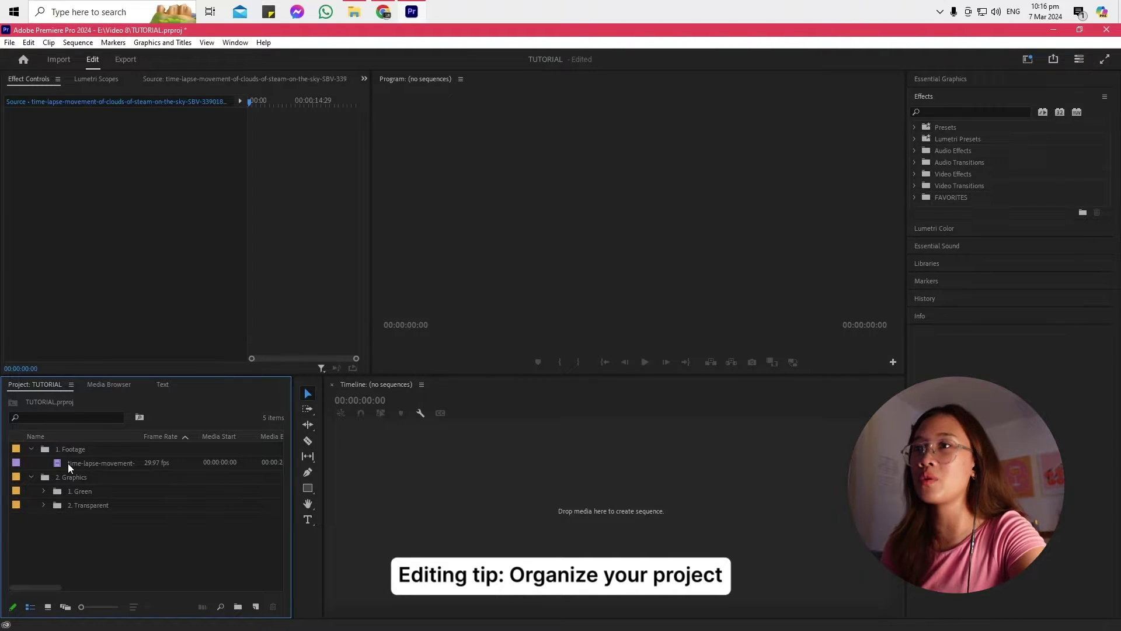
Step: In the Premiere Pro project, collapse the Footage and Graphics bins and add bins "3. Music", "4. Sound FX" and "5. Sequence"
click(31, 449)
click(32, 464)
key(ctrl+slash)
text(3. Music)
key(Tab)
key(Escape)
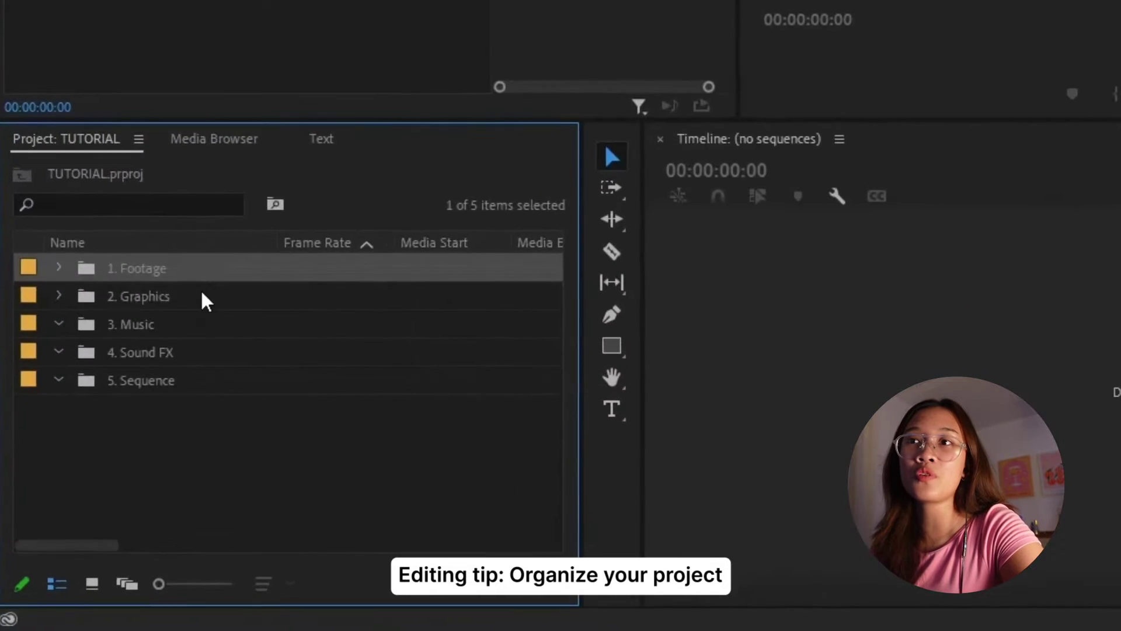
Step: Review the numbered project bins and look inside the Graphics bin
click(103, 460)
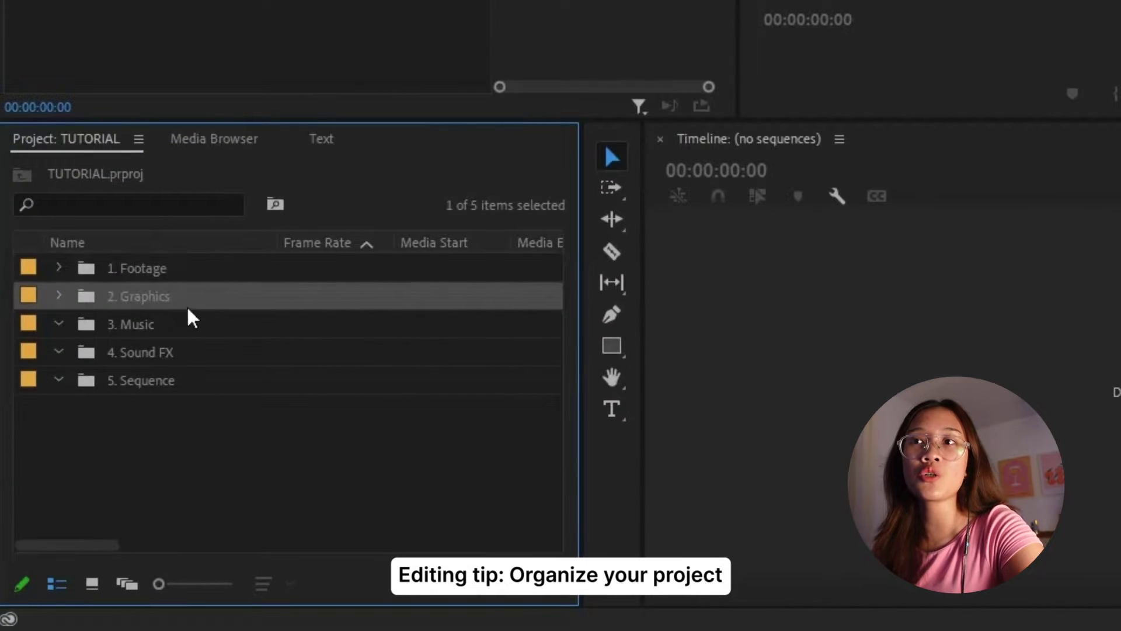
click(167, 336)
click(194, 355)
click(195, 383)
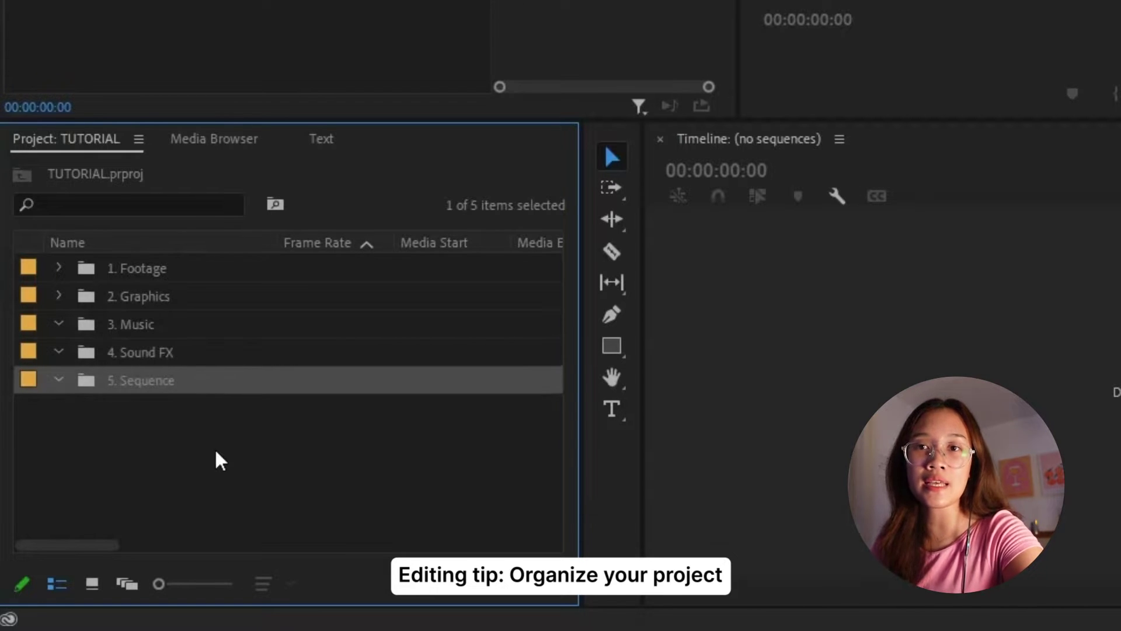
click(215, 448)
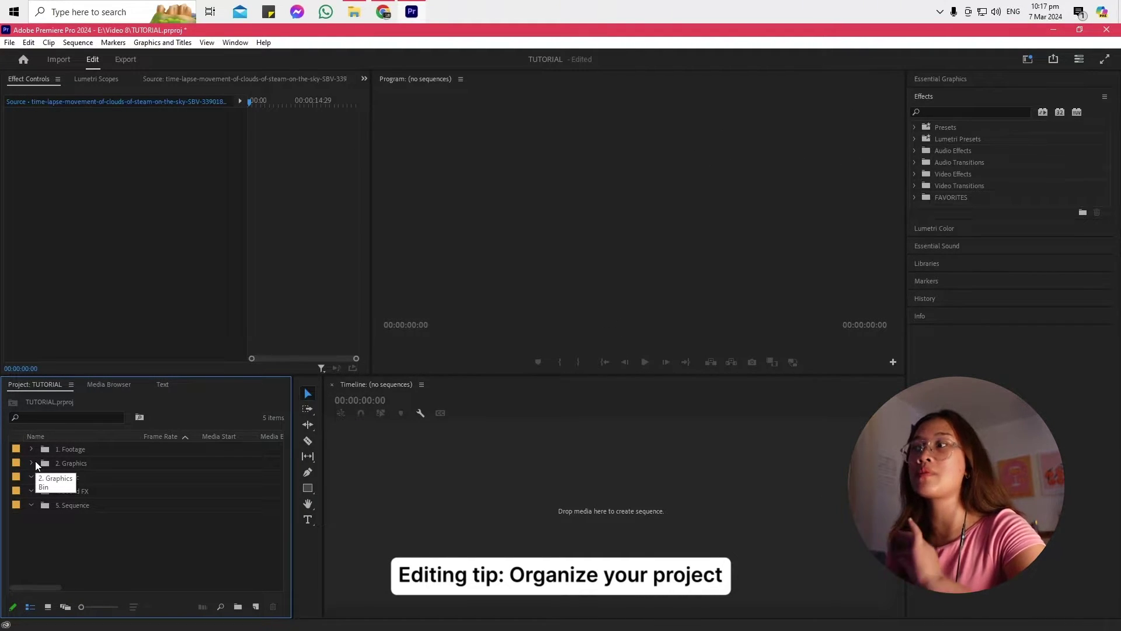
click(35, 461)
click(44, 476)
click(30, 464)
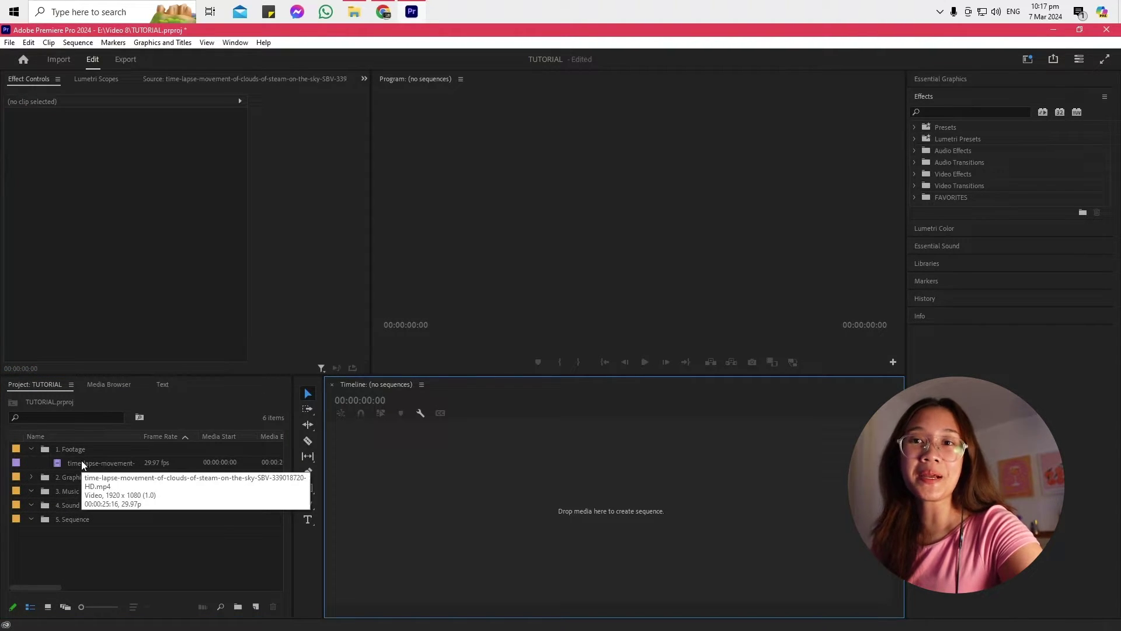
Step: Create a new sequence from the time-lapse clouds clip in the Footage bin
right_click(81, 463)
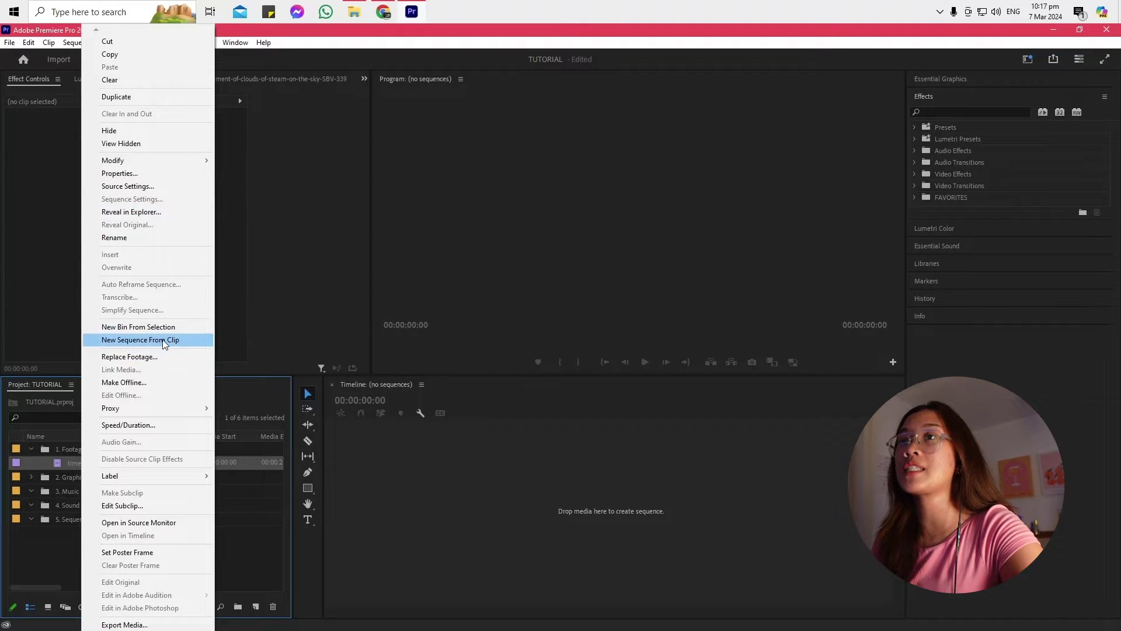
click(140, 340)
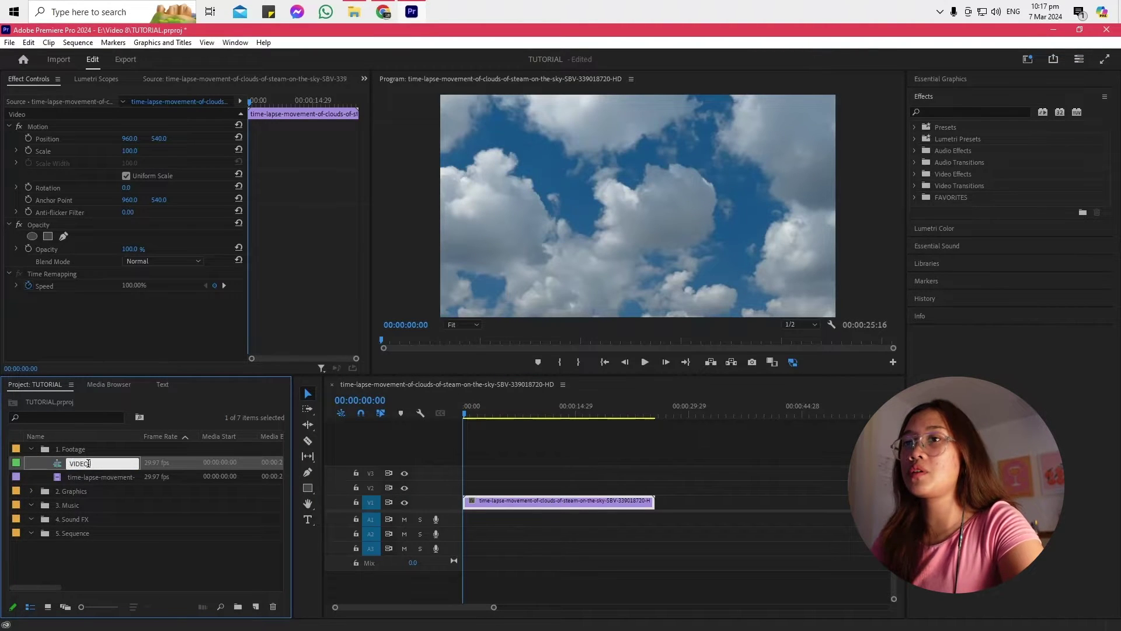
Step: Rename the new sequence as VIDEO TUTORIAL and move it into the "5. Sequence" bin
key(Return)
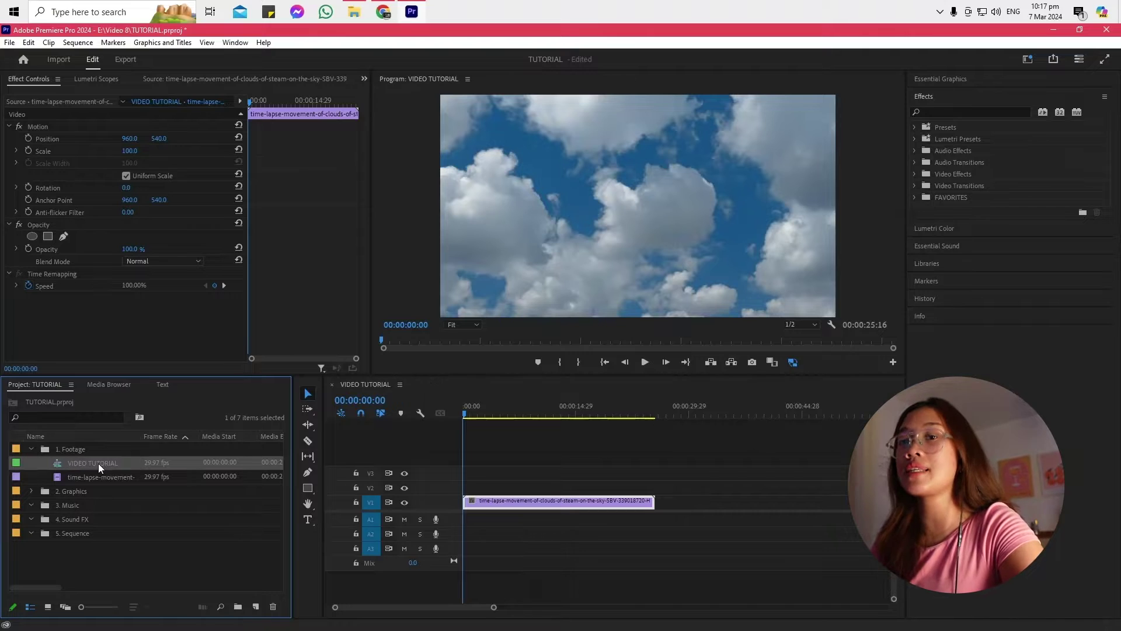
drag(87, 464, 72, 534)
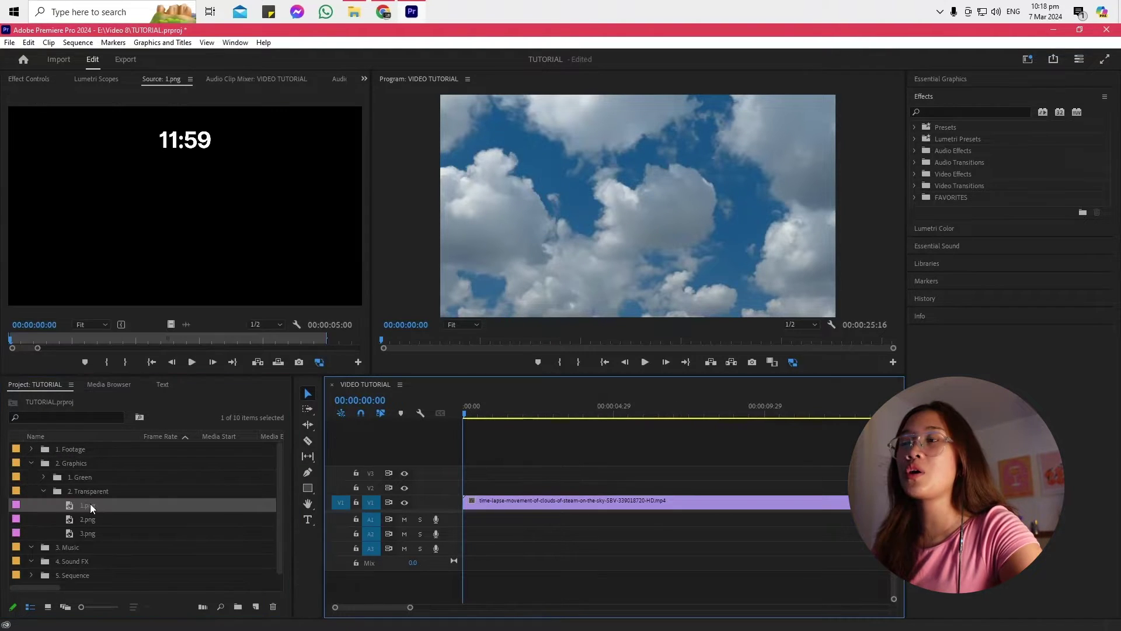
Step: Place 1.png (the 11:59 clock) on video track V2 at the sequence start and trim its end to 00:00:02:00
drag(90, 504, 442, 489)
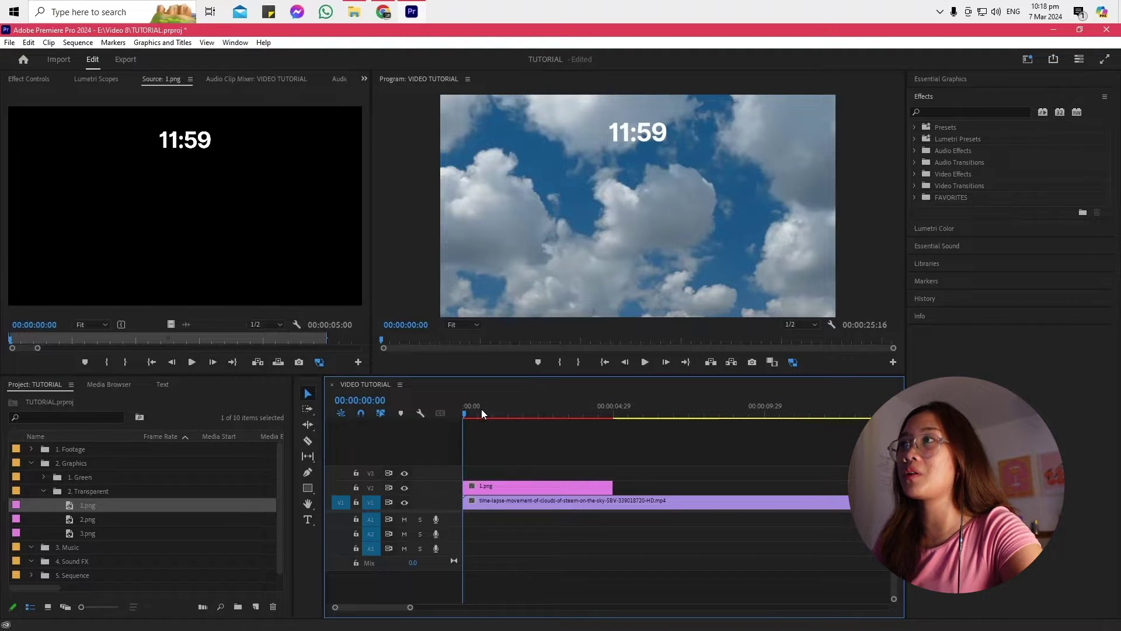
click(549, 417)
drag(548, 417, 524, 409)
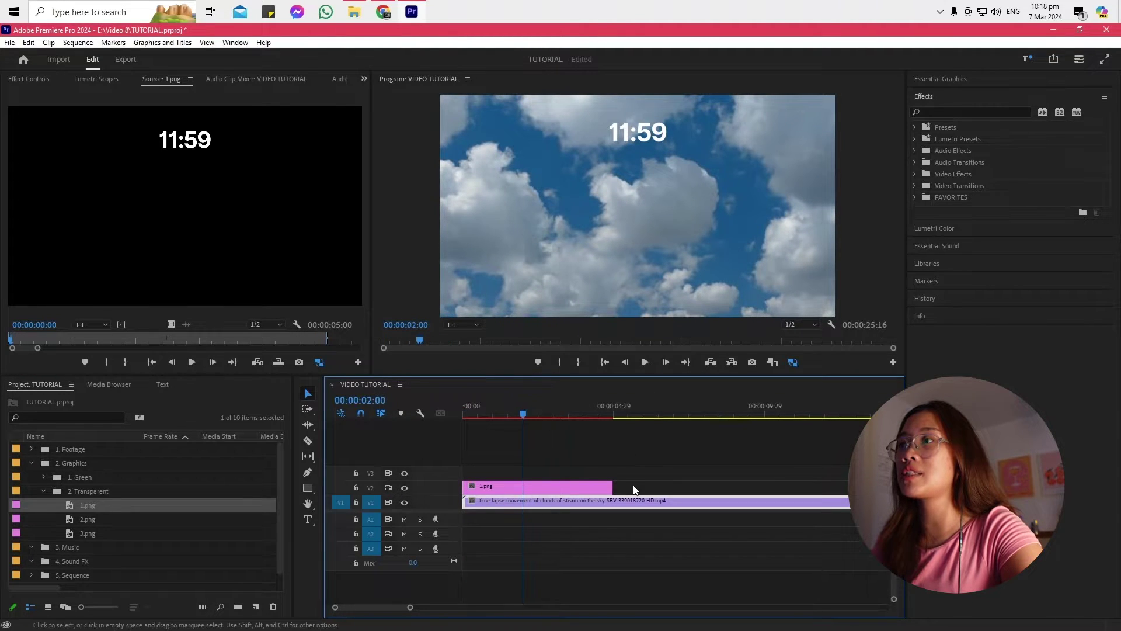
drag(613, 486, 523, 486)
Step: Add 2.png on track V2 and 3.png on track V3, both starting where the 1.png clip ends
click(86, 519)
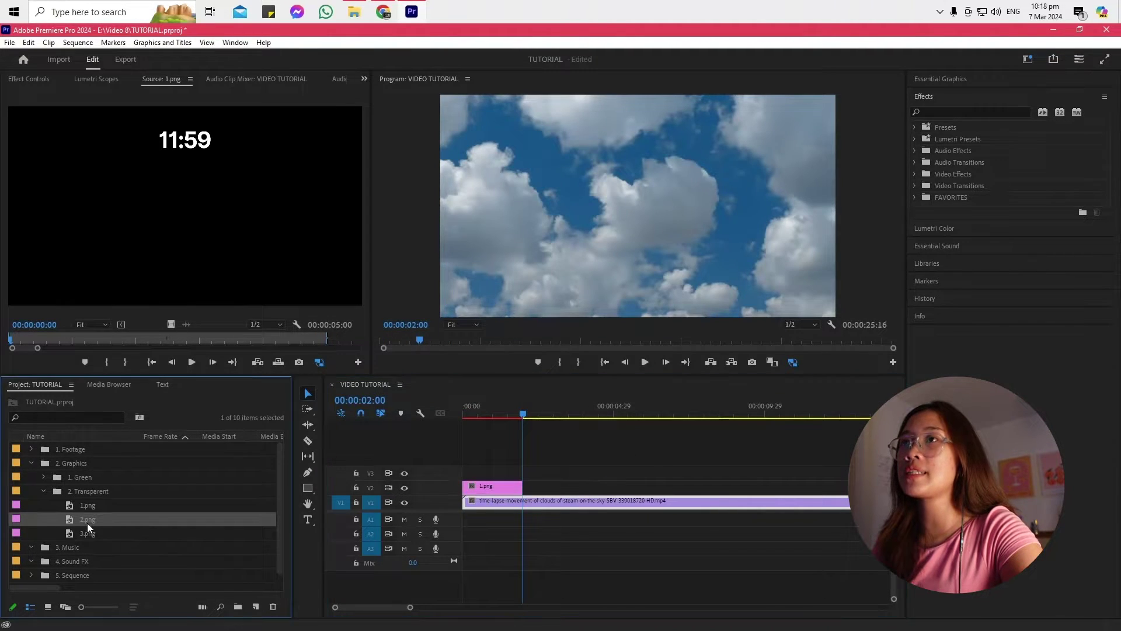
drag(86, 524, 584, 488)
click(86, 533)
drag(87, 533, 584, 472)
mouse_move(529, 415)
mouse_down()
mouse_move(546, 415)
mouse_move(530, 414)
mouse_up()
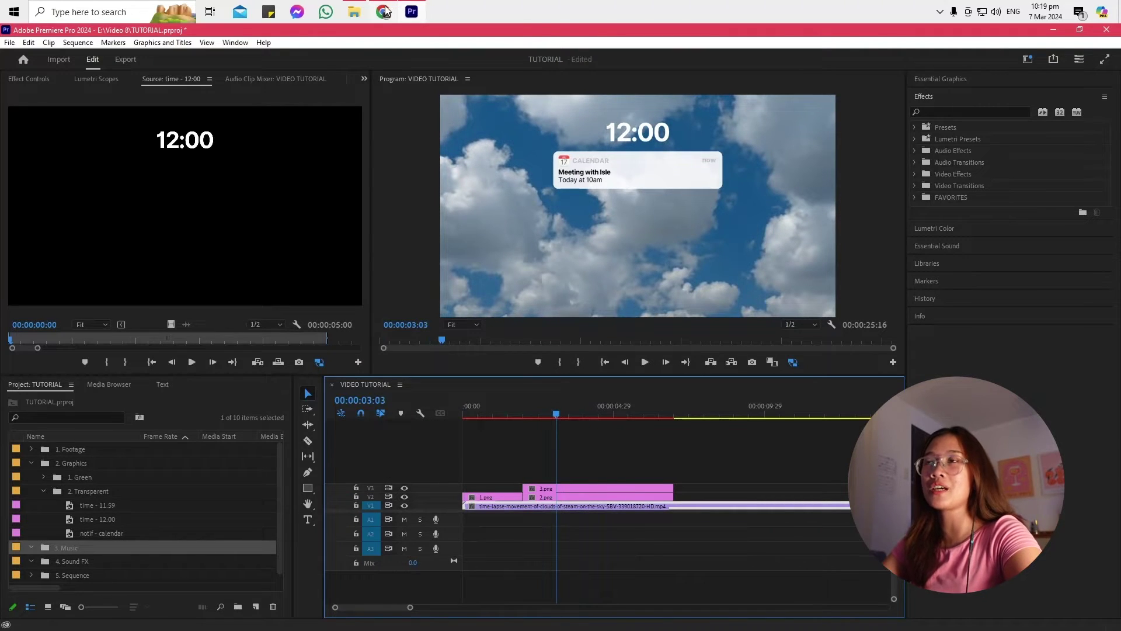
Step: Switch to YouTube in Chrome, search for "ui sound effects" and look through the results
click(384, 12)
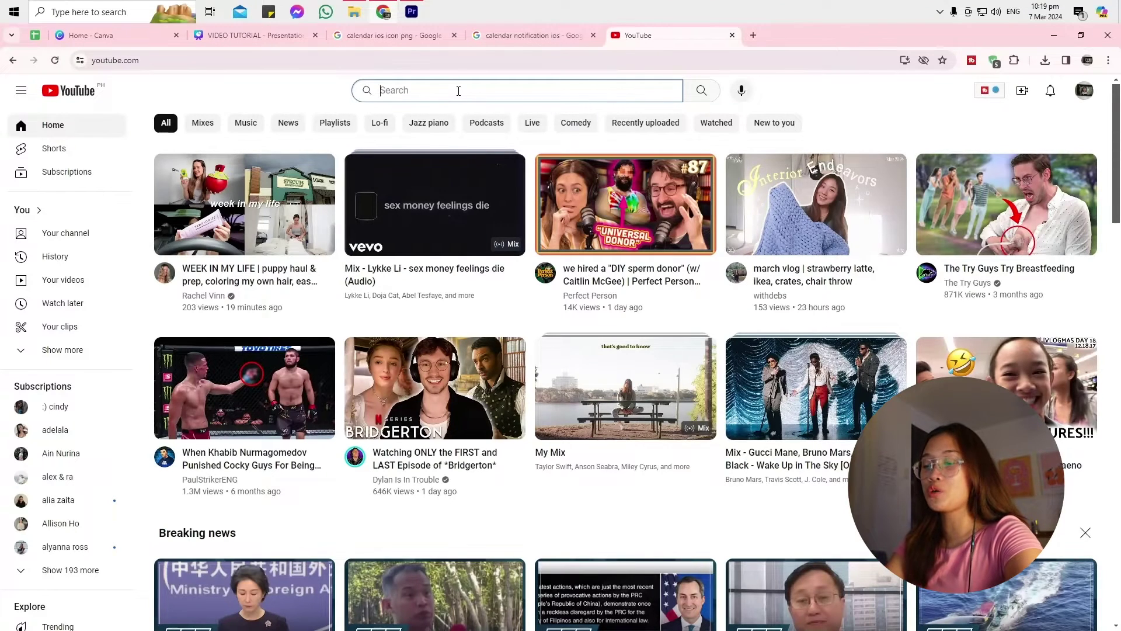
text(ui)
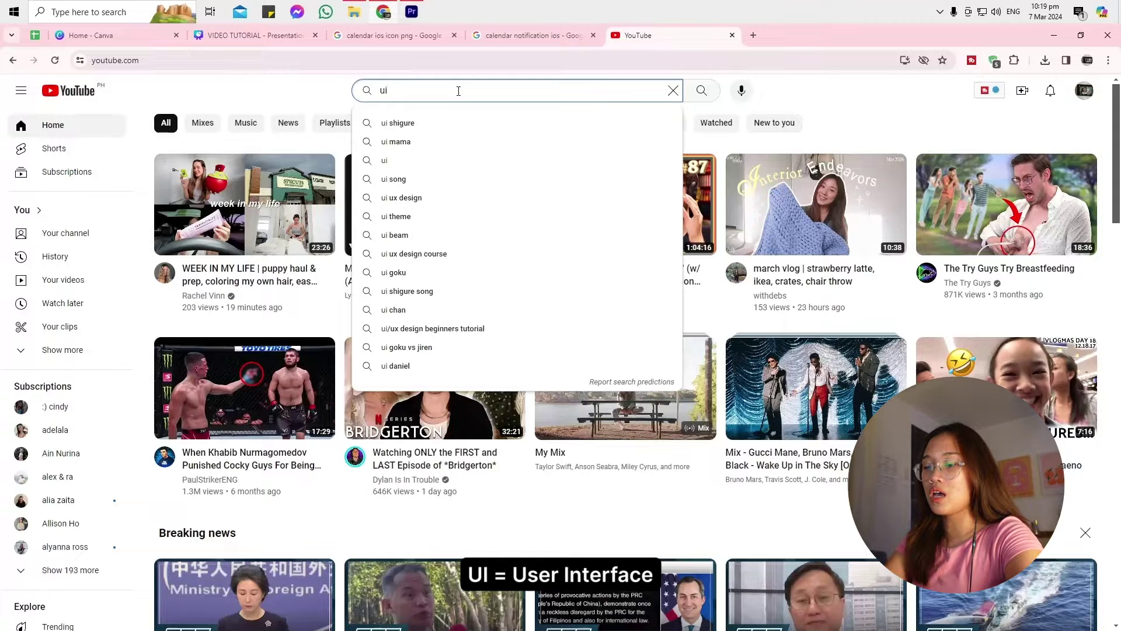
text( sound effects)
key(Return)
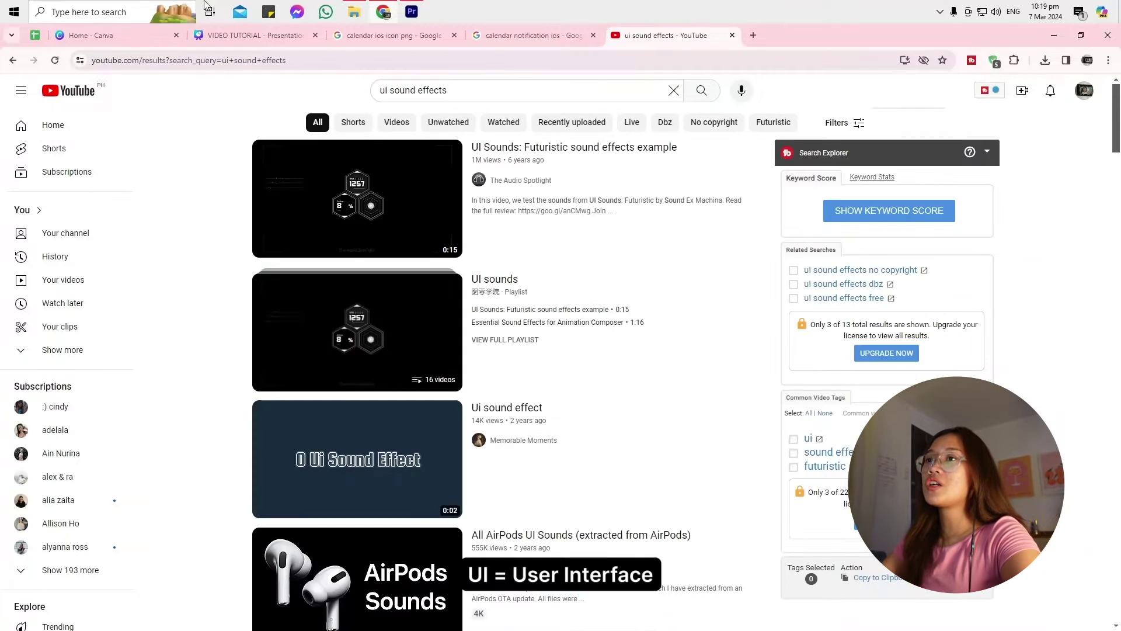
scroll(189, 319, down, 7)
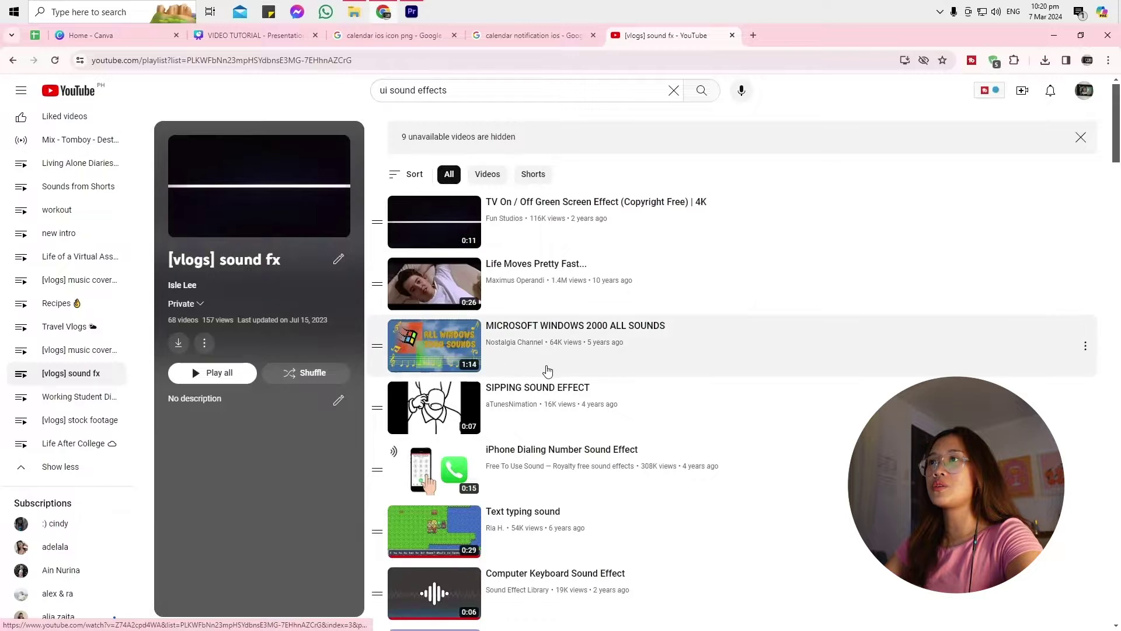
Step: Find the "Modern User Interface Sound Effects (Copyright Free)" video in the "[vlogs] sound fx" playlist and open it in a separate tab
scroll(547, 370, down, 20)
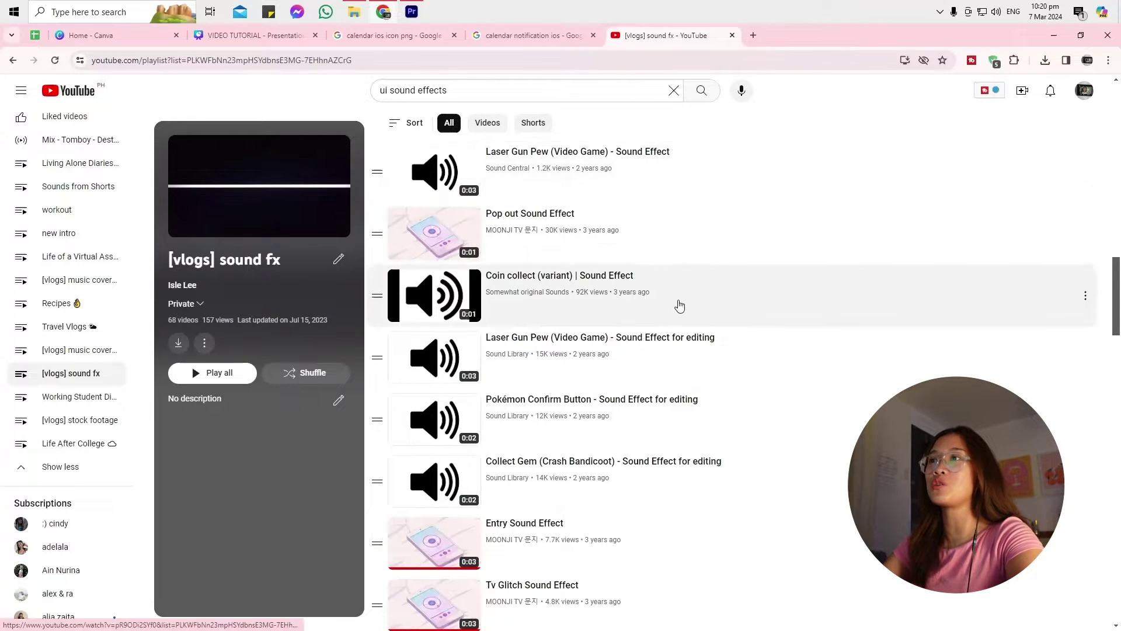
scroll(560, 320, down, 10)
scroll(560, 320, down, 4)
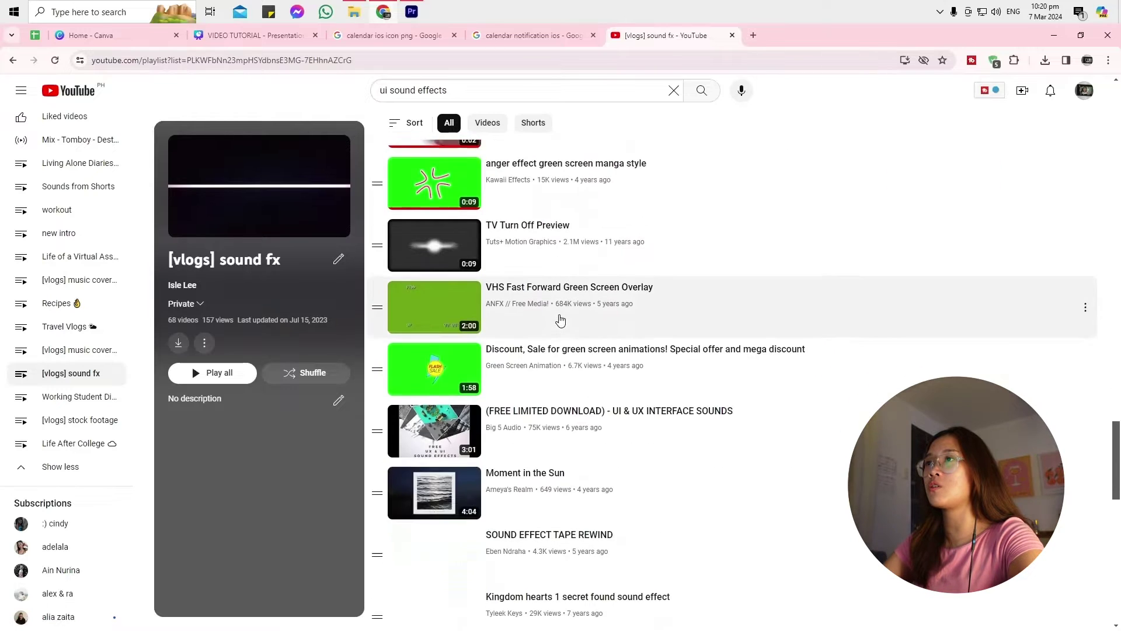
scroll(557, 309, up, 4)
middle_click(570, 273)
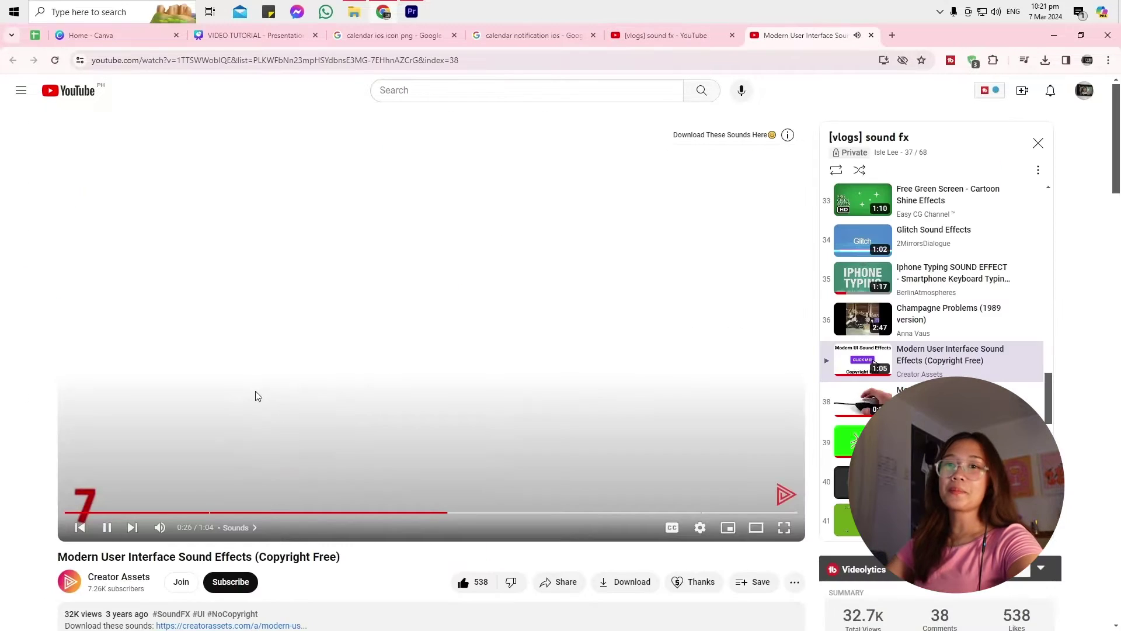
click(257, 393)
drag(340, 557, 17, 560)
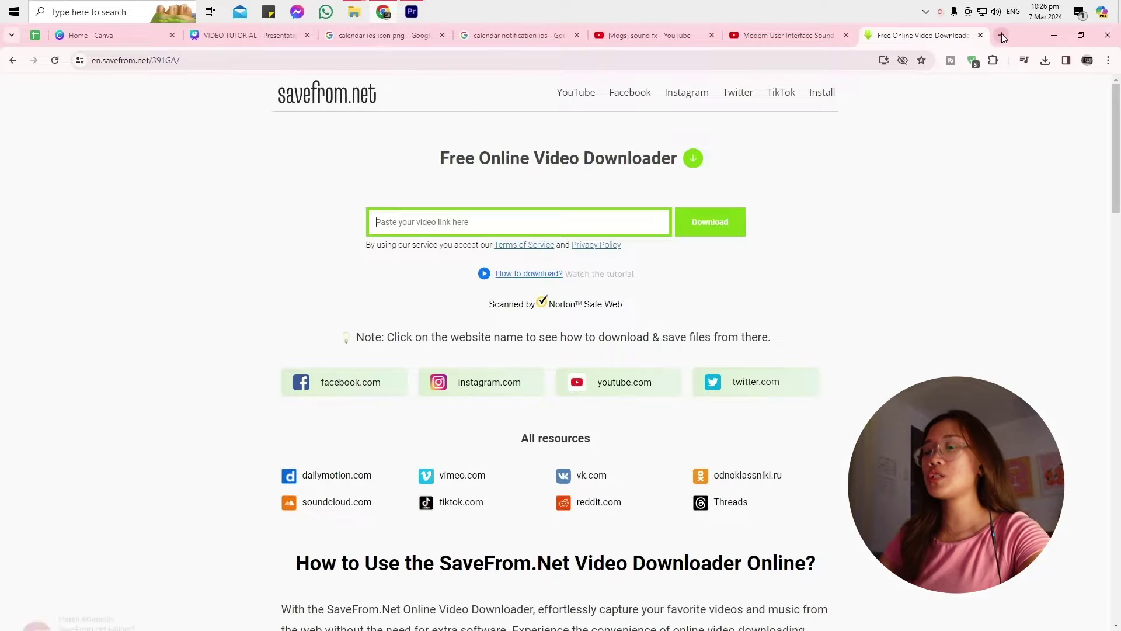
Step: Replace the savefrom.net tab with a search for "youtube to wav converter" and convert the sound effects video to WAV
click(1001, 35)
click(867, 35)
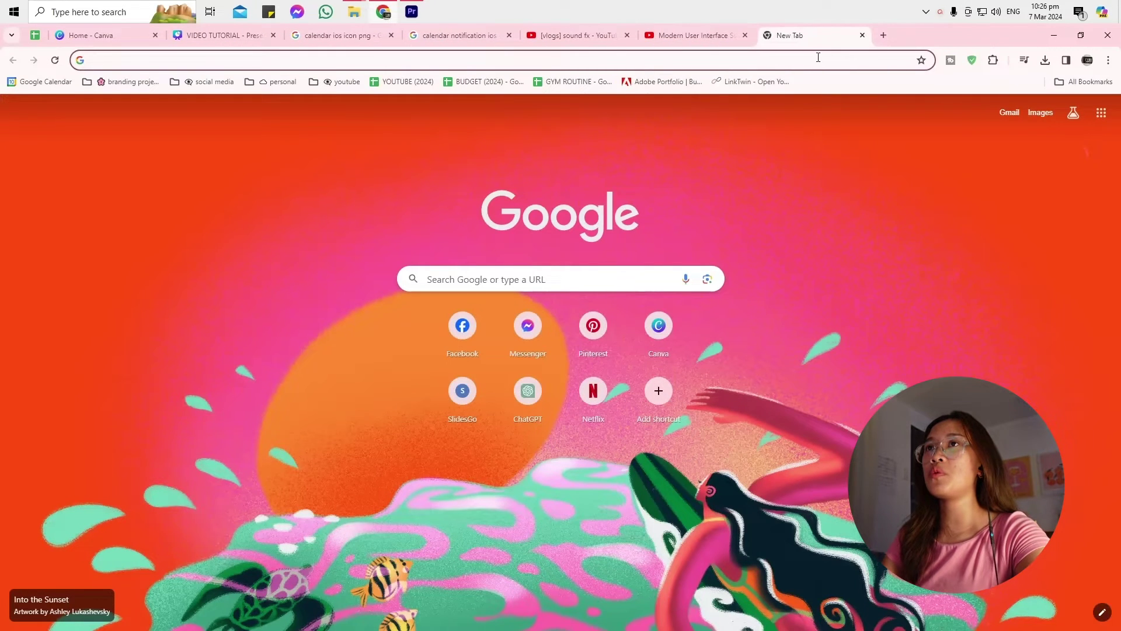
text(youtube to wax)
key(BackSpace)
text(v converter)
key(Return)
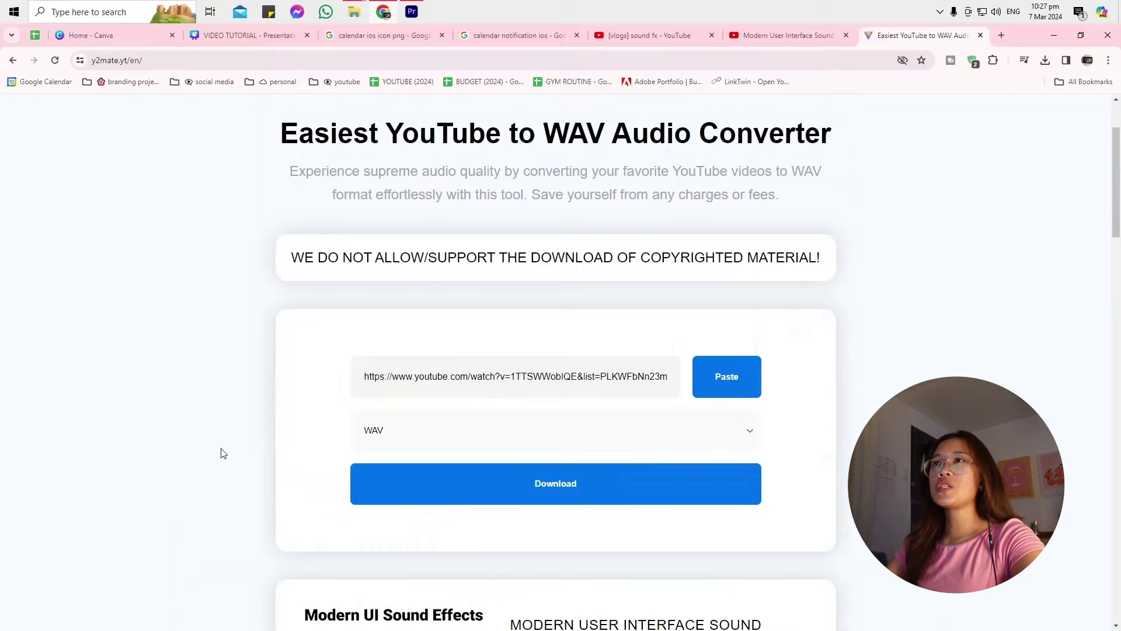
scroll(221, 449, down, 5)
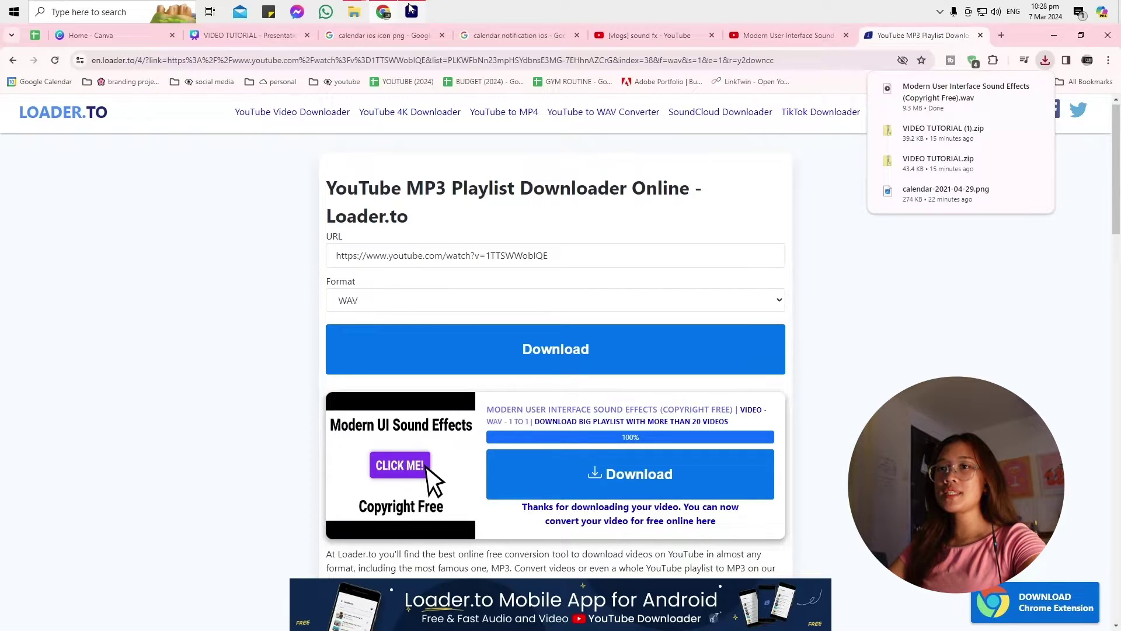
Step: Switch to Premiere Pro, collapse the Graphics bin and import the Modern User Interface Sound Effects WAV into the "4. Sound FX" bin
click(411, 11)
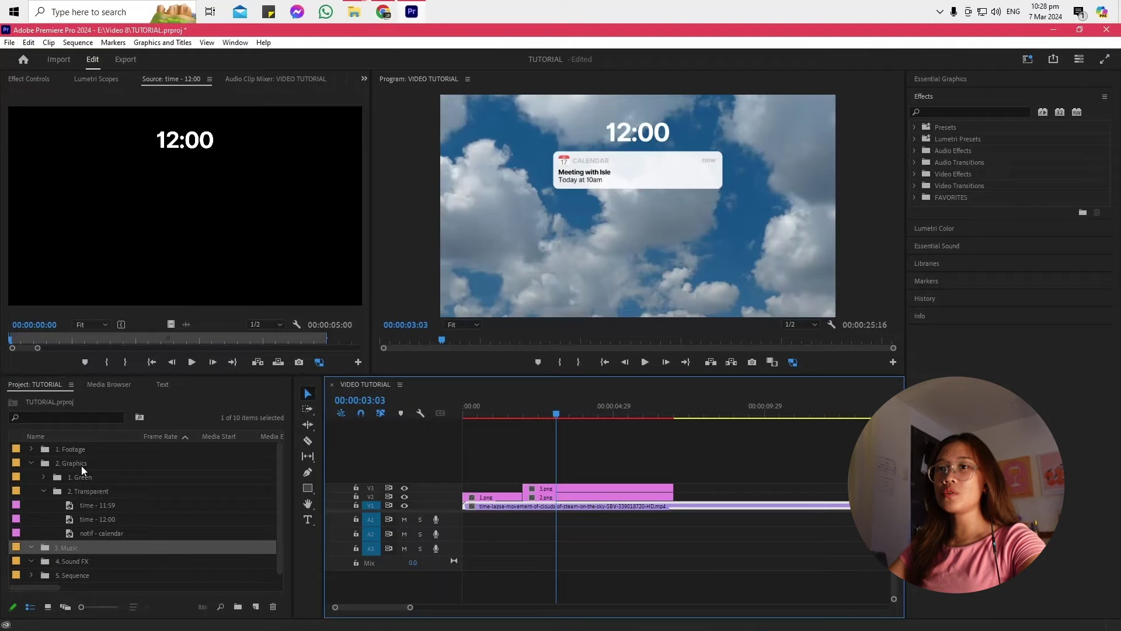
click(31, 463)
click(68, 491)
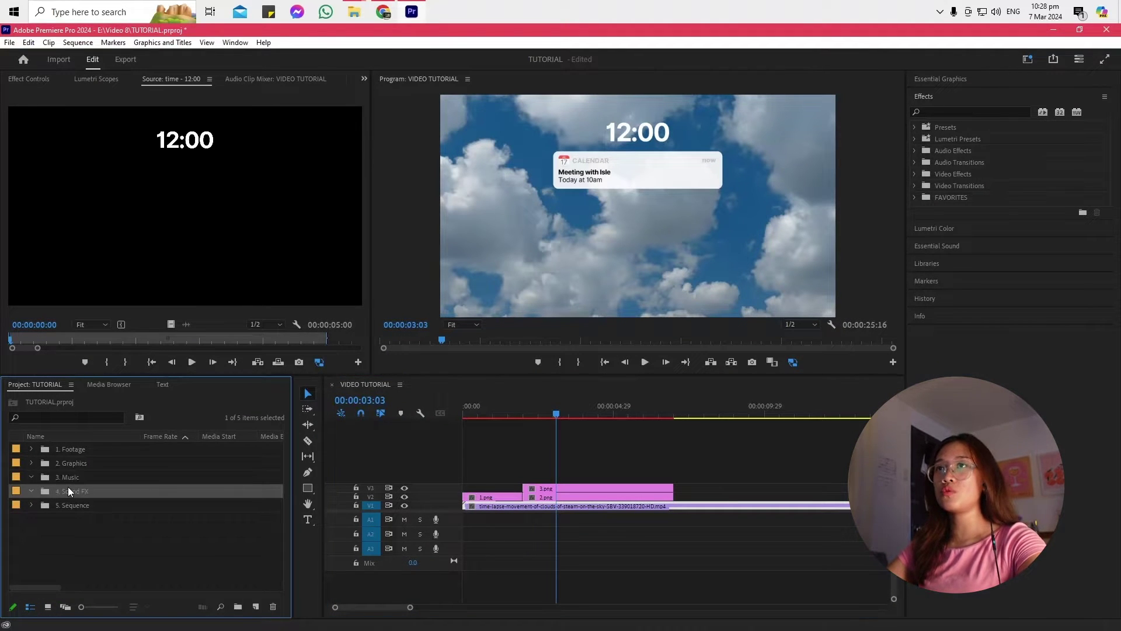
key(ctrl+i)
double_click(170, 178)
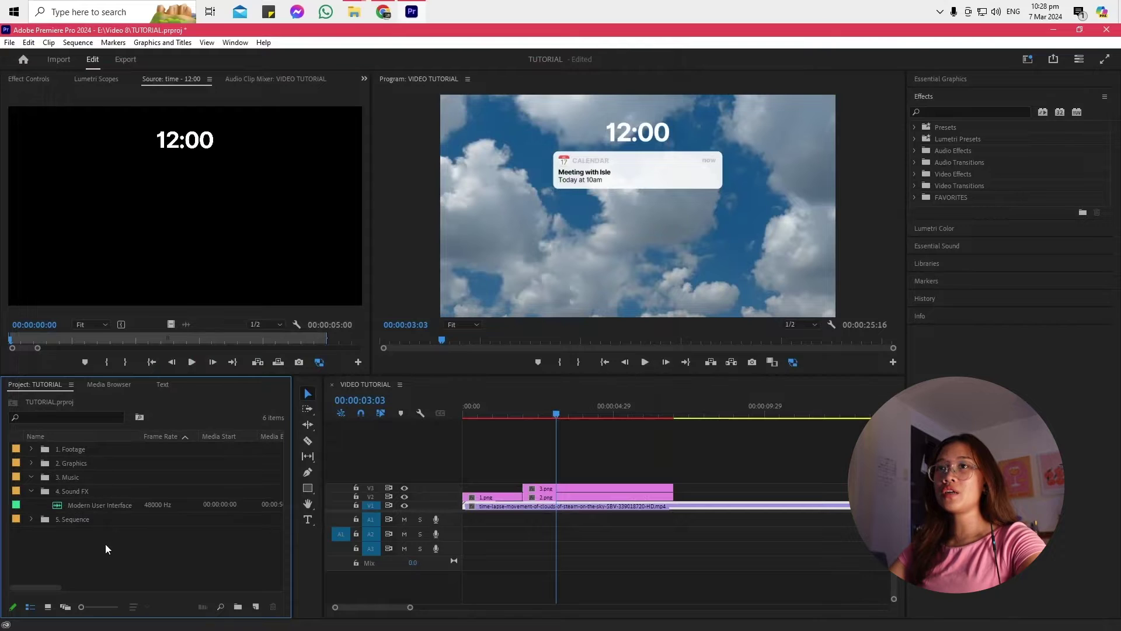
Step: Open the imported WAV in the source monitor and mark a single sound from 00:00:21:00 to 00:00:21:24
double_click(98, 505)
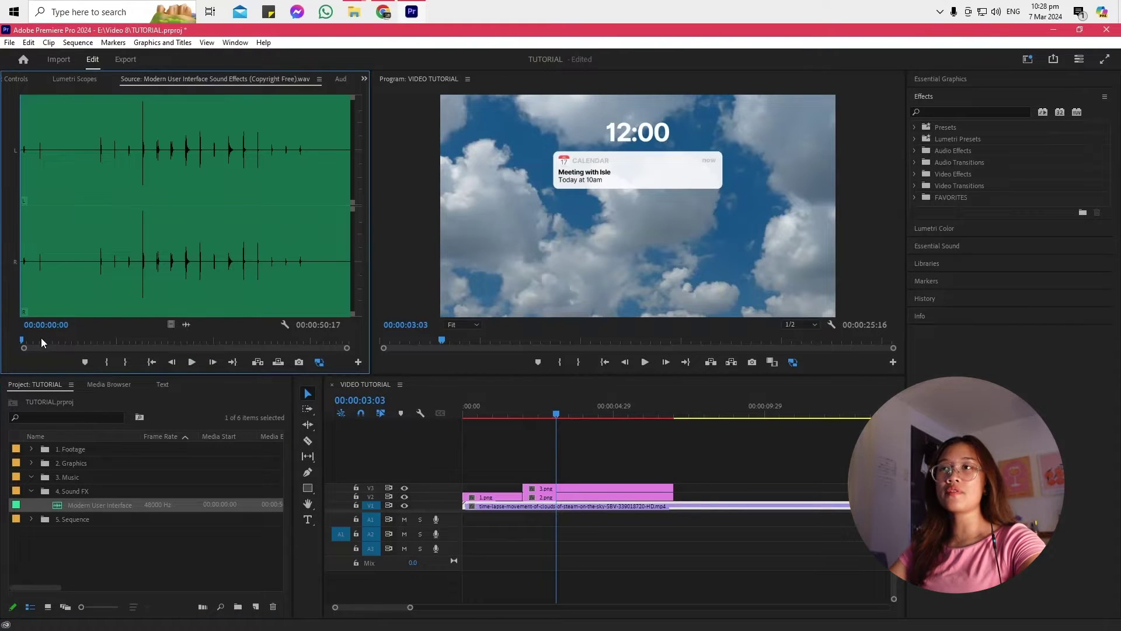
drag(42, 339, 237, 325)
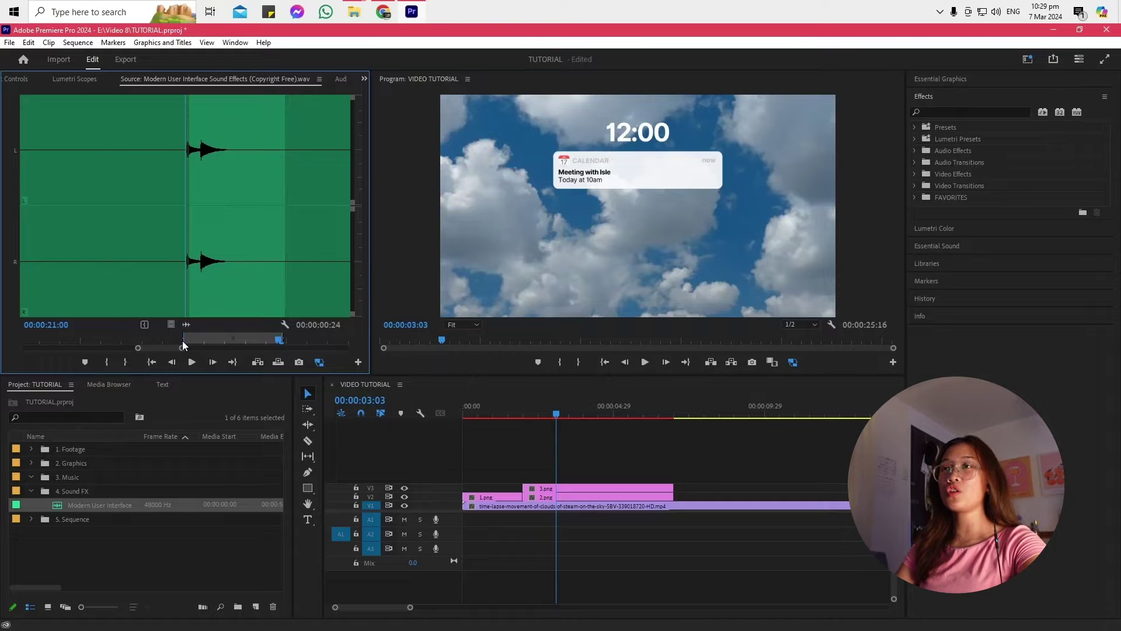
click(183, 345)
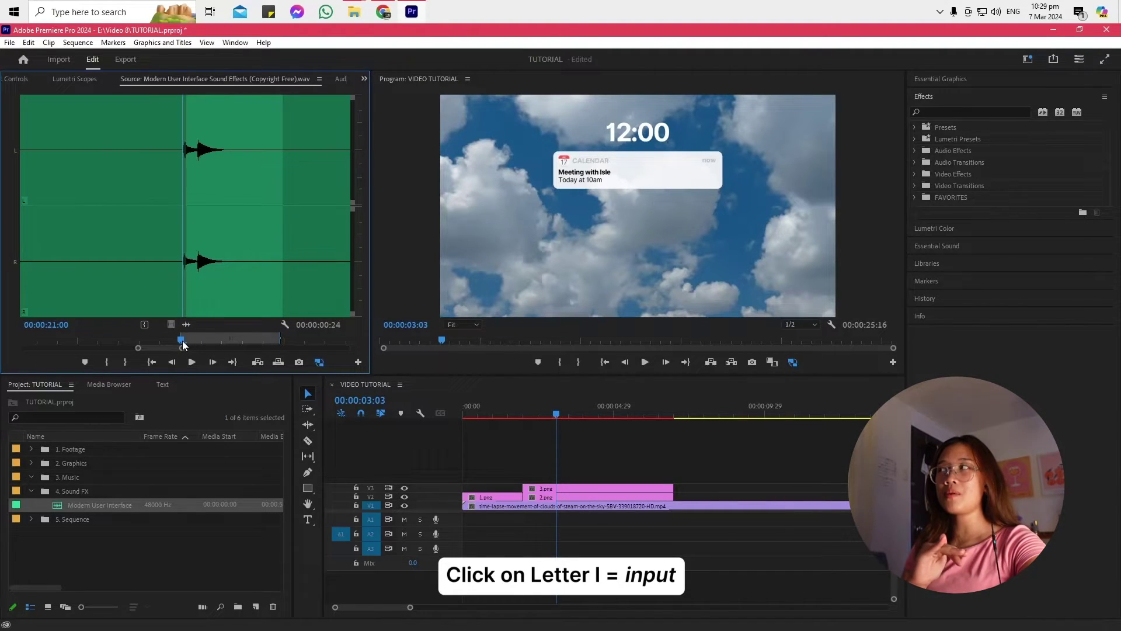
drag(212, 342, 282, 339)
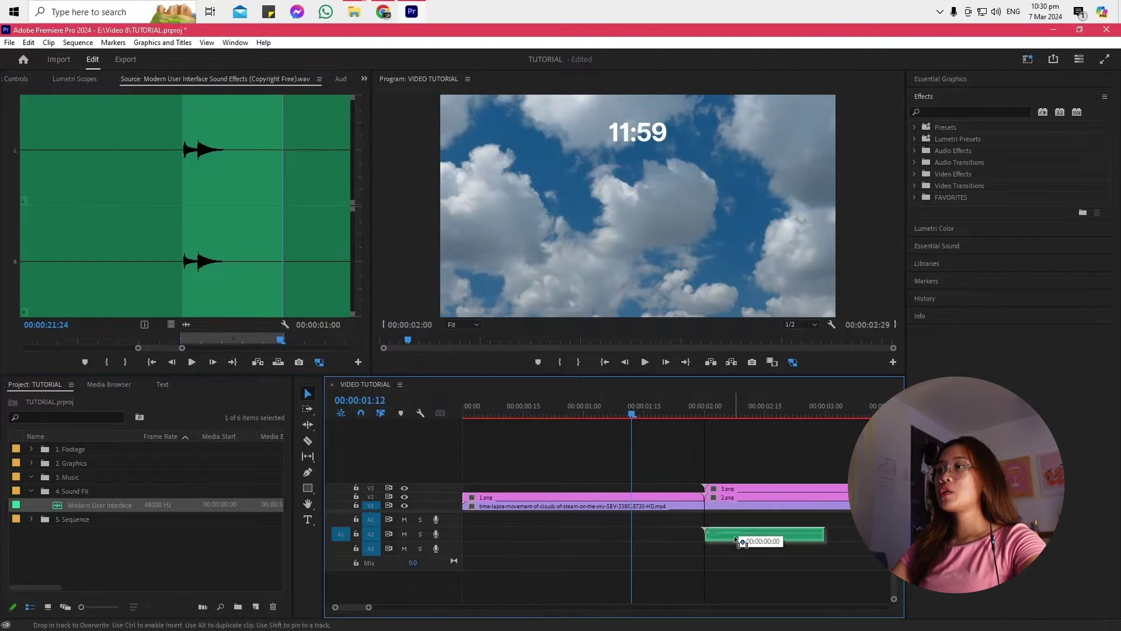
Step: Place the marked sound on audio track A2 at 00:00:02:00 and play the sequence from the start
drag(751, 541, 759, 535)
click(689, 413)
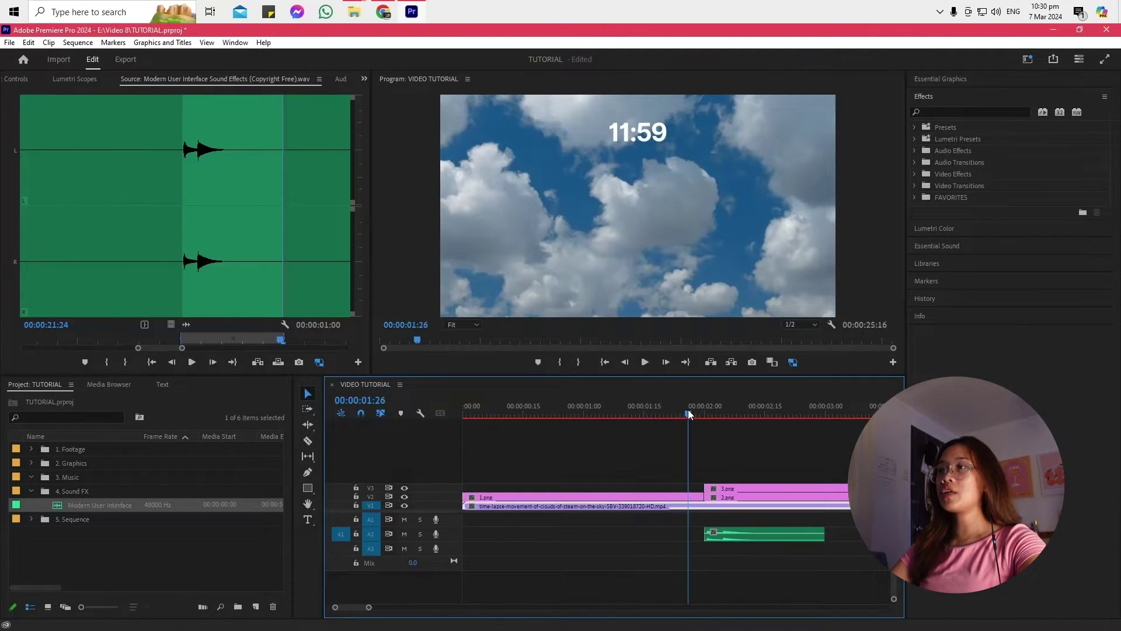
drag(690, 414, 466, 416)
key(minus)
key(minus)
key(space)
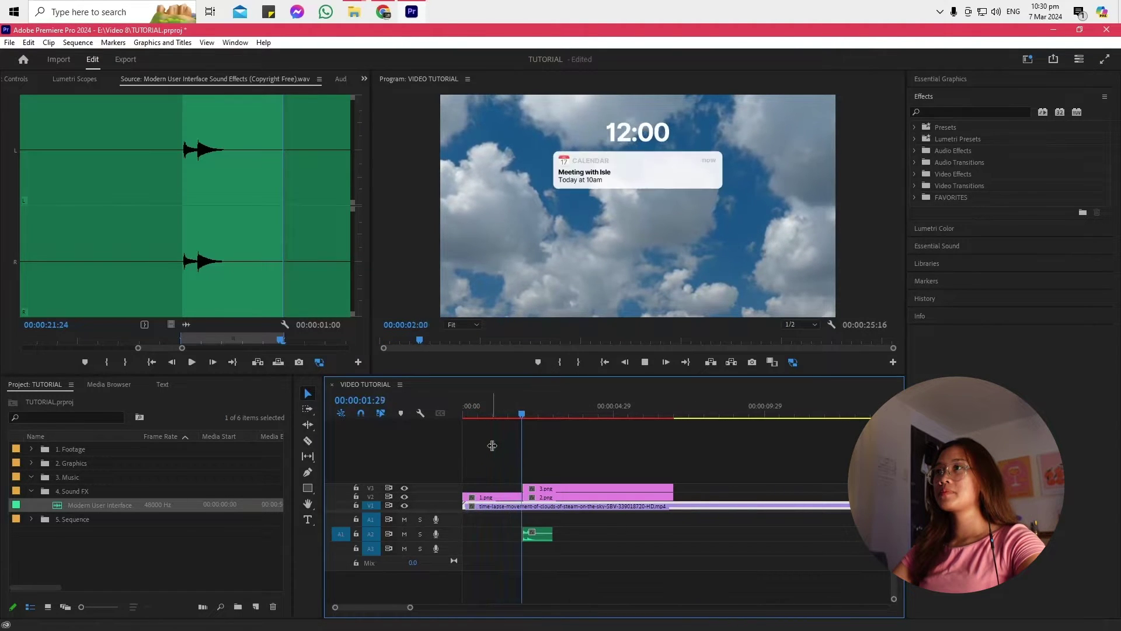
key(equal)
key(space)
Step: Apply a Cross Dissolve from the FAVORITES effects to the start of the calendar notification clip at 00:00:02:00
click(616, 404)
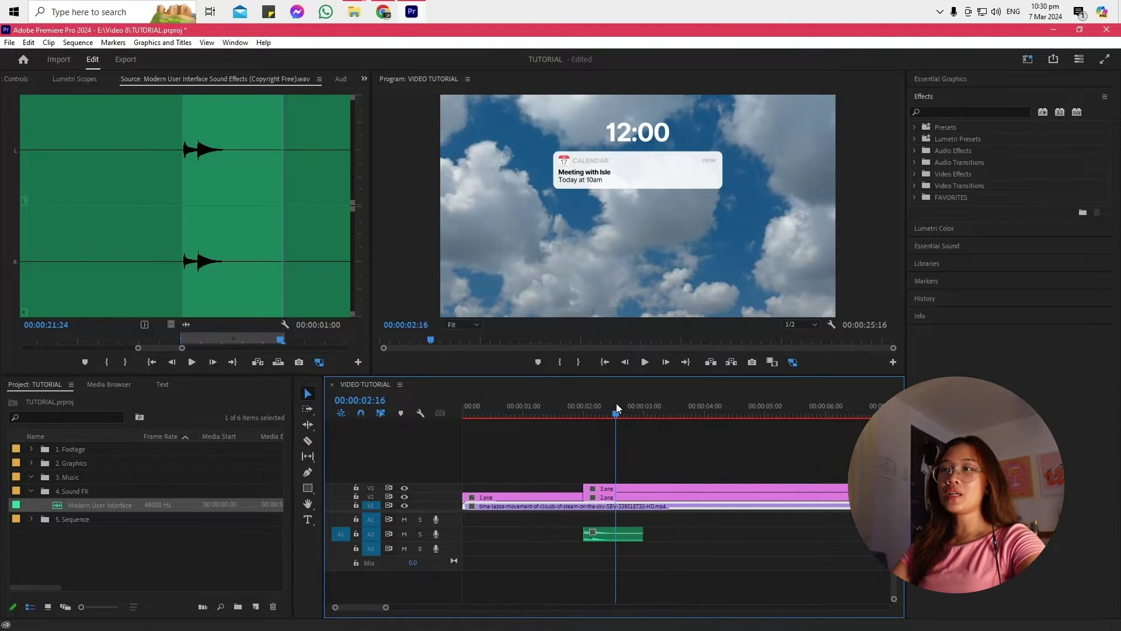
key(Up)
key(equal)
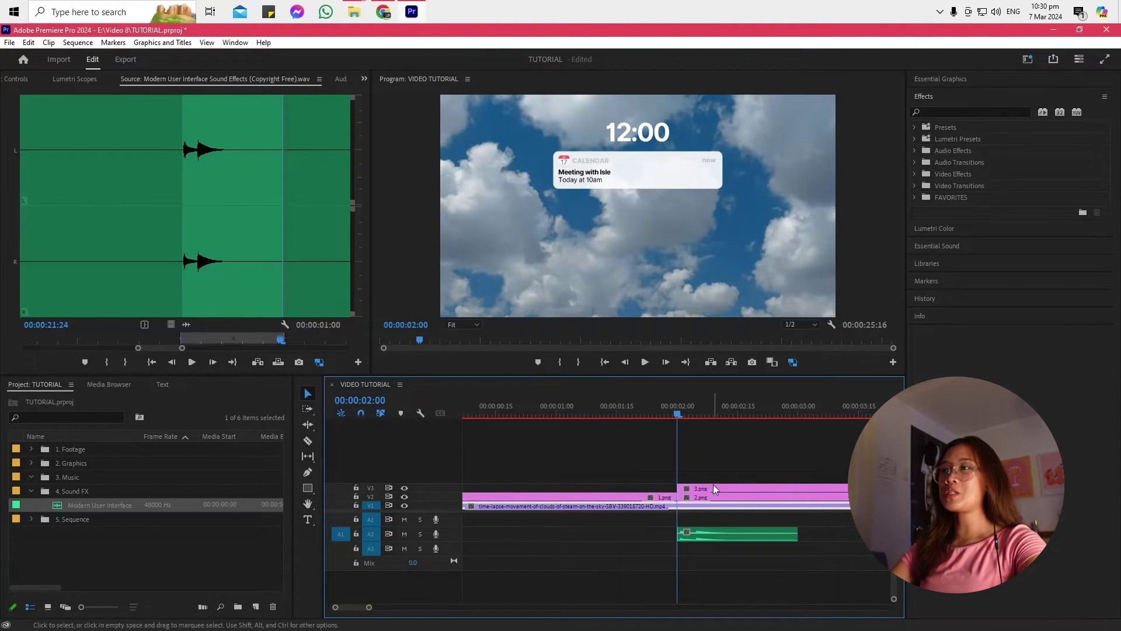
key(equal)
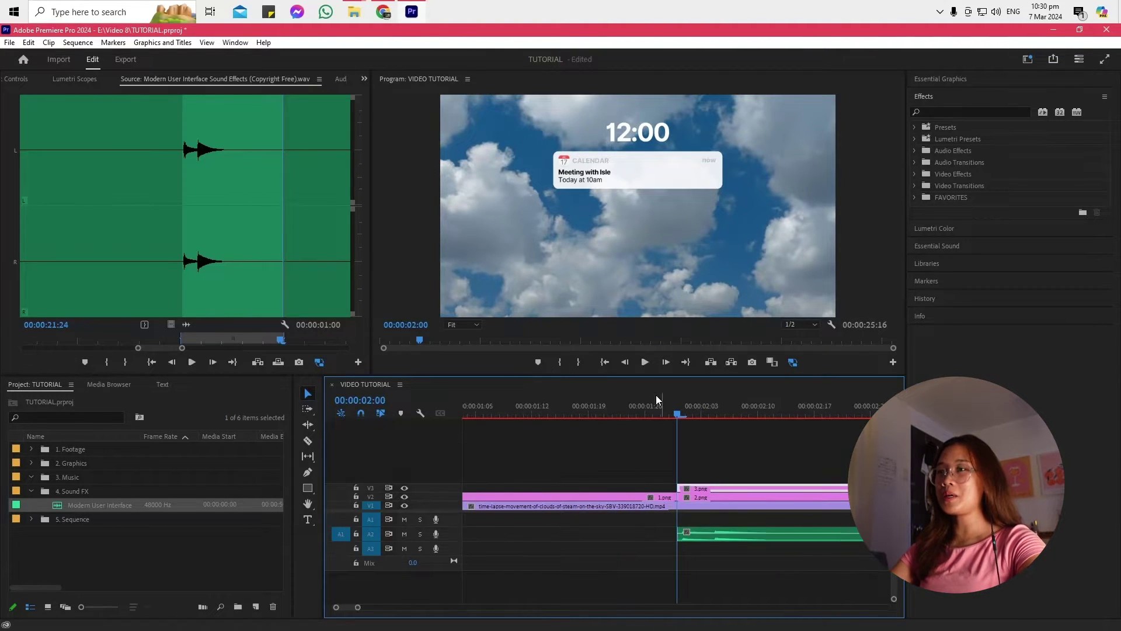
click(26, 80)
click(915, 198)
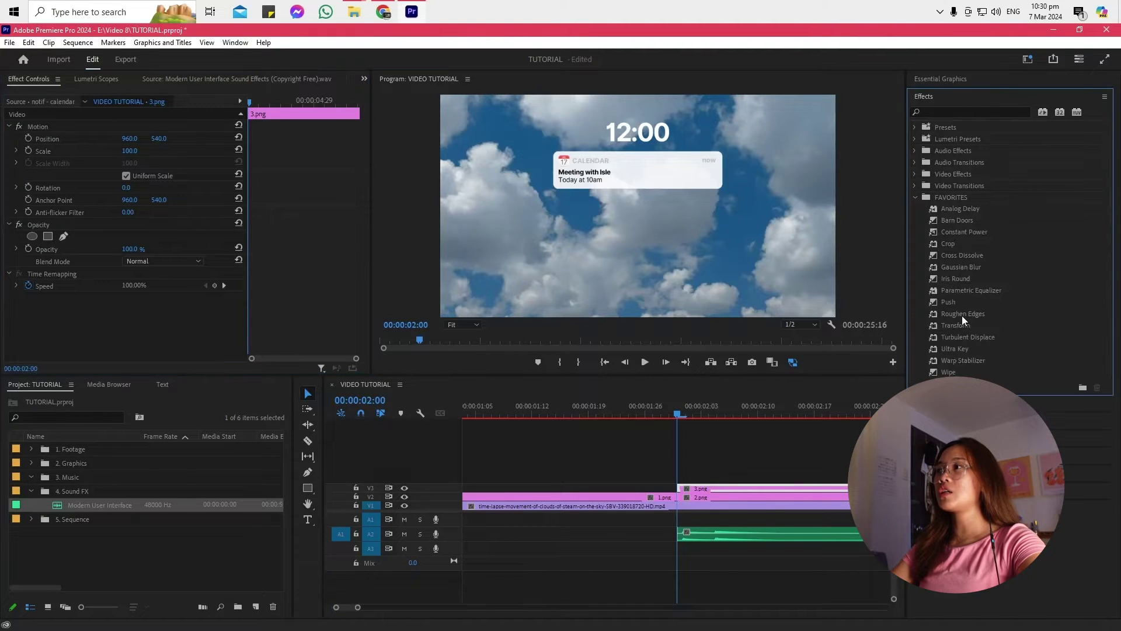
click(947, 302)
drag(962, 255, 691, 489)
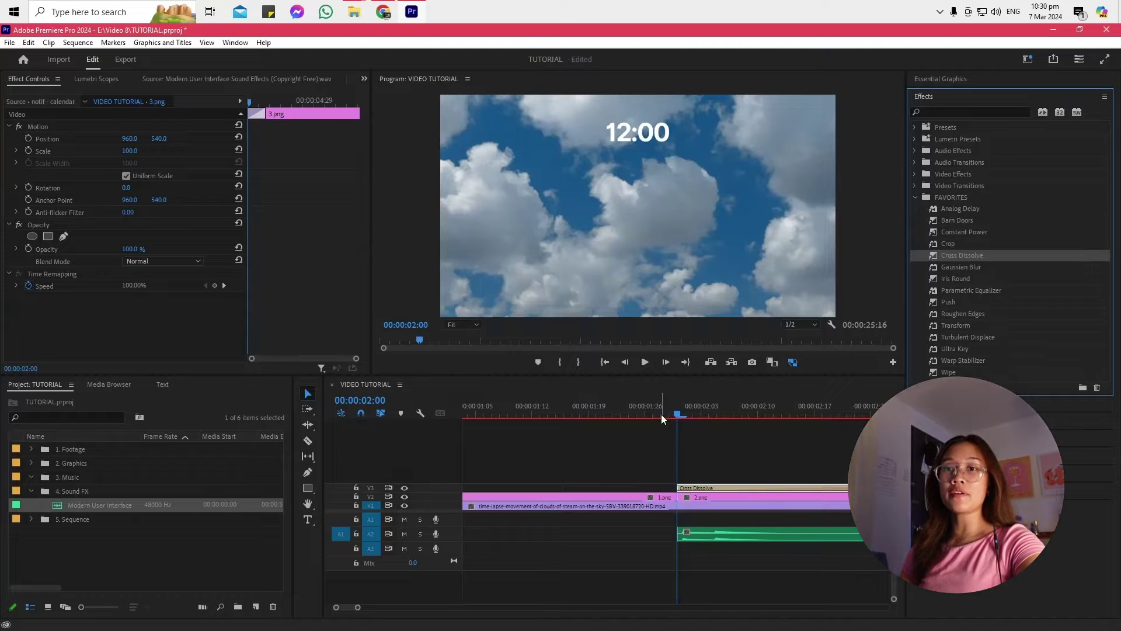
Step: Preview the notification's fade-in and shorten its Cross Dissolve to about 10 frames
key(space)
key(space)
key(minus)
drag(777, 489, 715, 488)
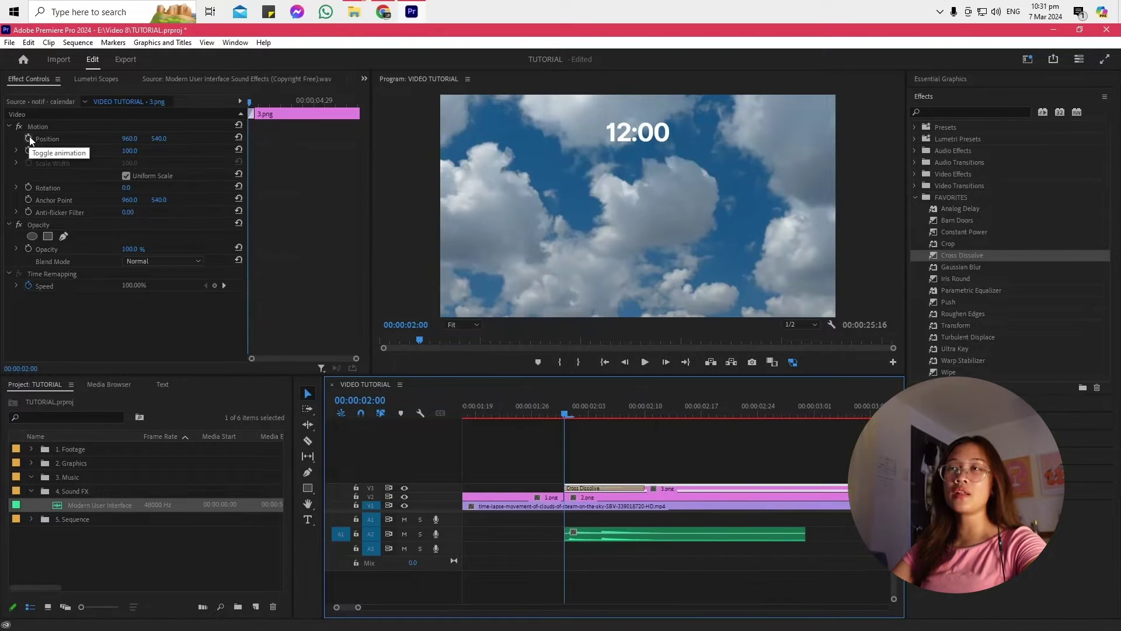
Step: Turn on Position keyframing for the notification clip at 00:00:02:00 and expand the audio tracks to reveal the sound's waveform
click(28, 138)
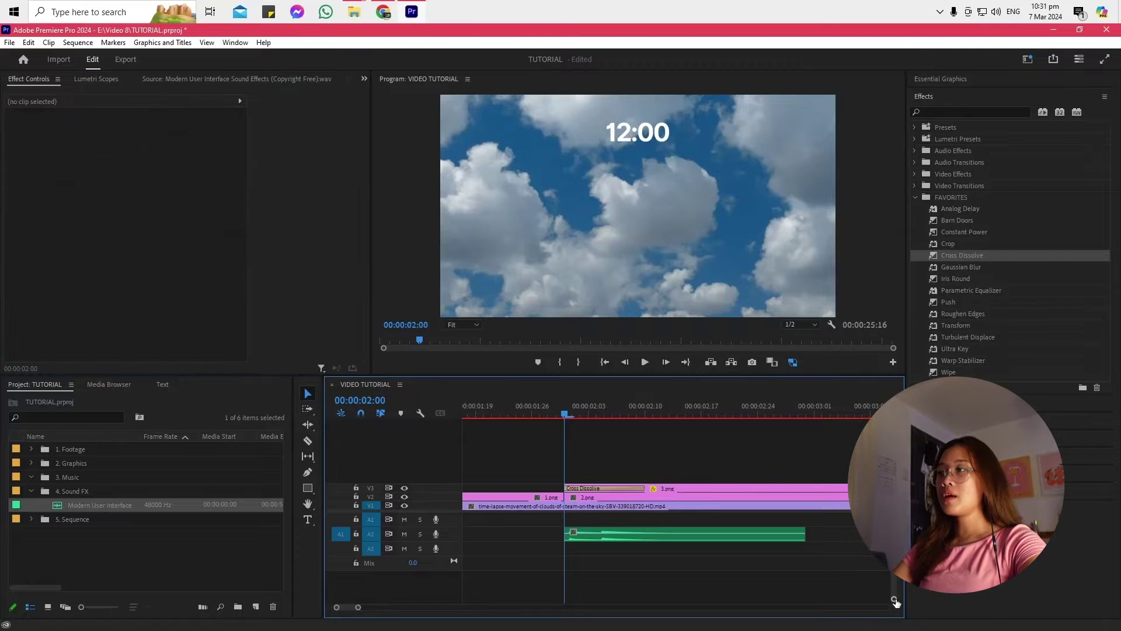
drag(893, 599, 894, 592)
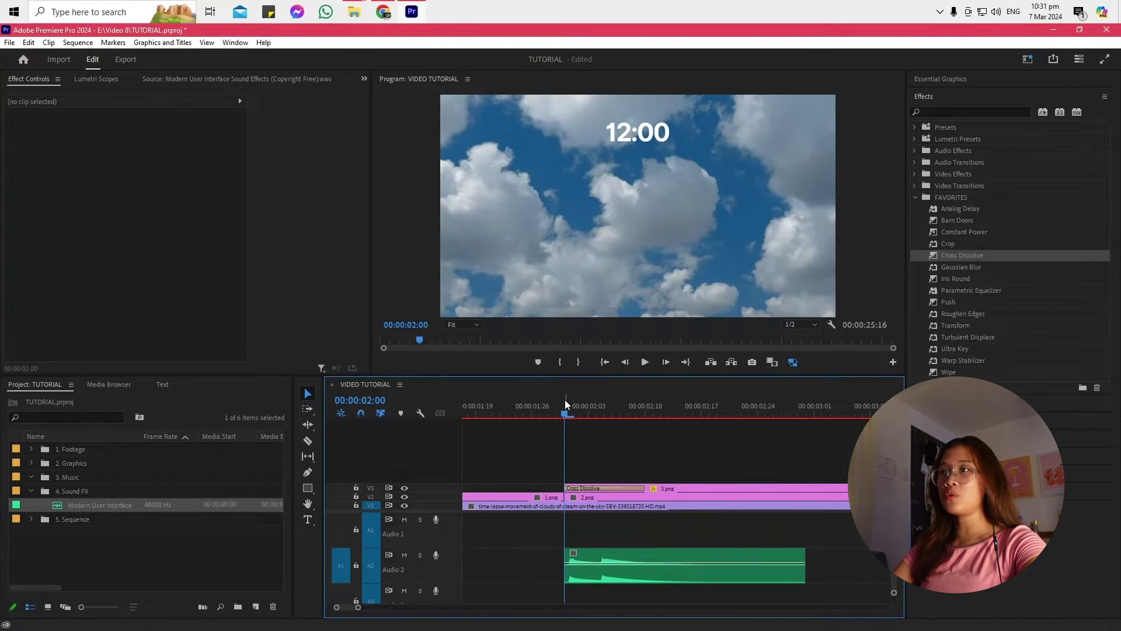
drag(568, 409, 603, 423)
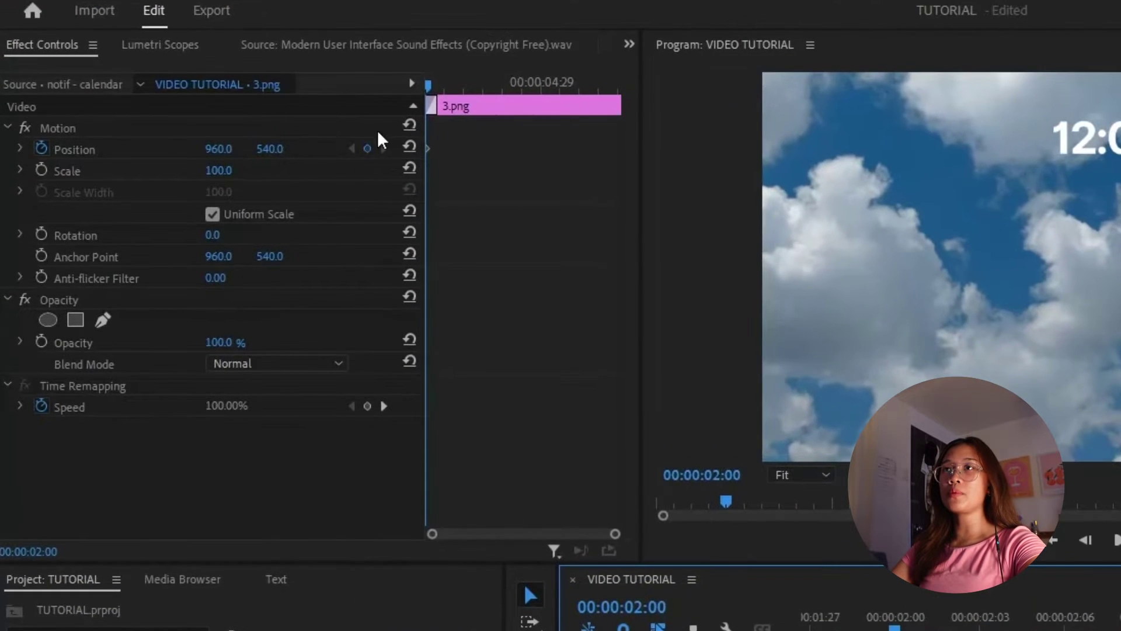
Step: Add Position keyframes to the calendar notification clip at 00:00:02:10 and 00:00:02:05
click(1119, 613)
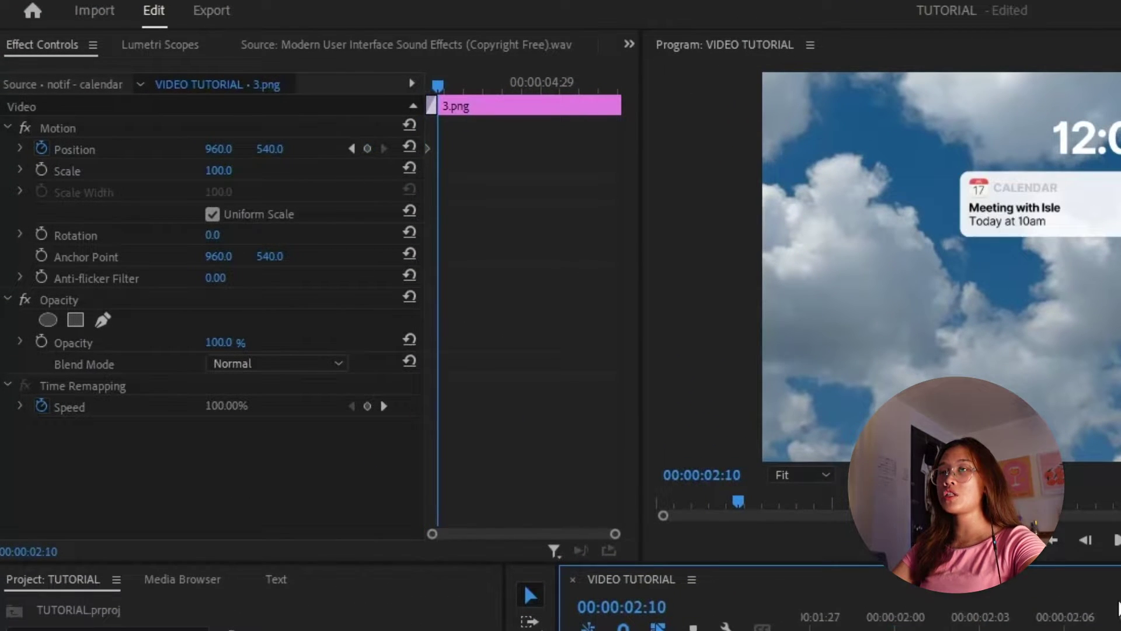
click(366, 149)
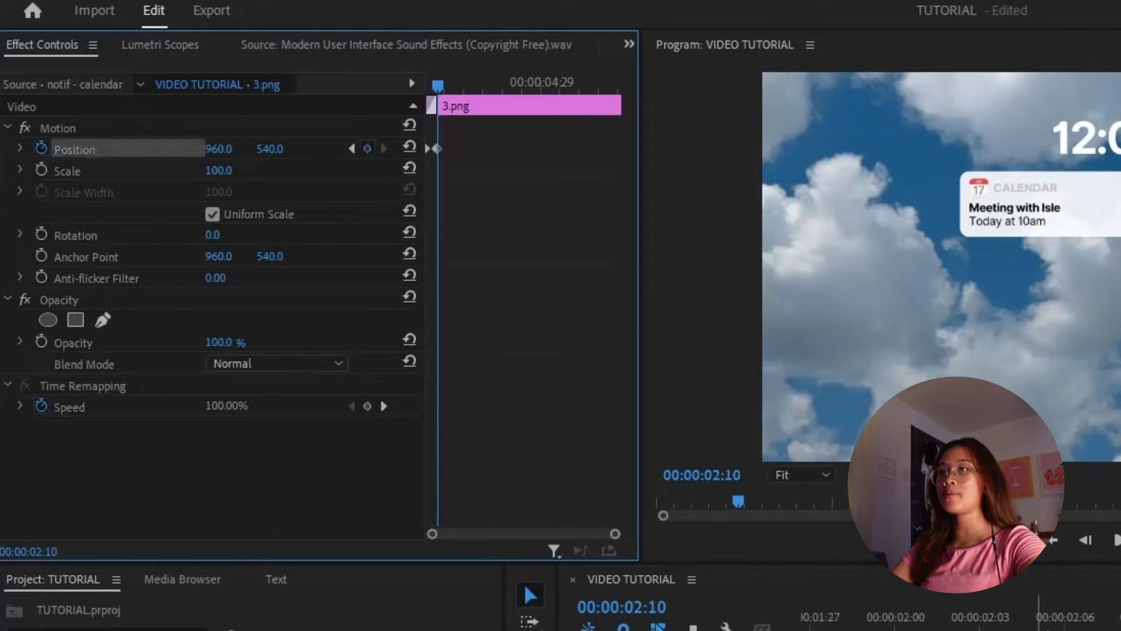
key(shift+Left)
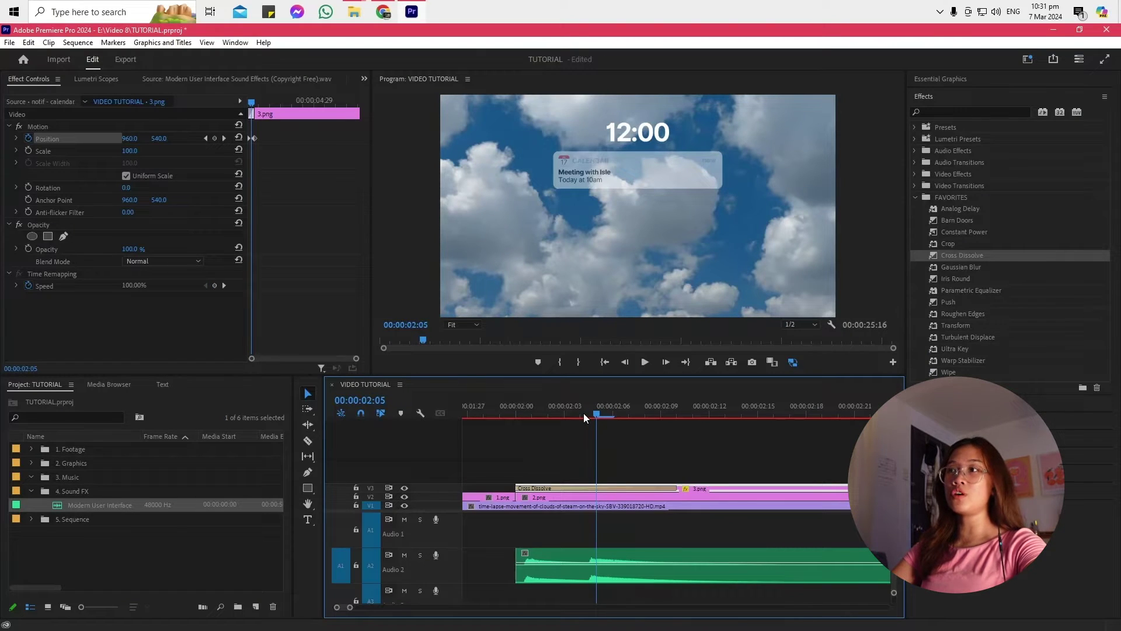
click(215, 139)
drag(532, 414, 679, 419)
click(701, 489)
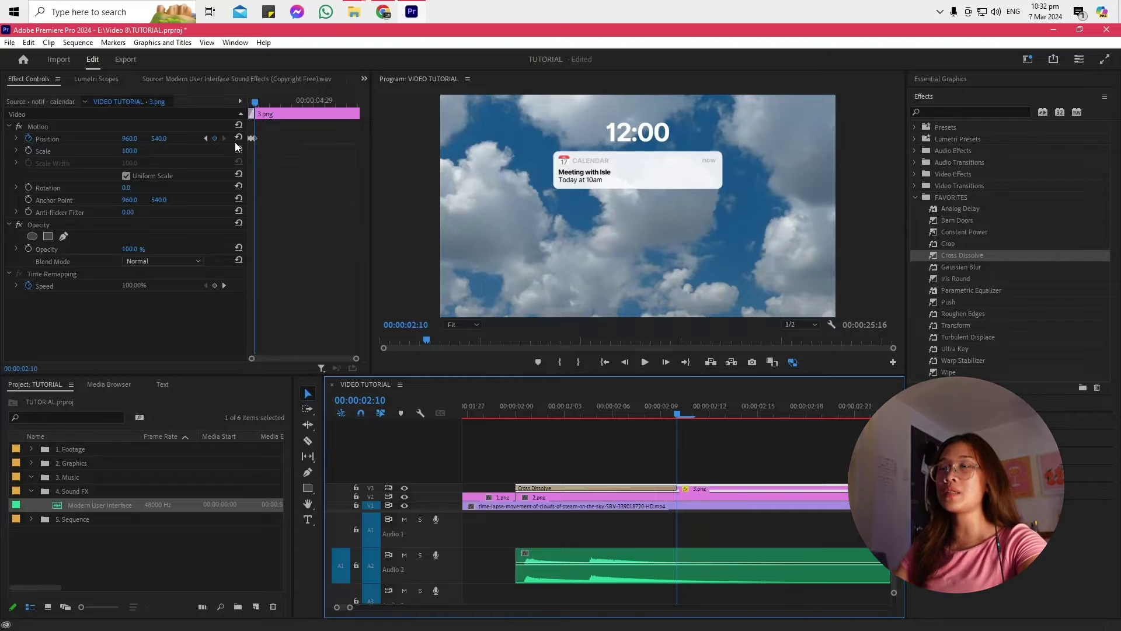
Step: Set the notification's vertical position to 300 at the 00:00:02:00 keyframe and adjust it at the 00:00:02:05 keyframe
click(206, 139)
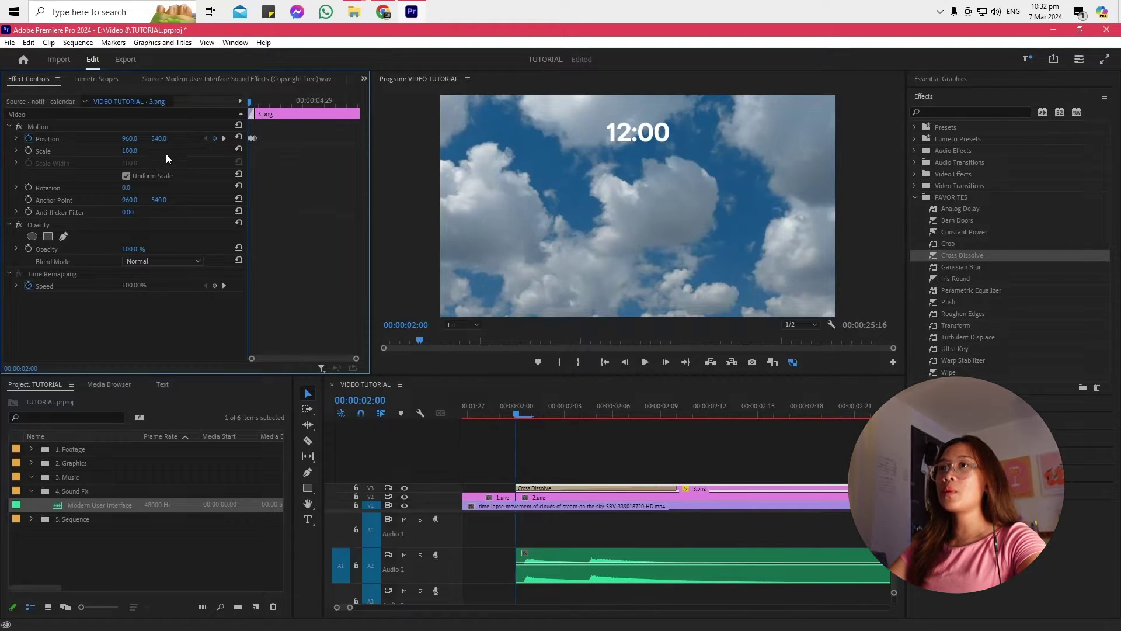
click(161, 138)
text(300)
key(Return)
click(225, 138)
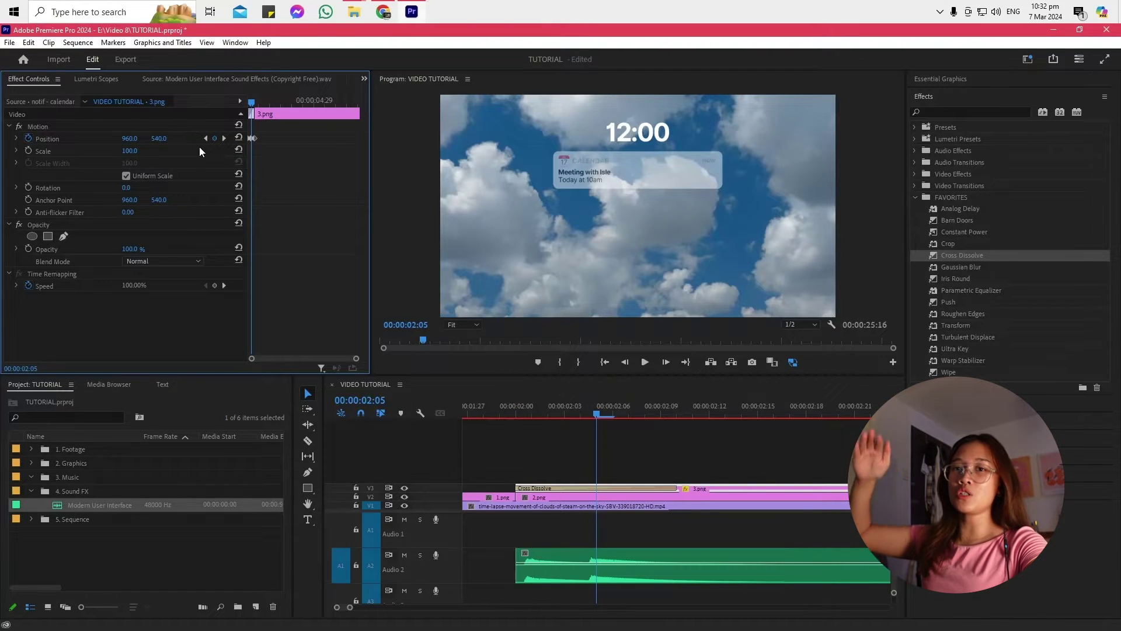
drag(158, 139, 237, 149)
click(206, 139)
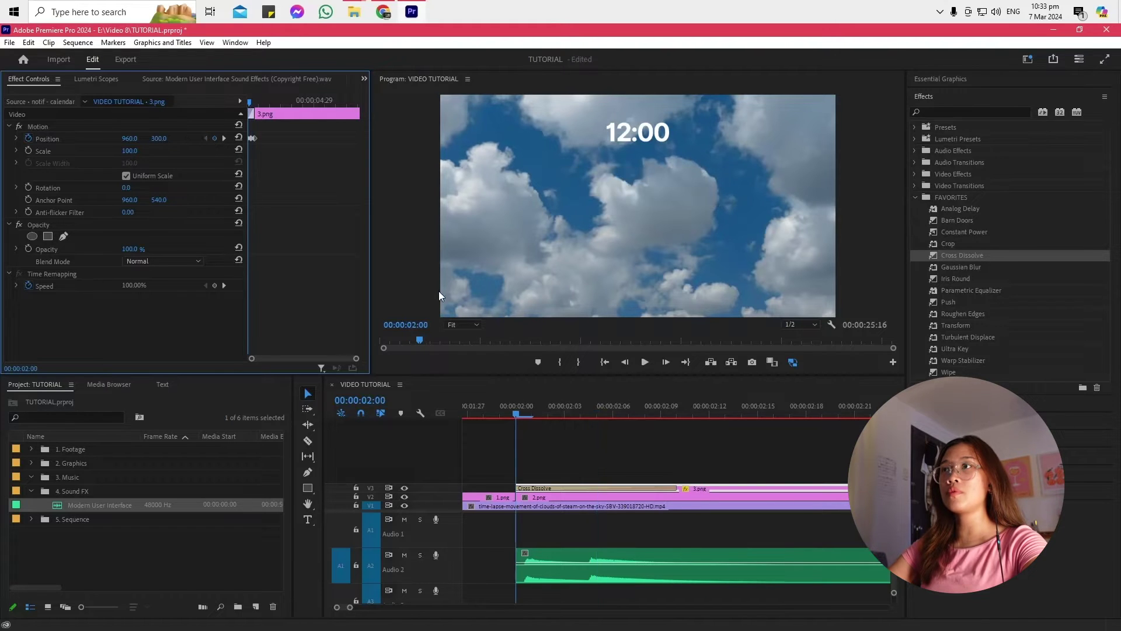
Step: Play the notification's slide-down animation from 00:00:02:00 to check its movement and sound timing
key(space)
click(516, 411)
key(minus)
key(minus)
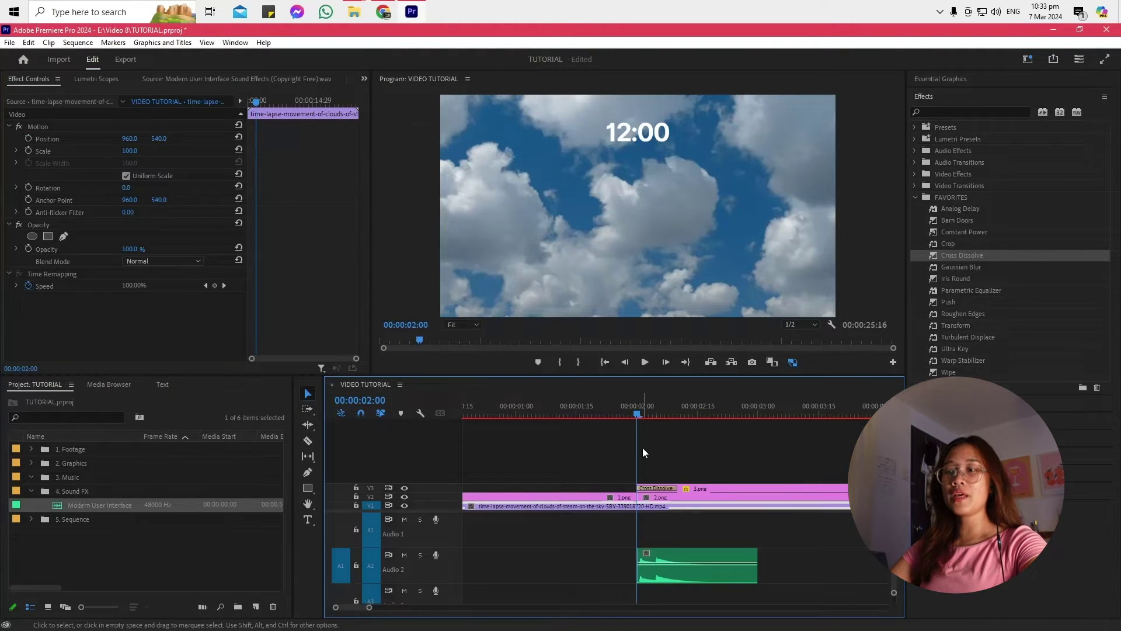
click(661, 444)
key(equal)
key(space)
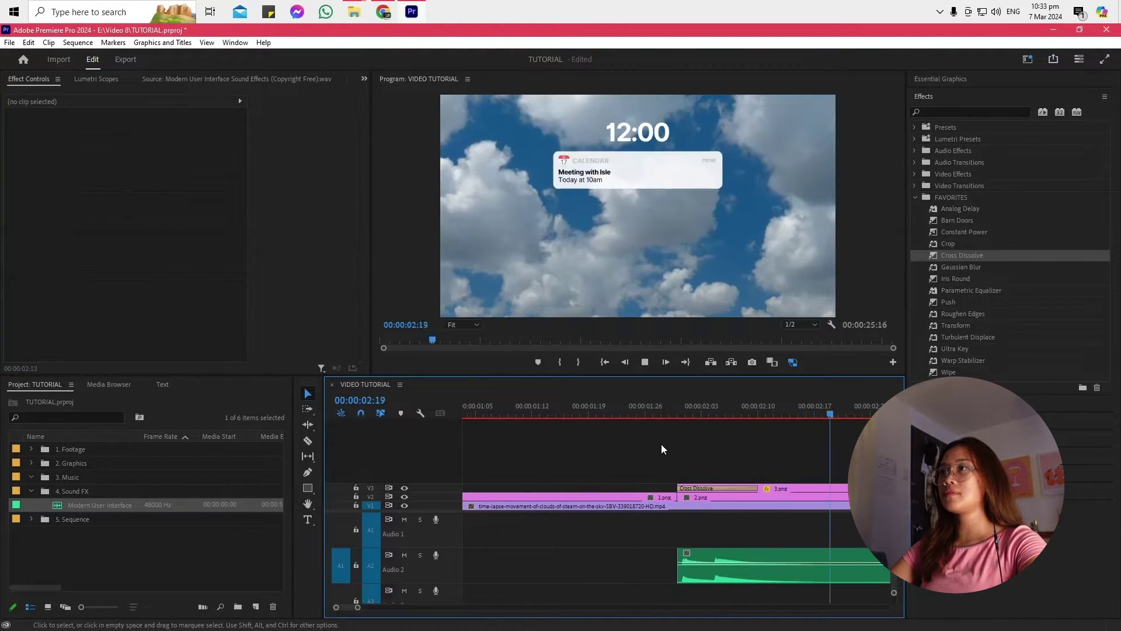
click(684, 412)
key(equal)
click(665, 413)
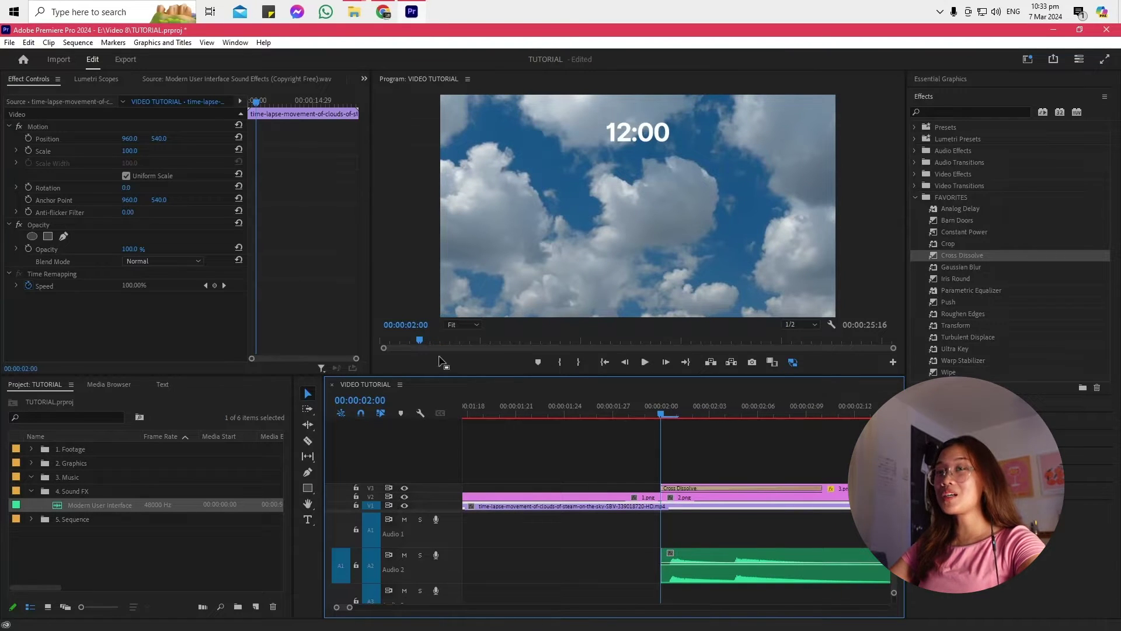
Step: Apply Ease Out temporal interpolation to the notification clip's first Position keyframe
click(271, 222)
click(841, 488)
click(258, 151)
key(equal)
key(equal)
key(equal)
right_click(248, 137)
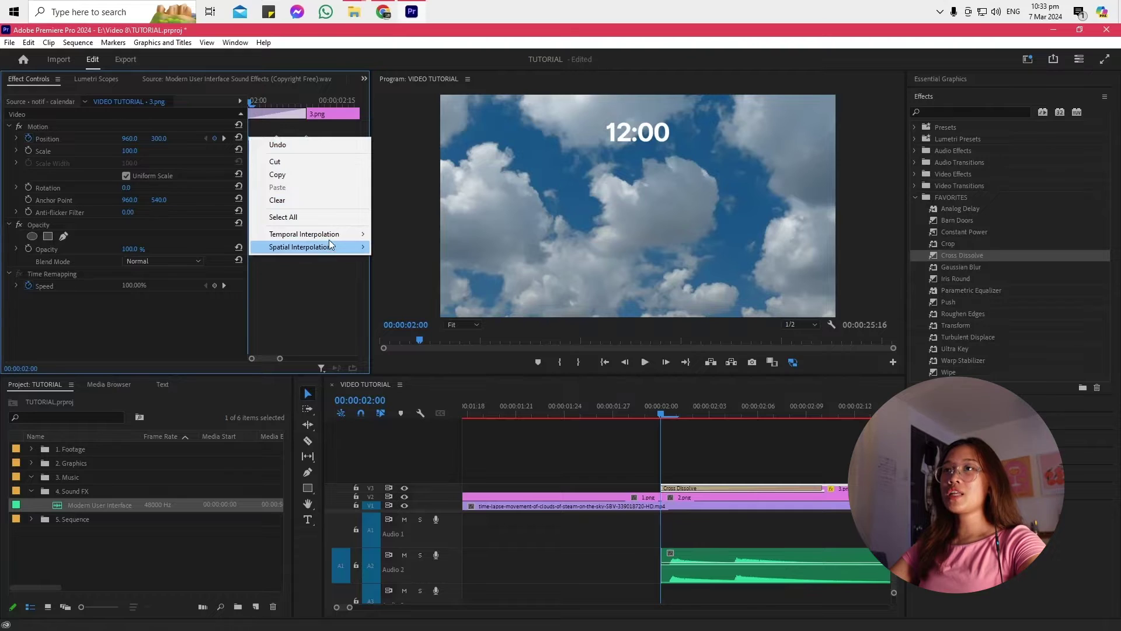
mouse_move(338, 234)
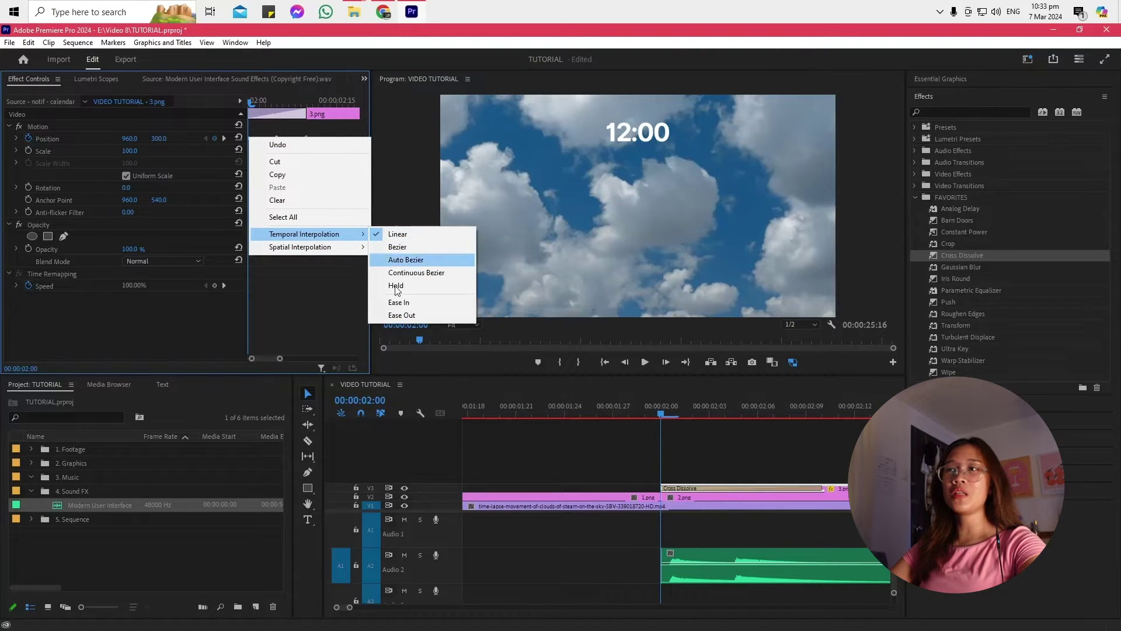
click(394, 316)
Step: Apply Ease In temporal interpolation to the middle Position keyframe and Ease Out to the last one
right_click(281, 137)
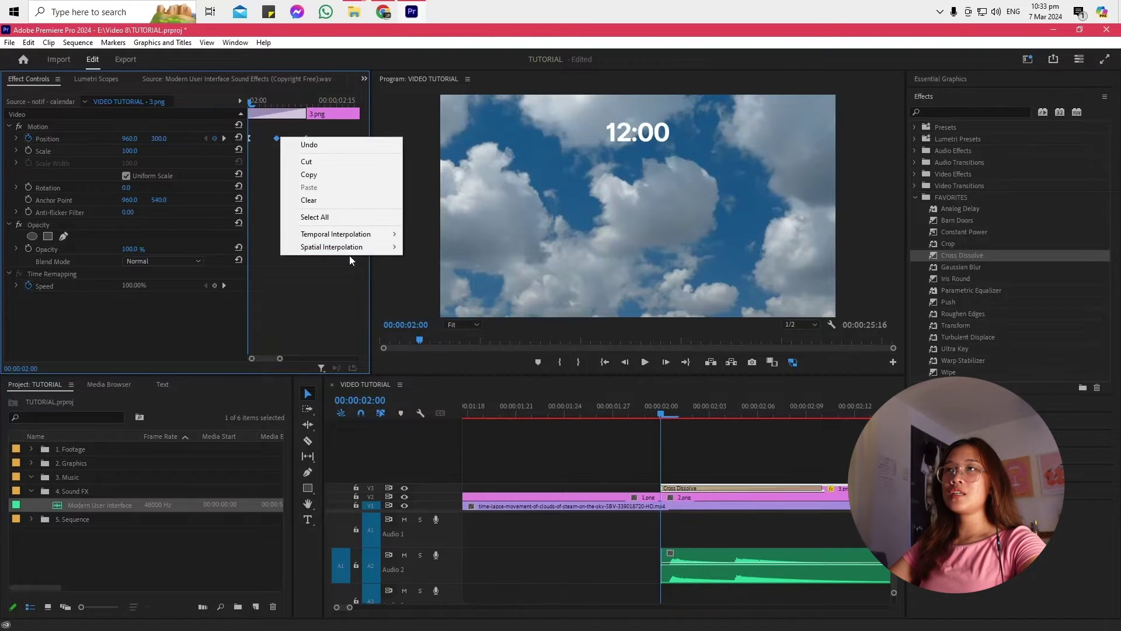
mouse_move(374, 234)
click(441, 302)
right_click(306, 138)
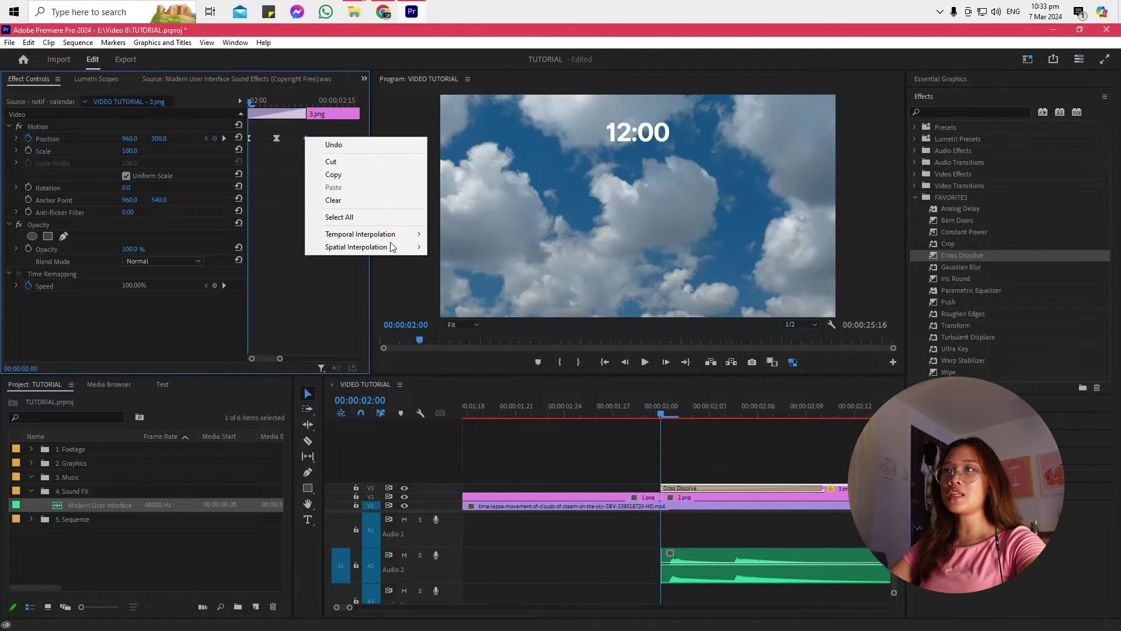
mouse_move(412, 238)
click(457, 315)
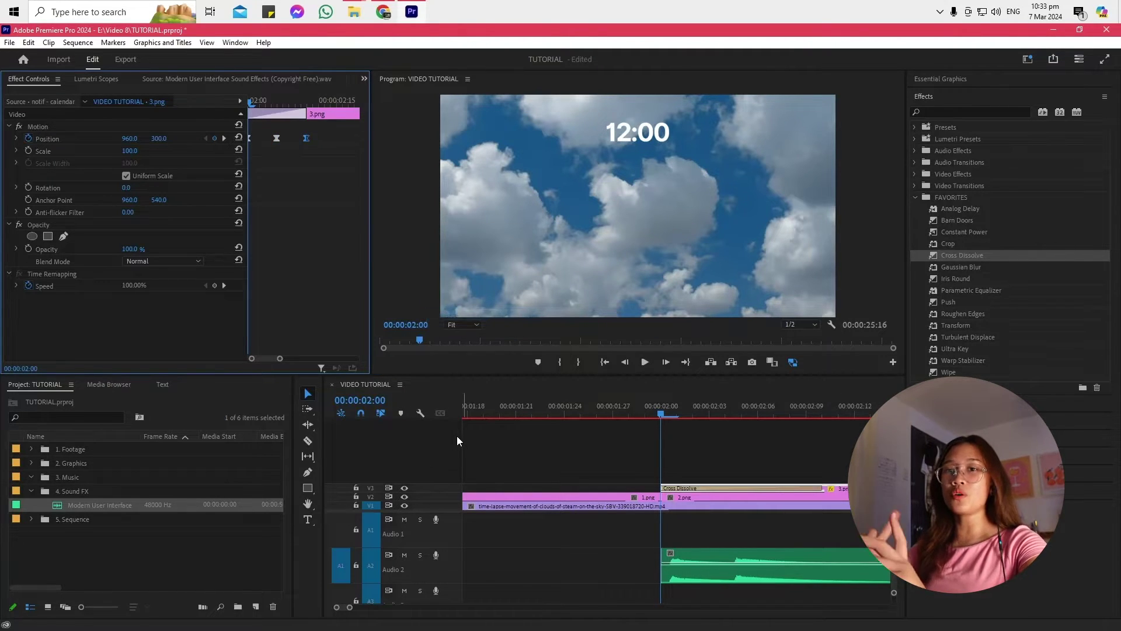
Step: Play the sequence from 00:00:02:00 to review the eased notification movement
click(546, 475)
key(minus)
key(minus)
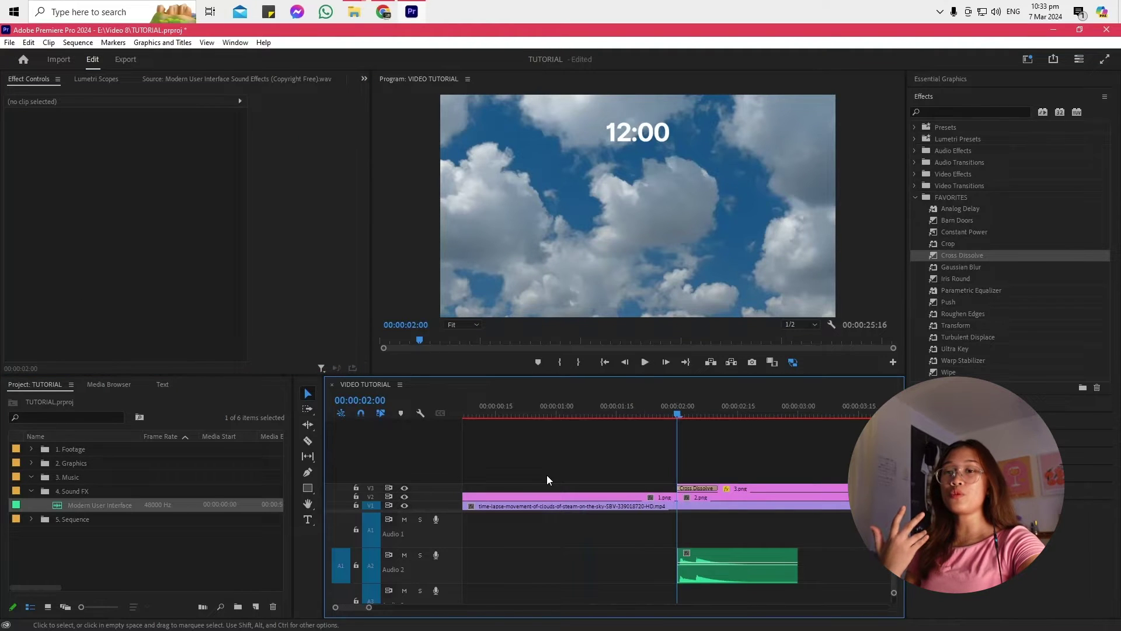
key(space)
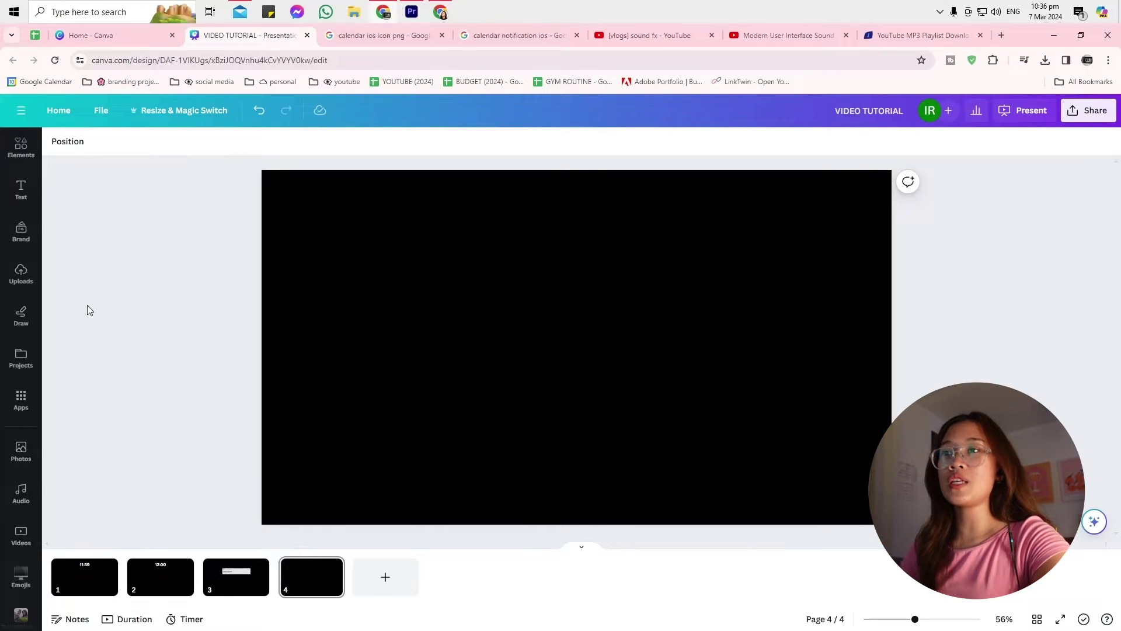
Step: In the Canva design, remove the blank page 4 and duplicate the calendar notification page 3
click(236, 575)
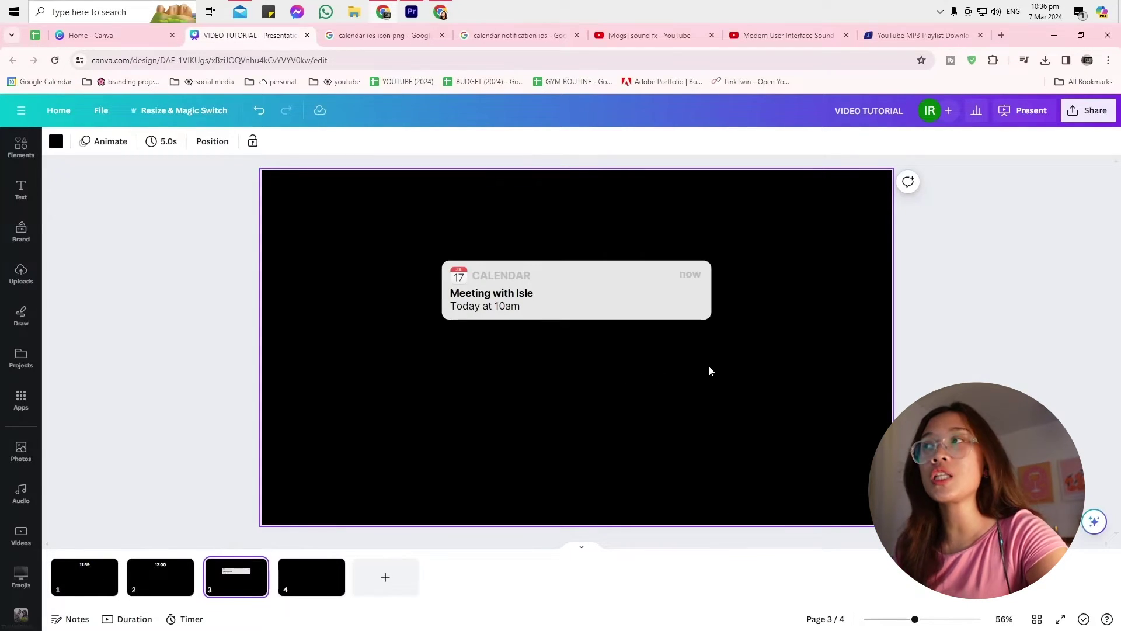
drag(703, 364, 391, 254)
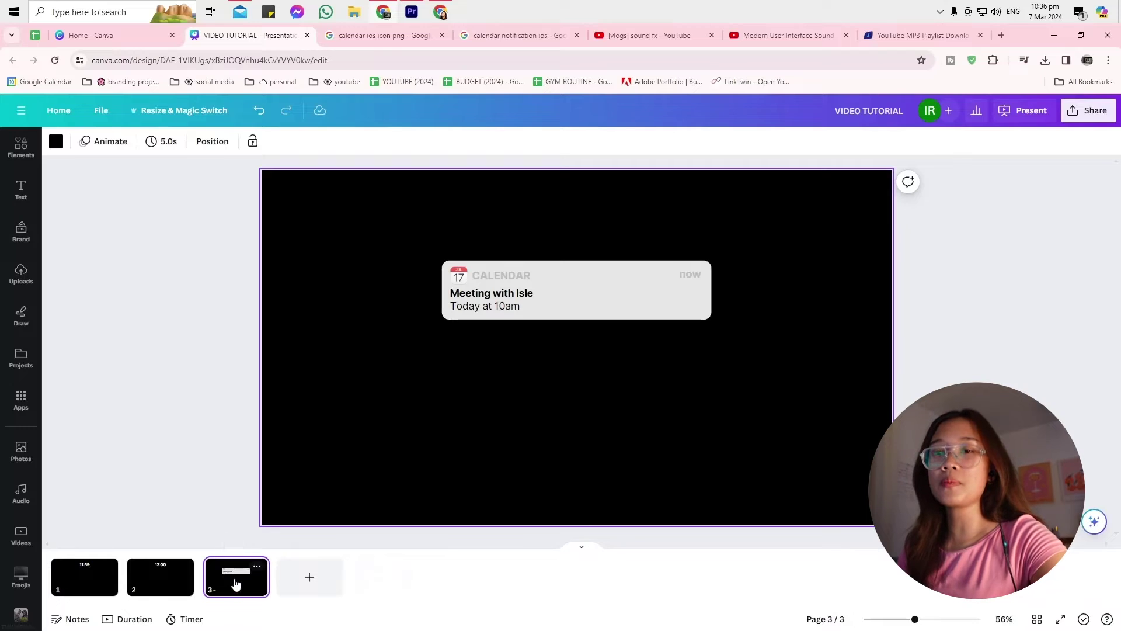
right_click(234, 578)
click(310, 395)
Step: Shrink the notification group on page 4 and place it in the page's upper-right corner
drag(763, 455, 279, 262)
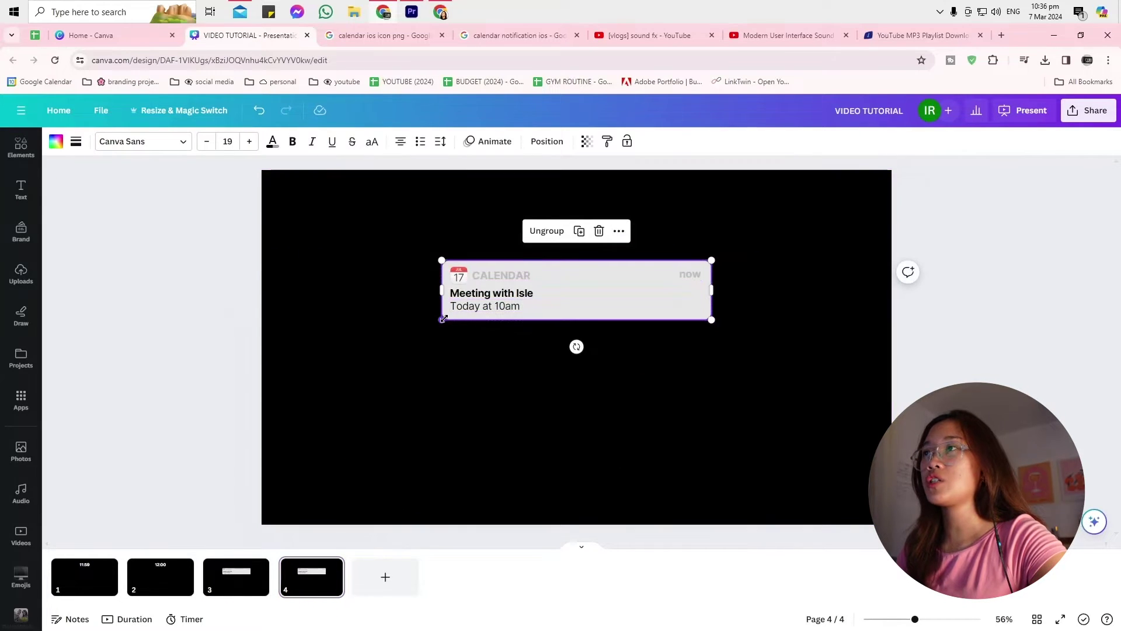
drag(444, 319, 517, 300)
drag(583, 276, 752, 222)
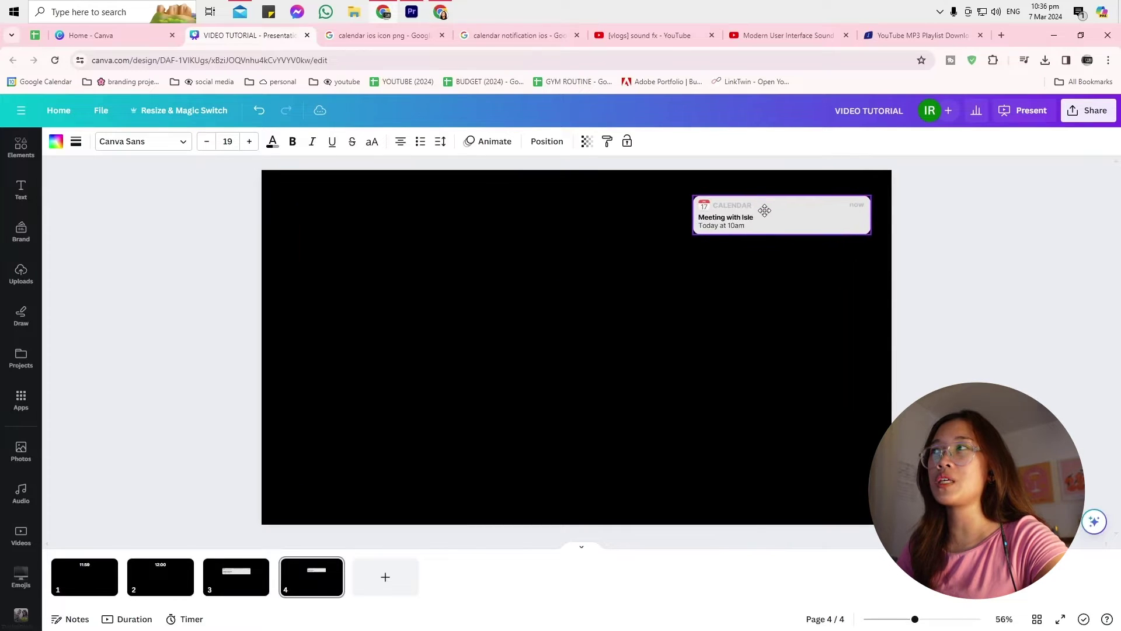
drag(765, 210, 771, 201)
click(938, 216)
click(750, 207)
click(895, 255)
Step: Change the notification's CALENDAR header text to NOTES
click(934, 619)
double_click(771, 222)
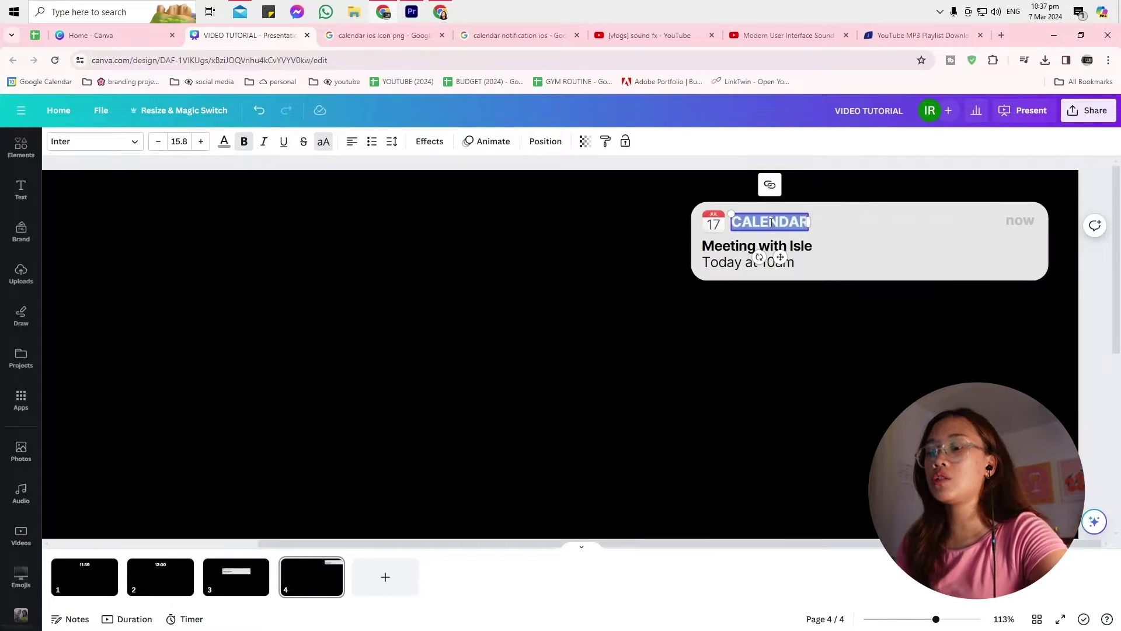
text(NOTES)
click(376, 226)
Step: Search Google Images for "notes app ios png" and save the Wikipedia icon as Apple_Notes_(iOS).png in Downloads
click(380, 35)
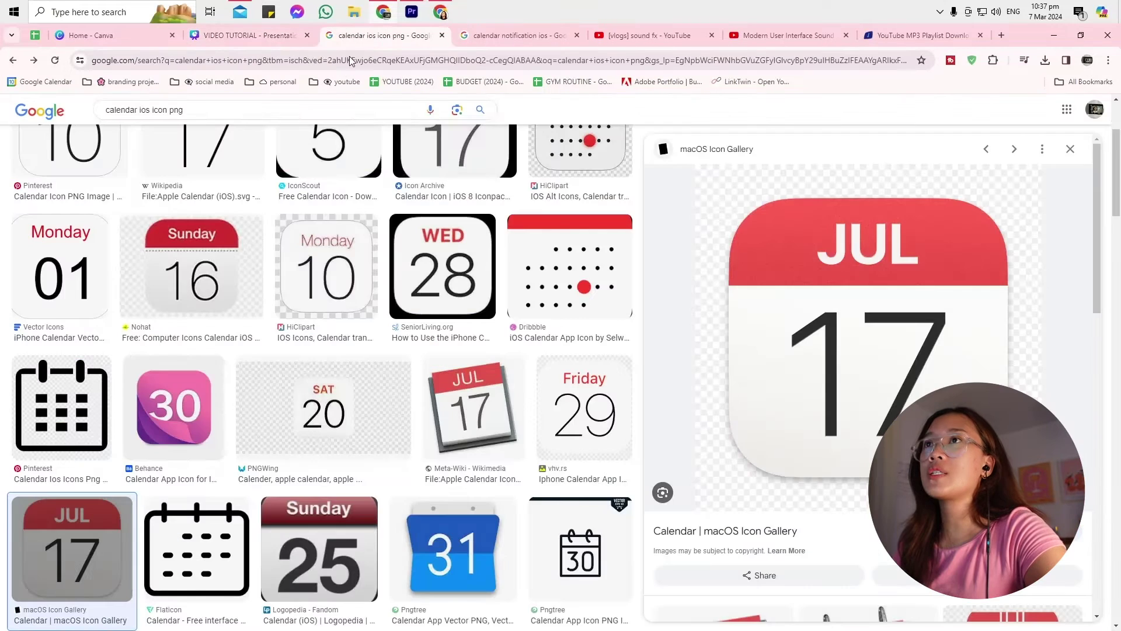
click(125, 110)
text(n)
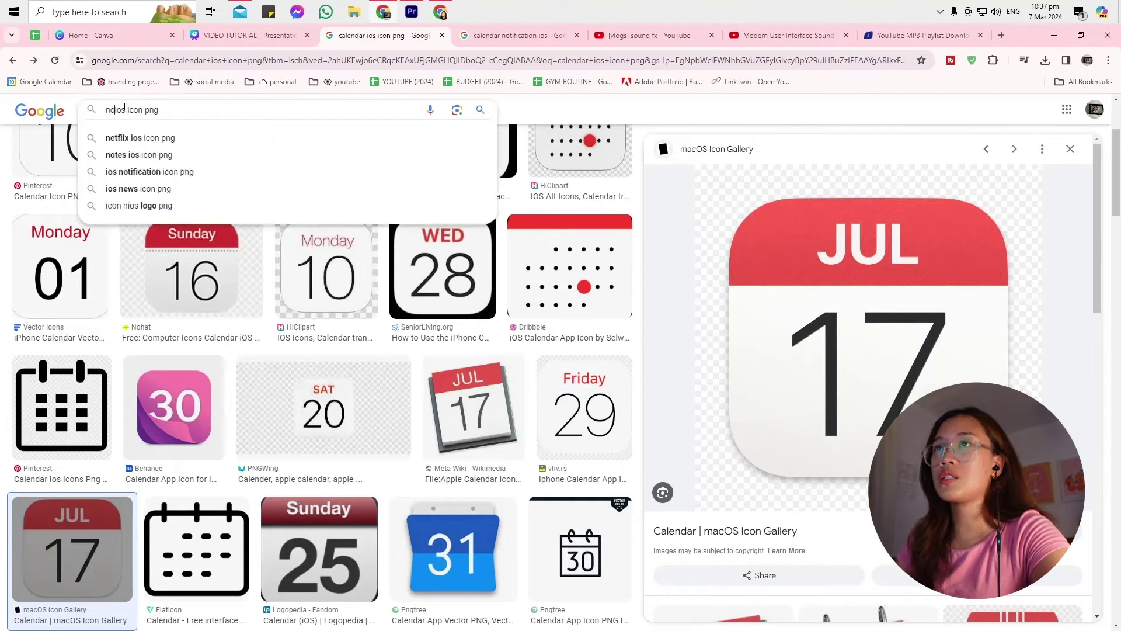
key(ctrl+a)
text(notes app ios png)
key(Return)
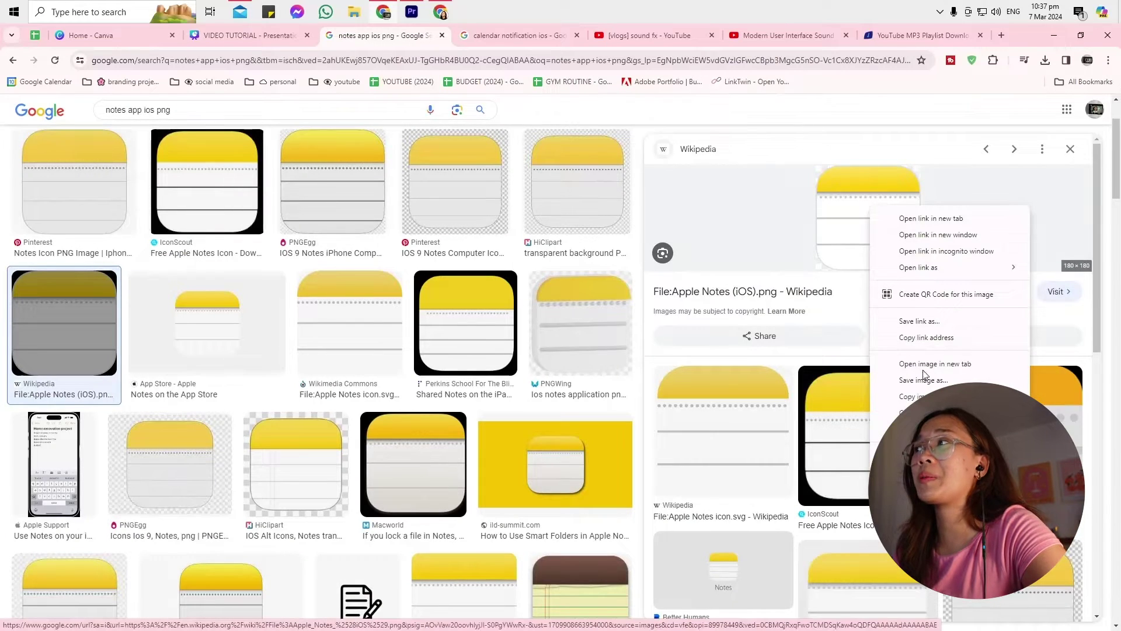
click(901, 387)
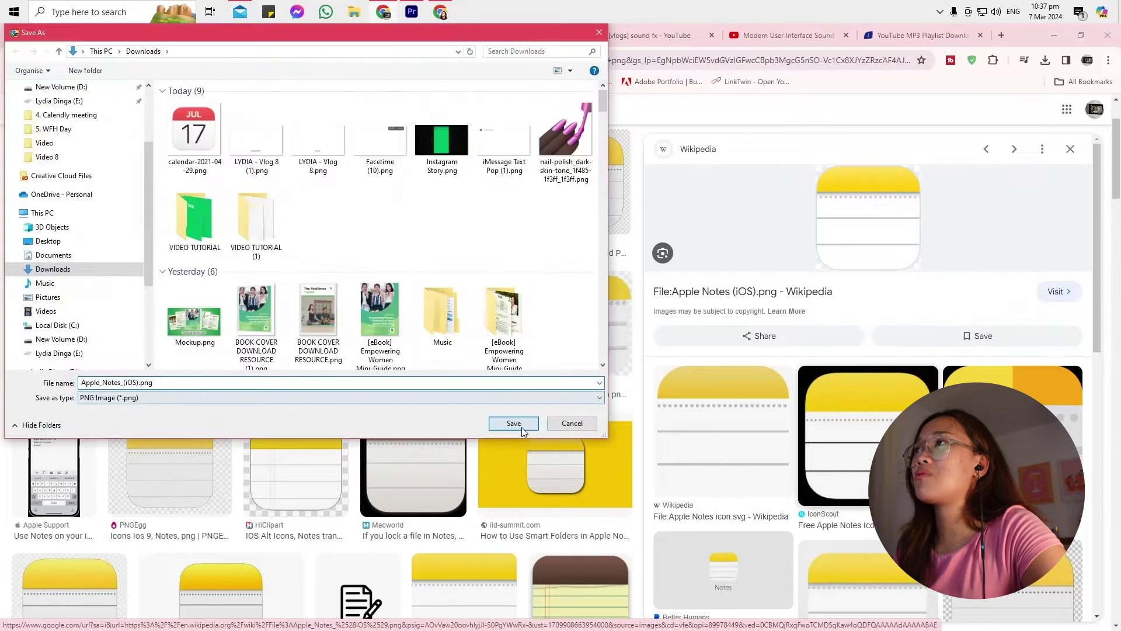
key(Return)
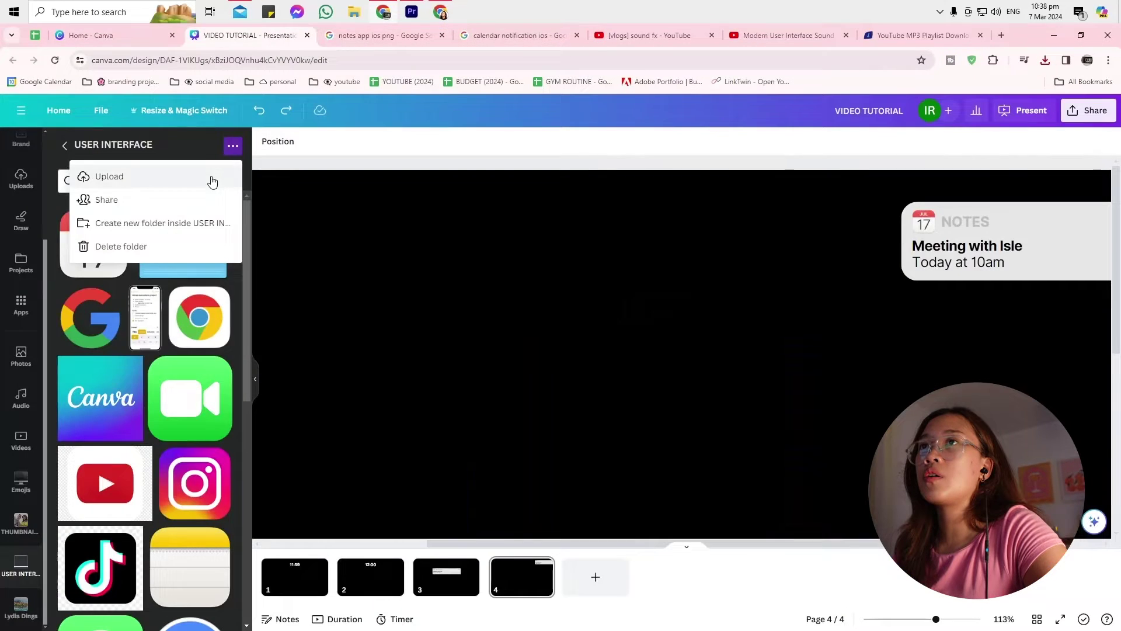
Step: Upload Apple_Notes_(iOS).png to Canva's USER INTERFACE folder and replace the notification's calendar icon with it
click(210, 176)
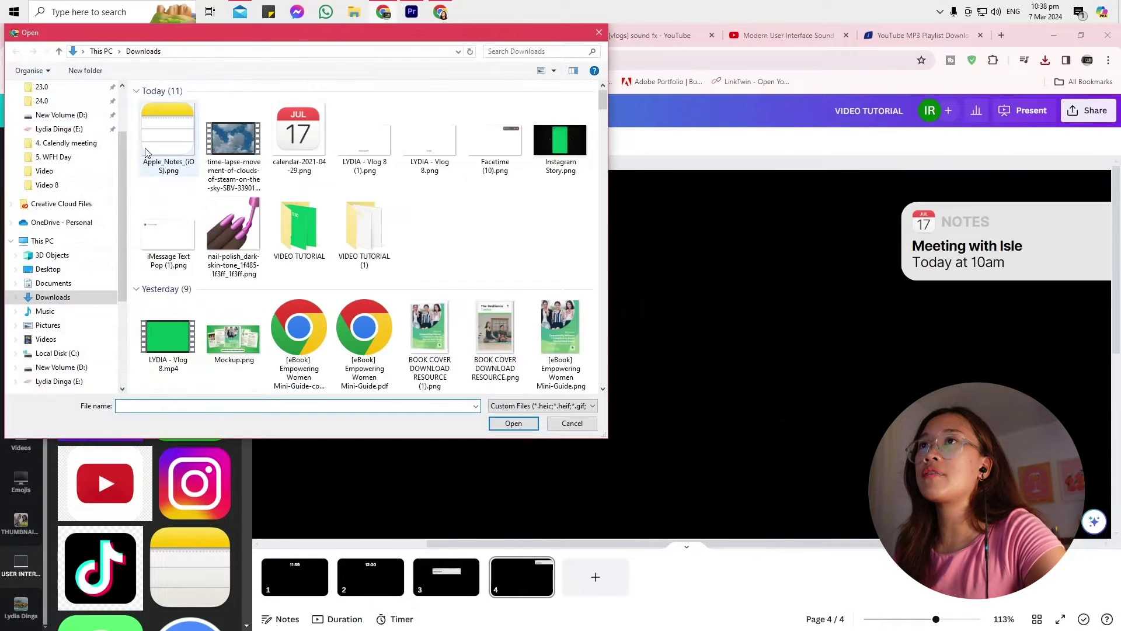
double_click(168, 138)
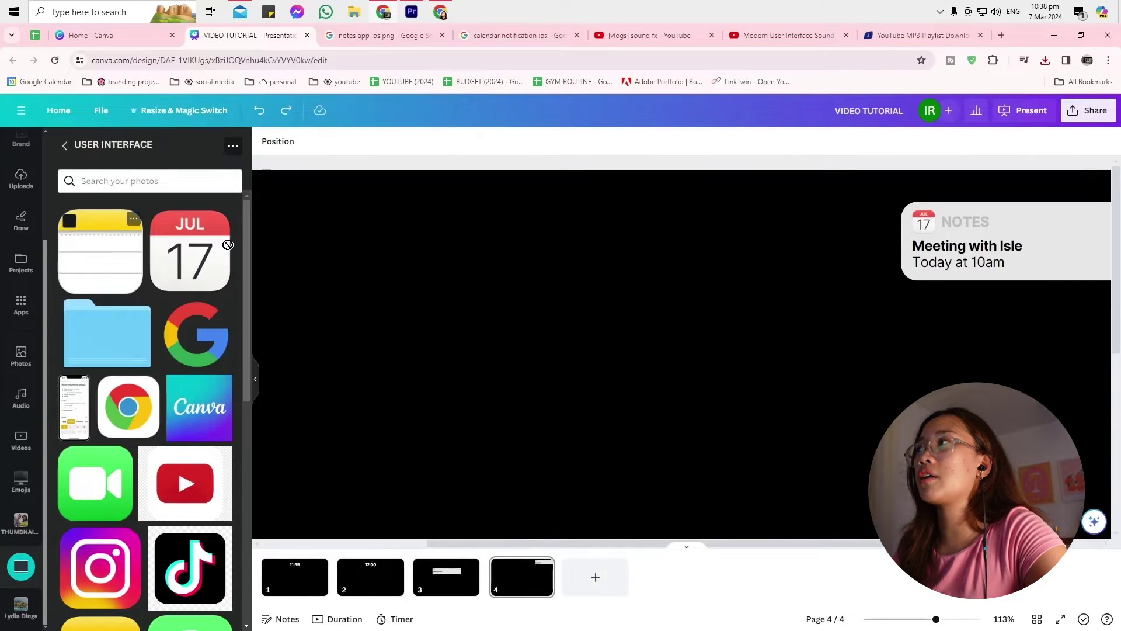
drag(101, 251, 928, 230)
click(809, 244)
scroll(808, 244, right, 3)
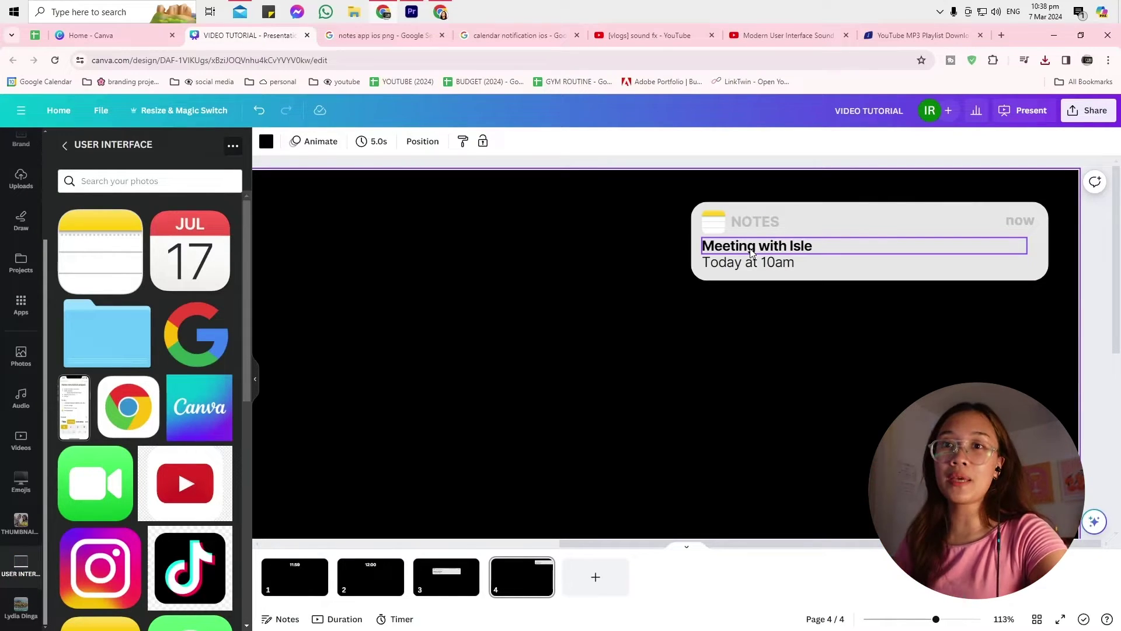
Step: Change the notification's title to "Eyeliner" and its body text to "Careline Graphic Ink Tattoo"
click(751, 253)
text(Eyerliner)
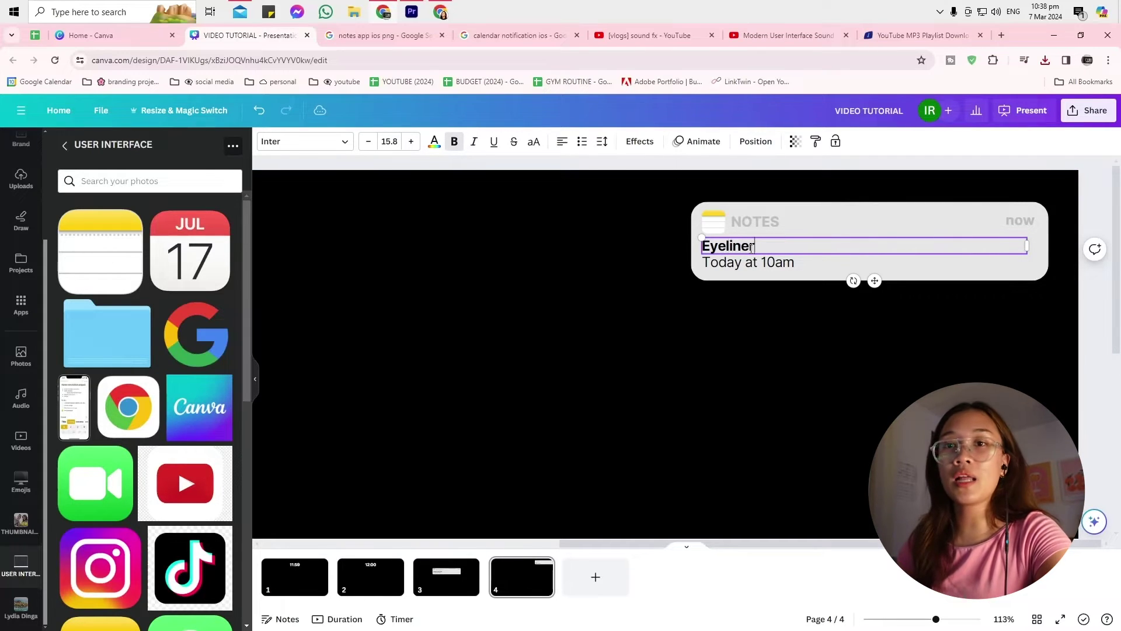
click(727, 339)
double_click(765, 261)
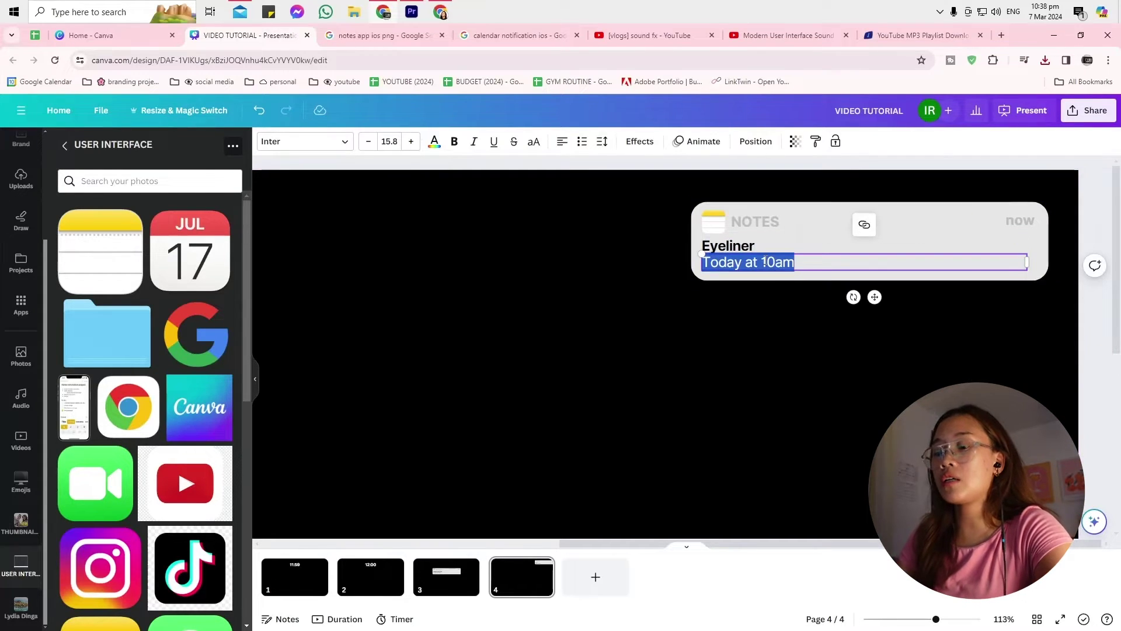
text(Careline)
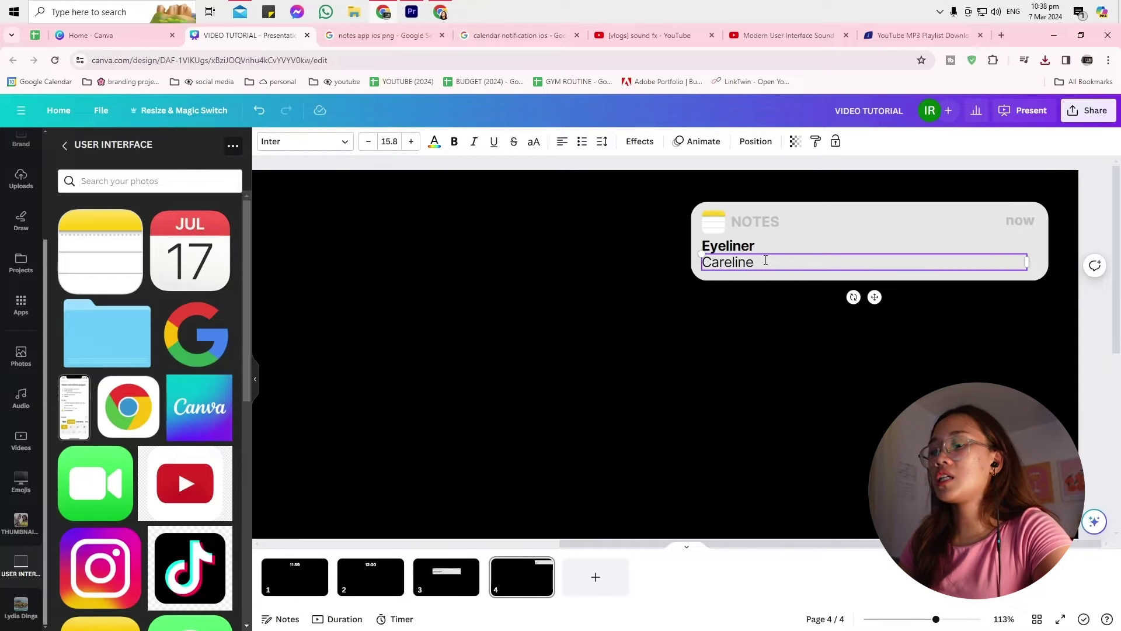
text( Graphic Ink Tattoo)
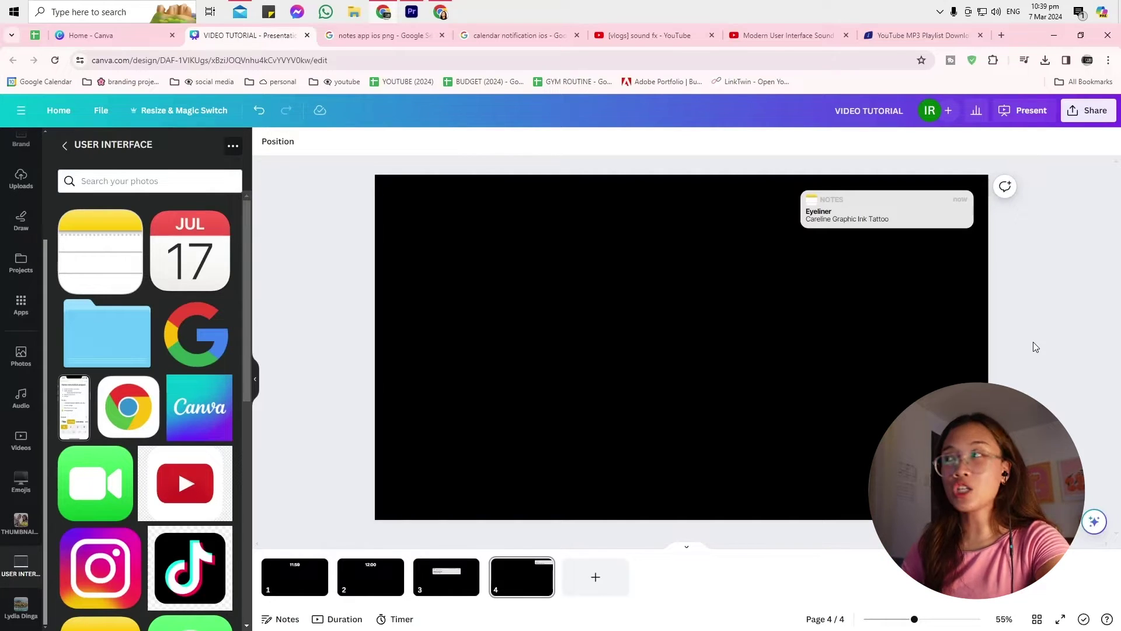
click(647, 309)
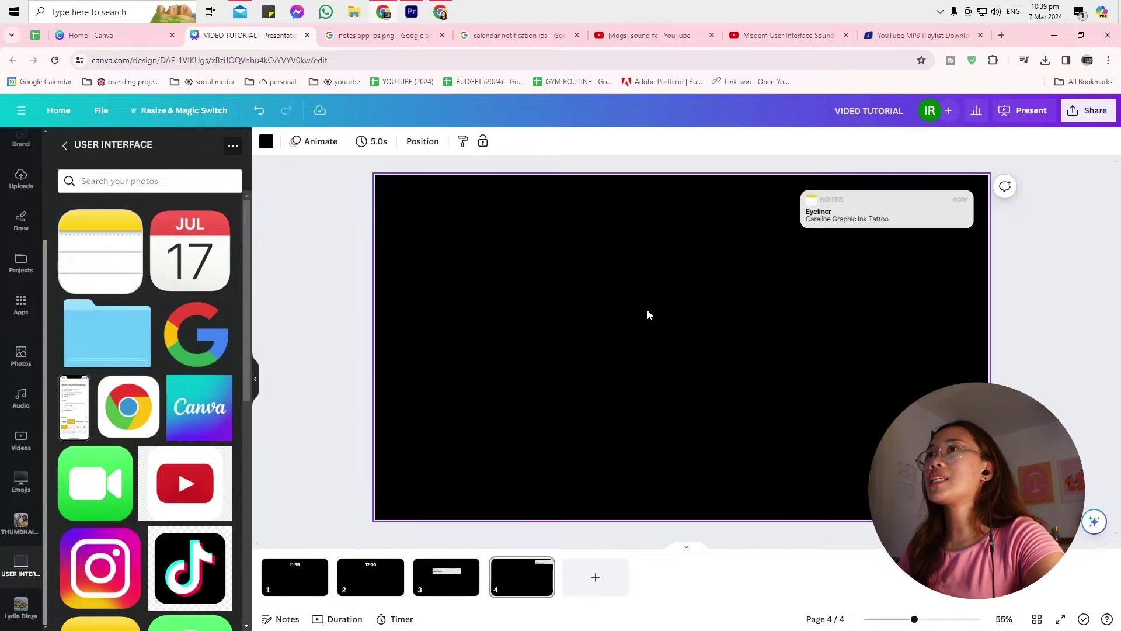
Step: Change the Notes notification page's background from black to the default solid green
click(266, 142)
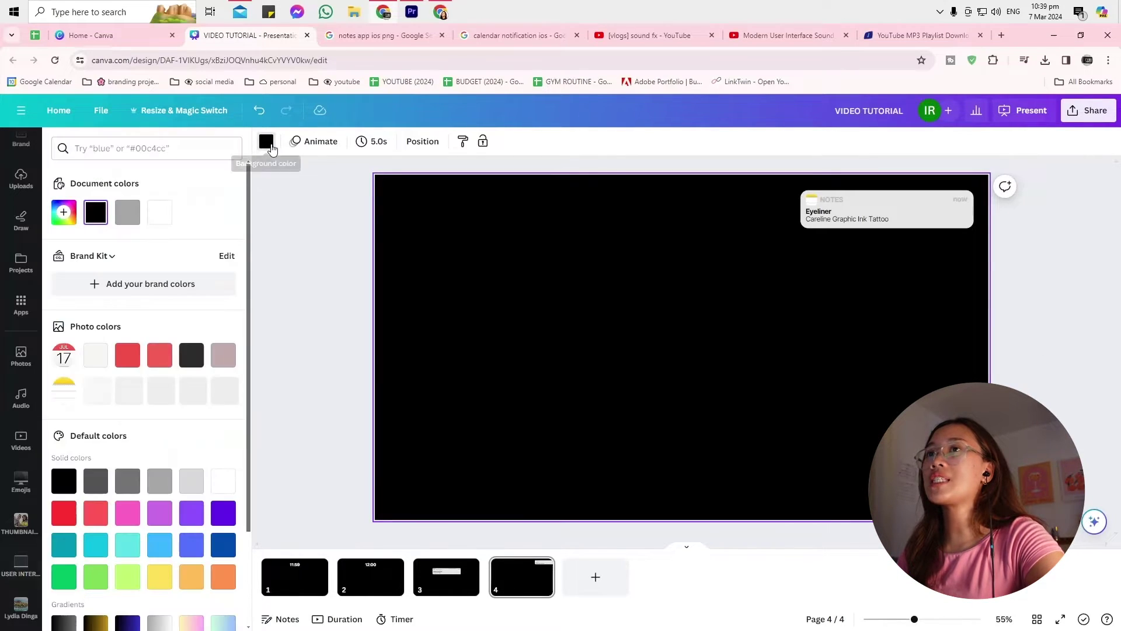
click(61, 578)
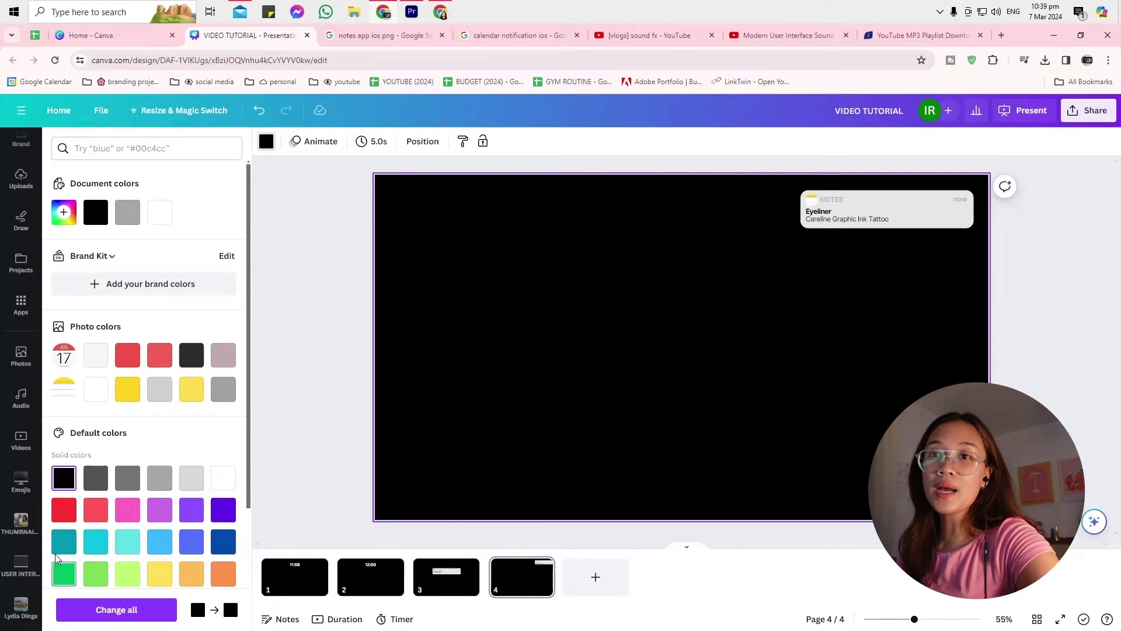
click(64, 574)
click(1108, 130)
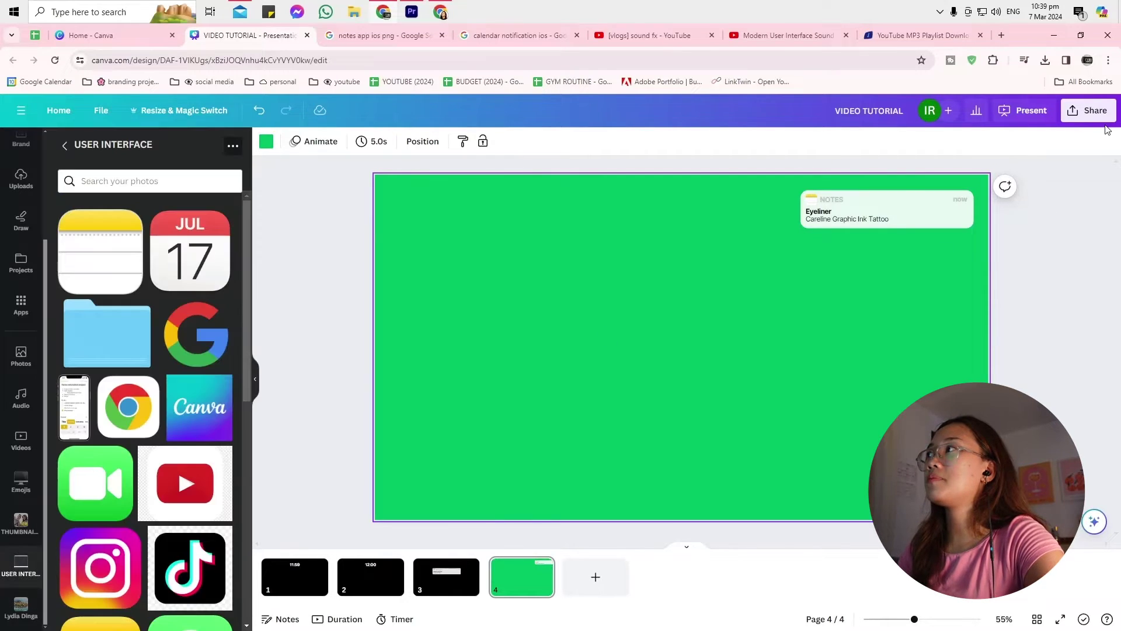
Step: Download only page 4, the green Notes notification, as VIDEO TUTORIAL.png
click(1099, 114)
click(935, 404)
click(923, 325)
click(917, 383)
click(994, 375)
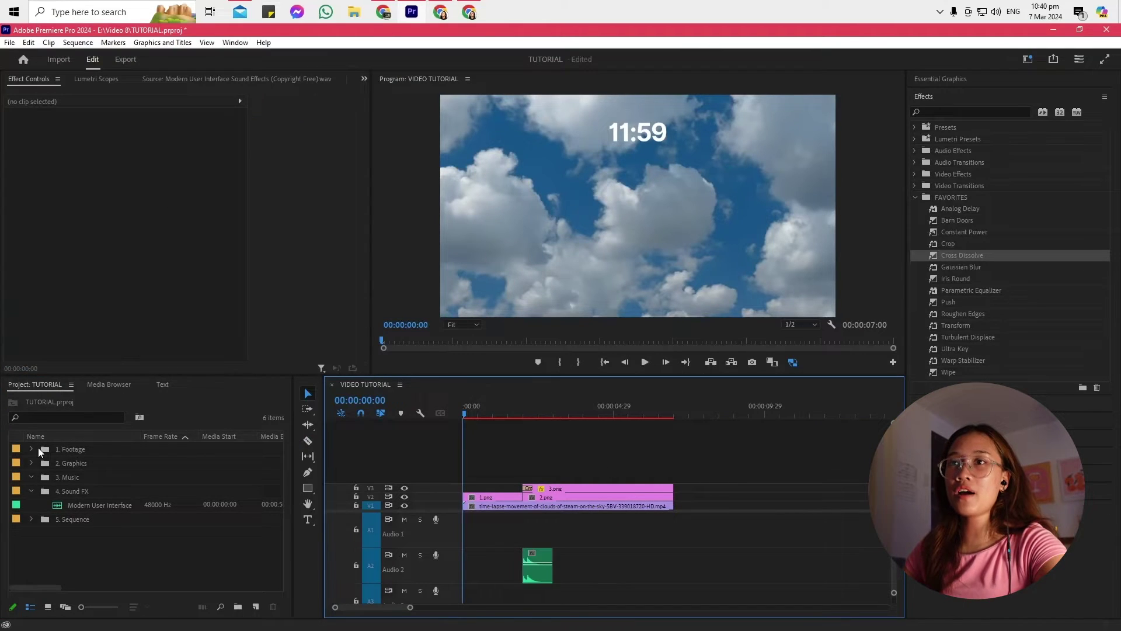
Step: Switch to Premiere Pro and place the closeup eyeliner footage after the cloud time-lapse clip on V1
click(31, 448)
double_click(87, 463)
drag(80, 464, 681, 513)
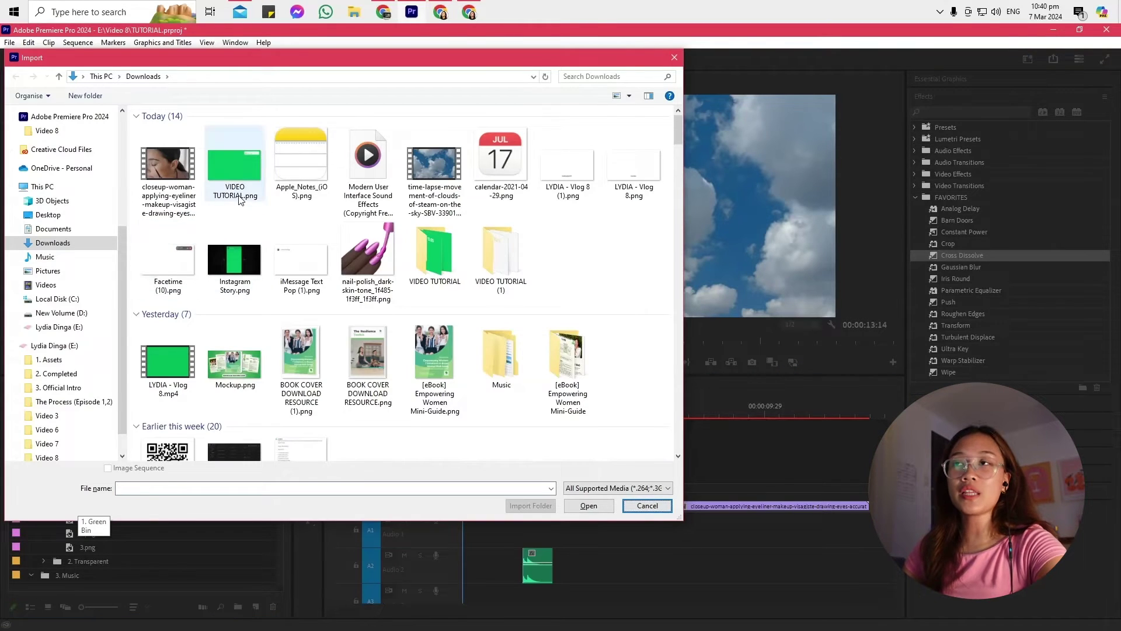
Step: Import the green notification PNG into the Green bin and place the notes app graphic on V2 above the eyeliner footage
click(234, 167)
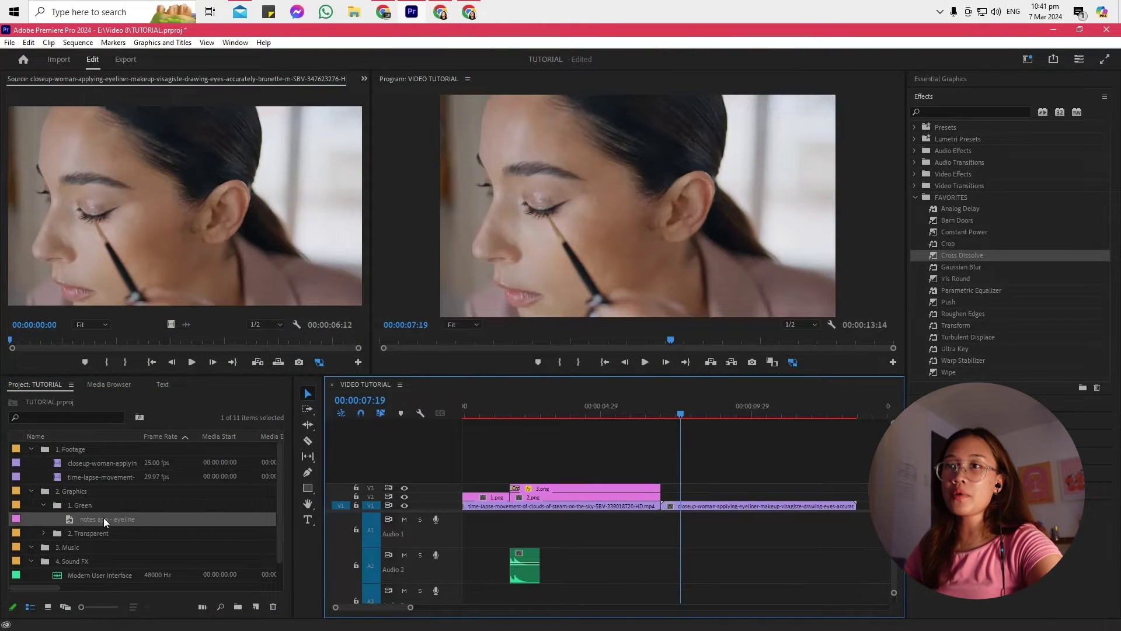
drag(103, 519, 670, 501)
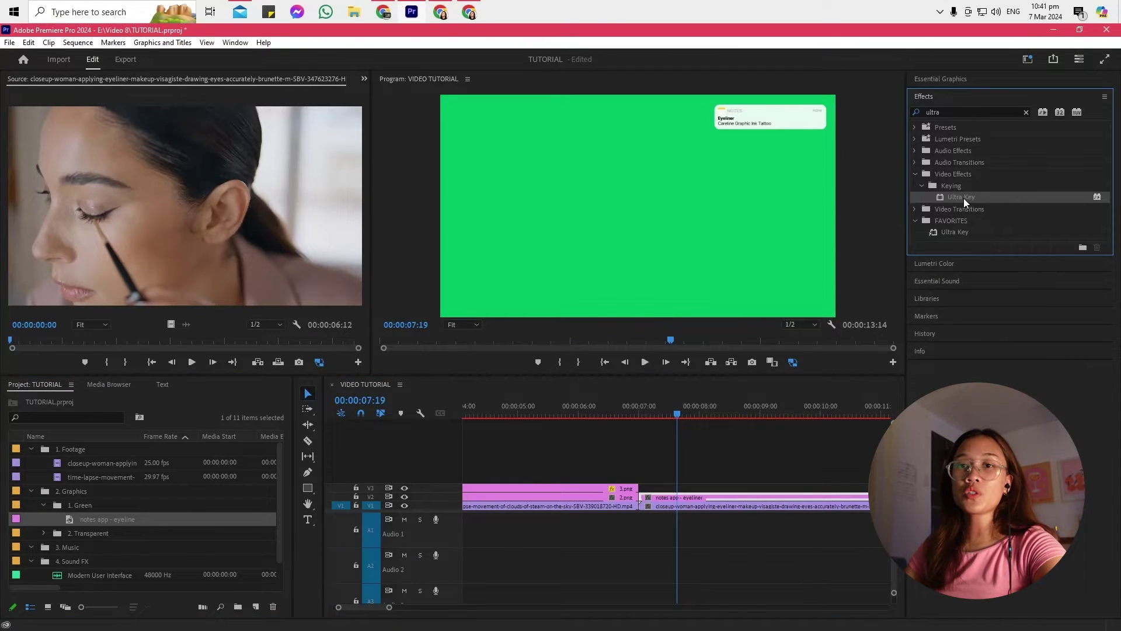
Step: Apply Ultra Key to the notes app graphic and sample its green background as the key color
drag(965, 201, 678, 498)
click(377, 96)
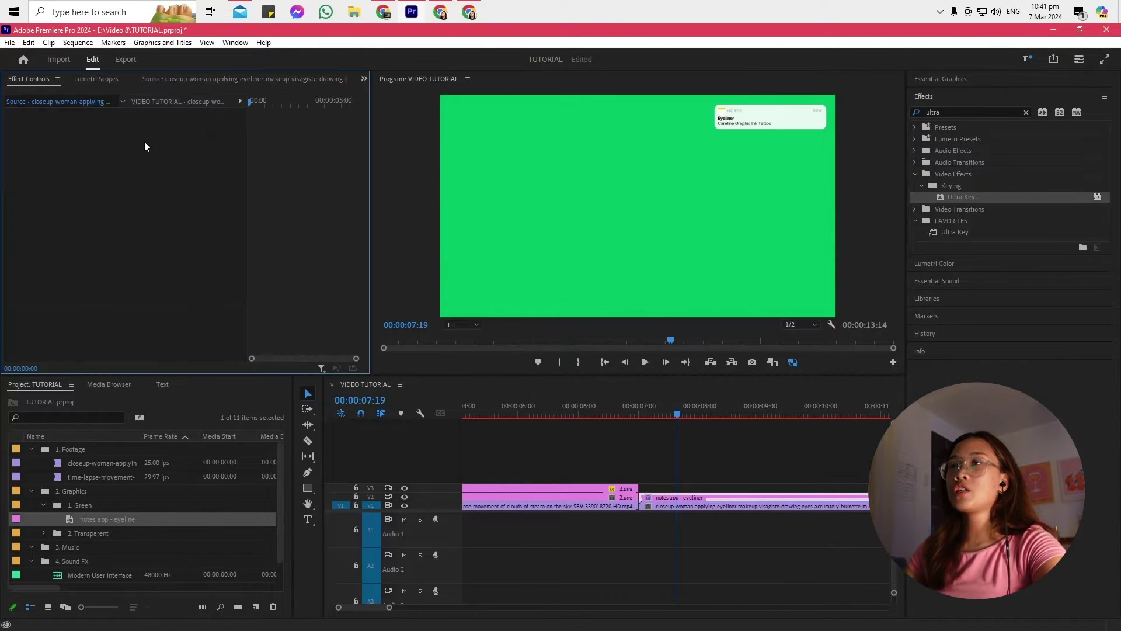
scroll(299, 319, down, 3)
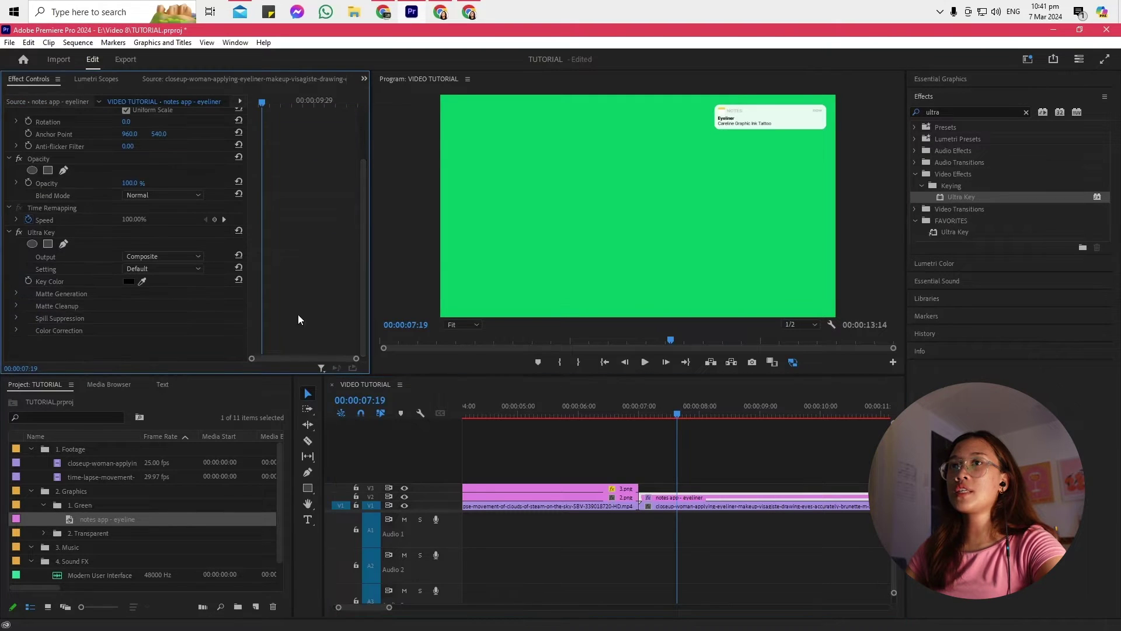
click(142, 281)
click(526, 256)
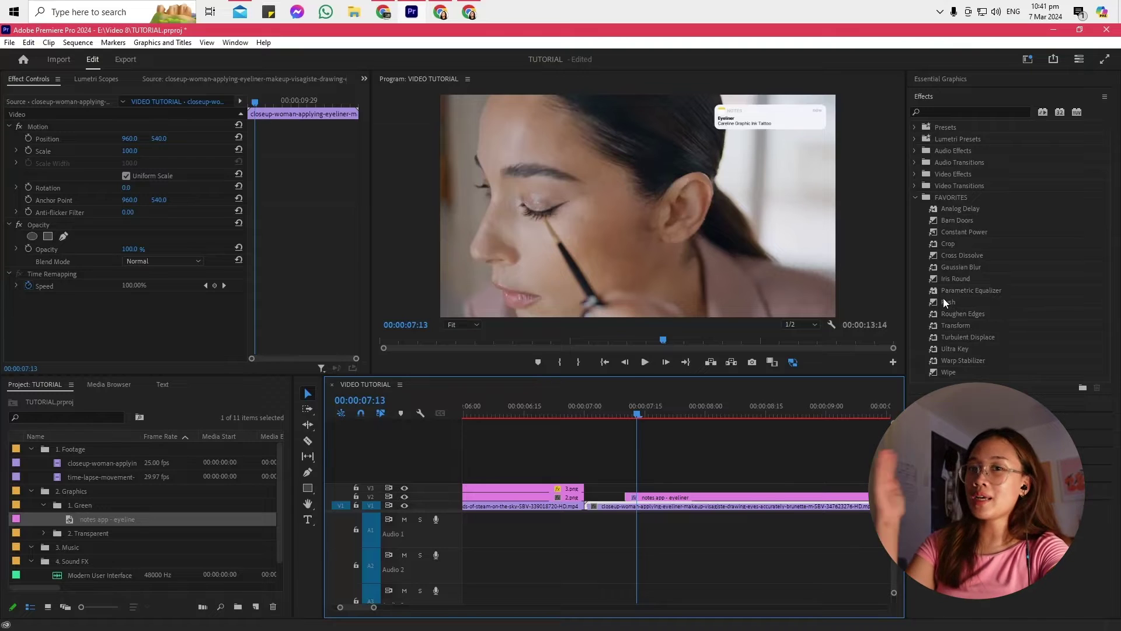
Step: Add a Push transition at the notes graphic's start, shorten it to 10 frames and set its direction to East to West
drag(946, 301, 631, 497)
drag(724, 497, 661, 502)
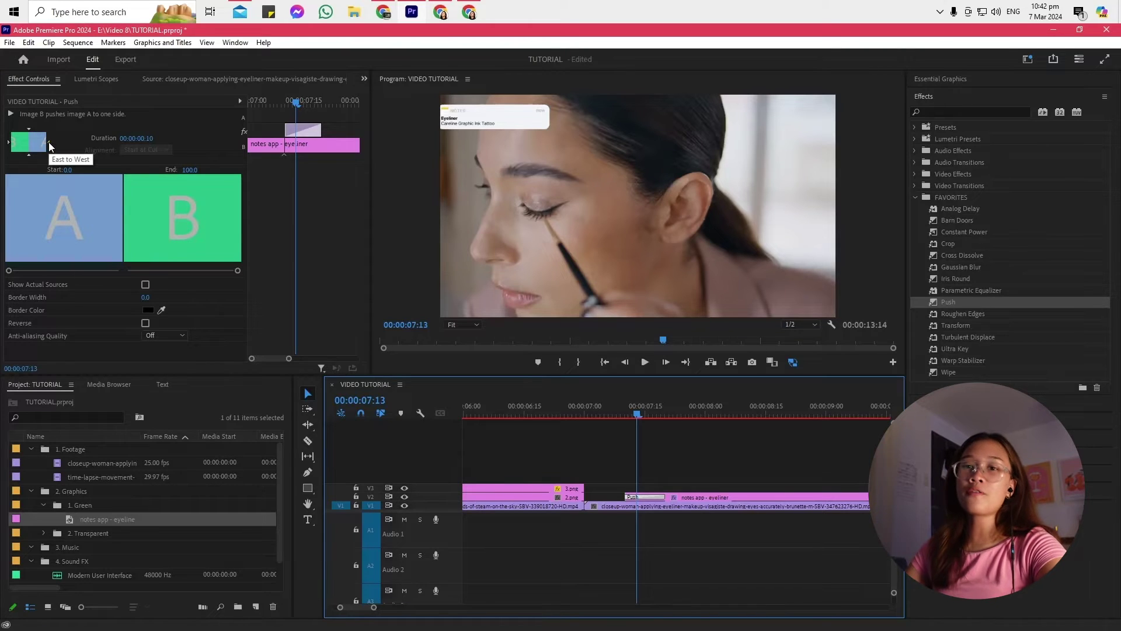
click(50, 145)
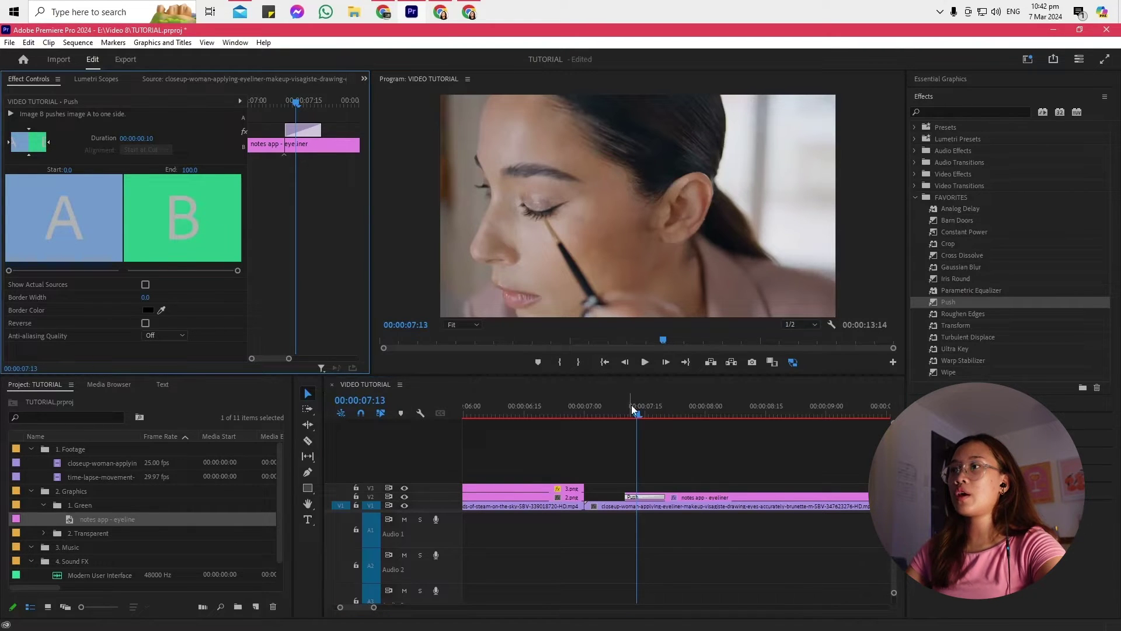
Step: Adjust where the notes graphic clip ends on V2 and add a closing transition to it
drag(632, 404, 806, 425)
key(minus)
key(minus)
drag(815, 497, 849, 497)
drag(946, 323, 855, 431)
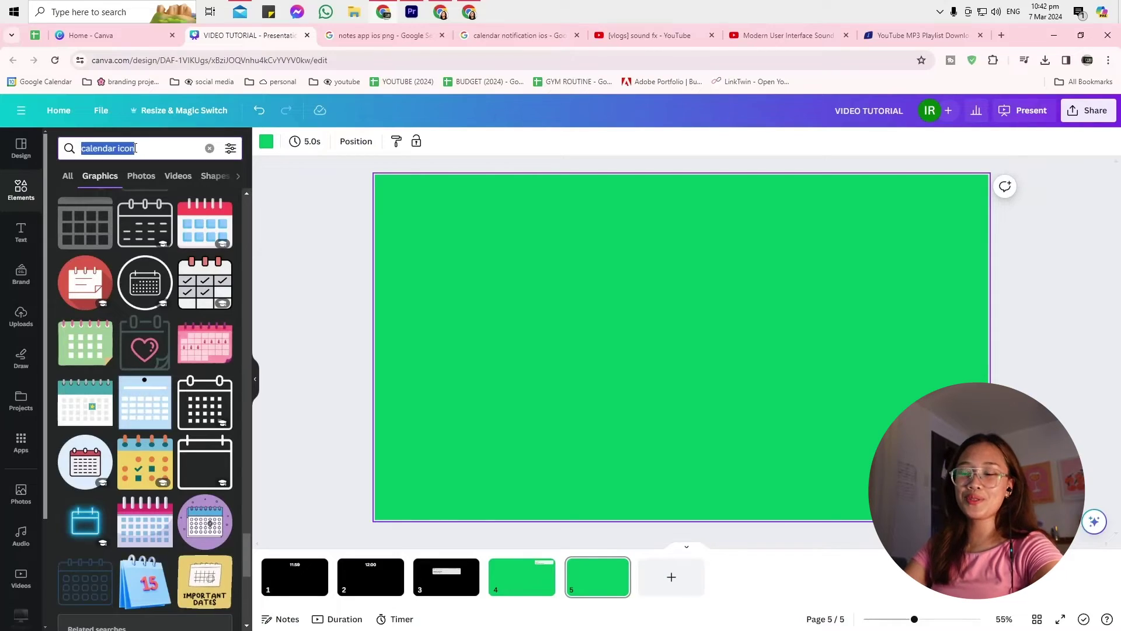
Step: Search Canva's graphics for "chat bubble" and add the long, thin white rounded bubble to page 5
text(chat bubble)
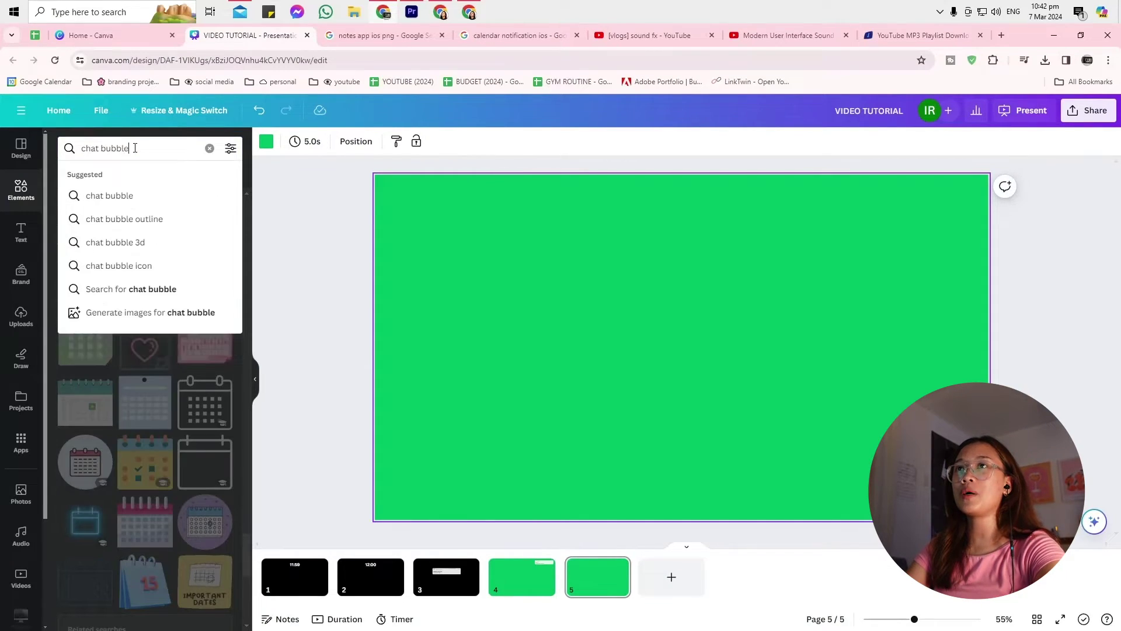
key(Return)
scroll(188, 453, down, 5)
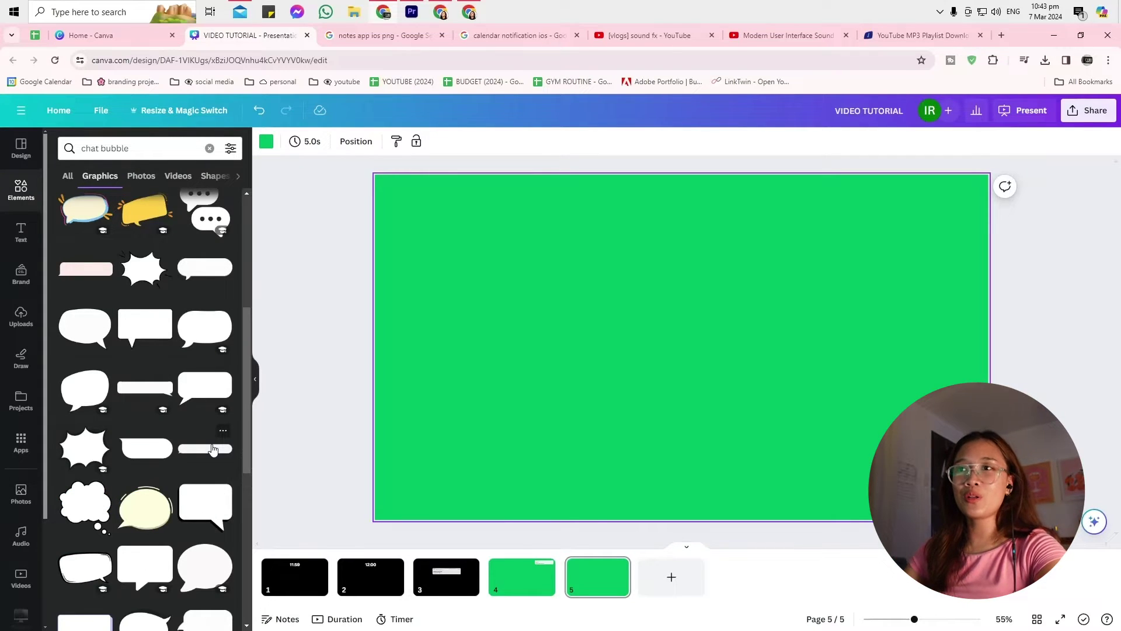
click(213, 448)
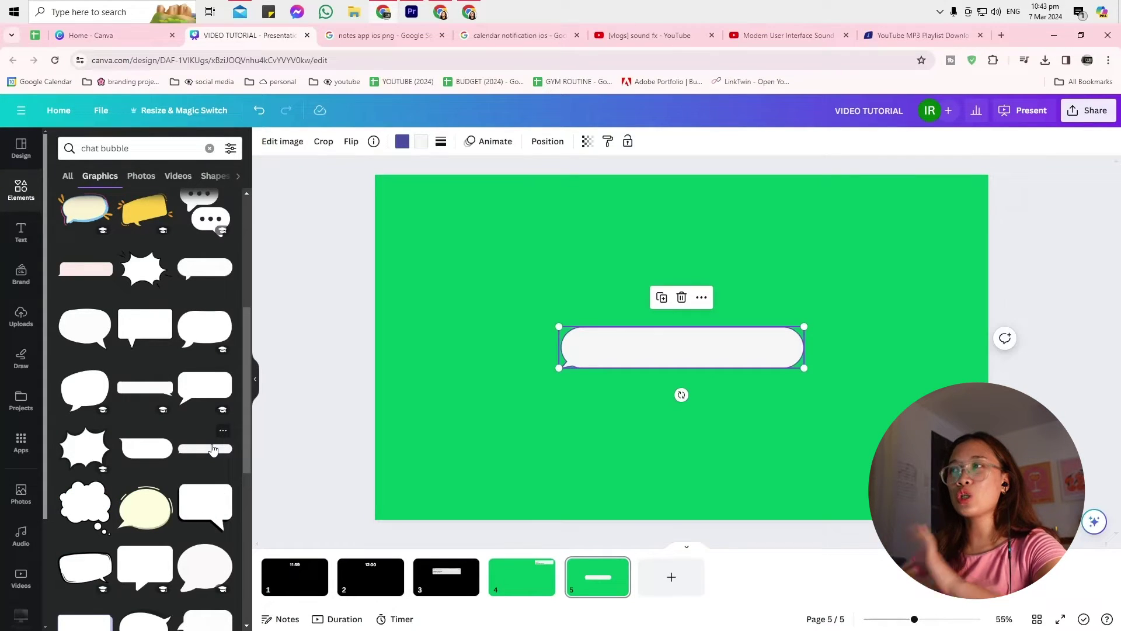
click(420, 142)
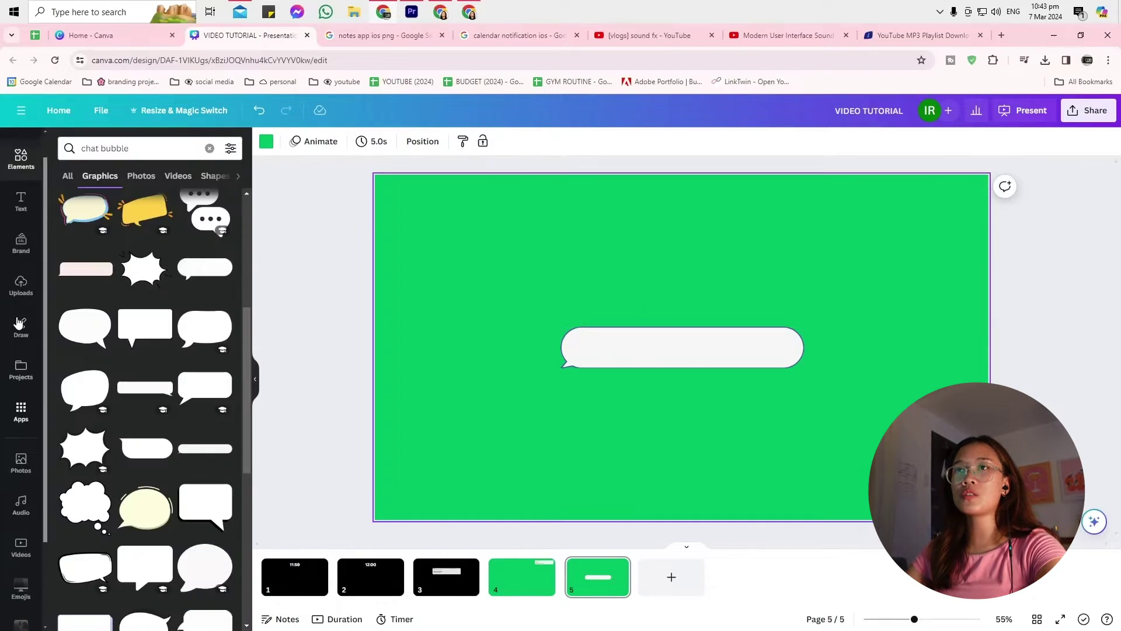
Step: Add a small circular frame beside the chat bubble's tail on page 5
scroll(18, 323, up, 1)
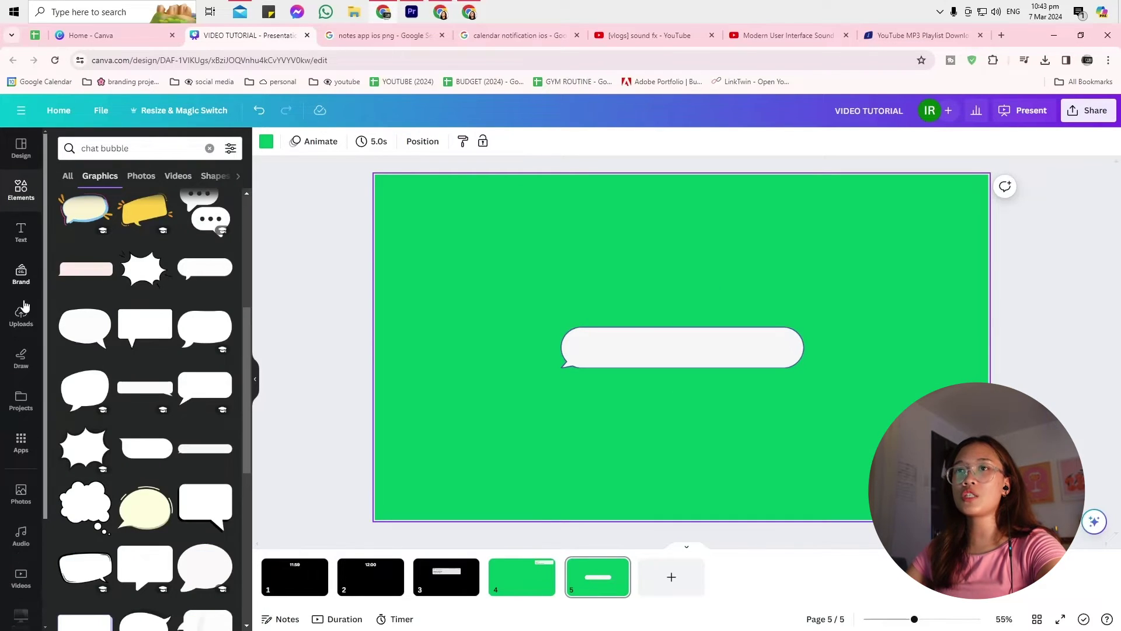
click(14, 194)
click(175, 518)
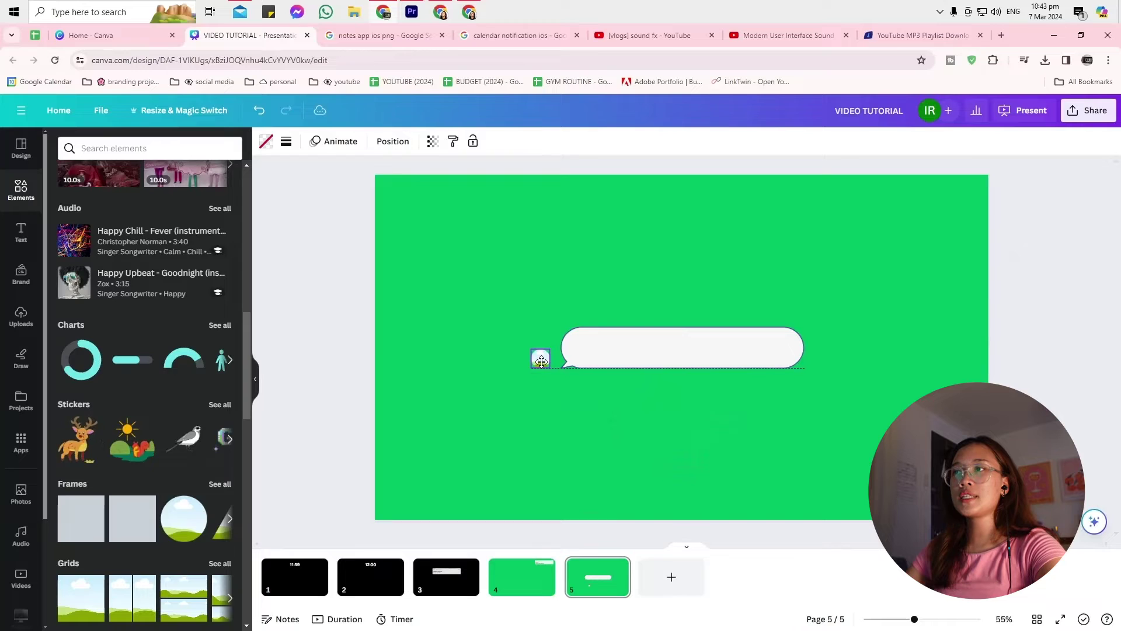
drag(542, 362, 529, 347)
click(492, 379)
Step: Fill the circular frame beside the chat bubble with a profile photo from the existing images
click(21, 400)
click(136, 423)
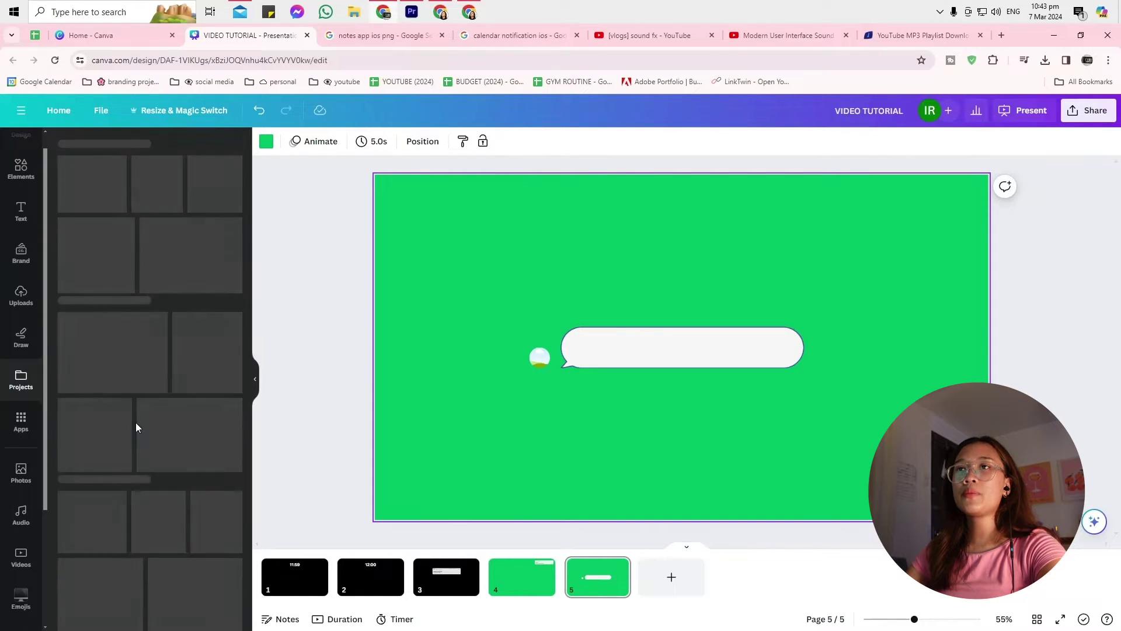
drag(78, 251, 540, 358)
click(256, 379)
click(534, 363)
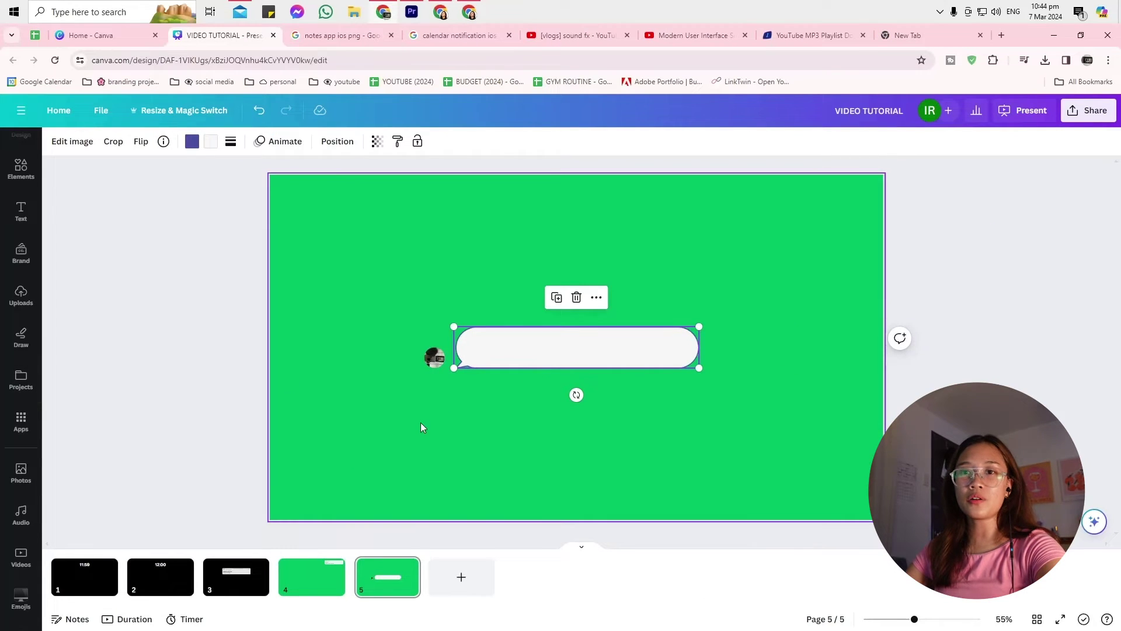
Step: Search Google Images for "ios color blue" in a new browser tab
drag(907, 35, 222, 35)
click(241, 62)
text(ios )
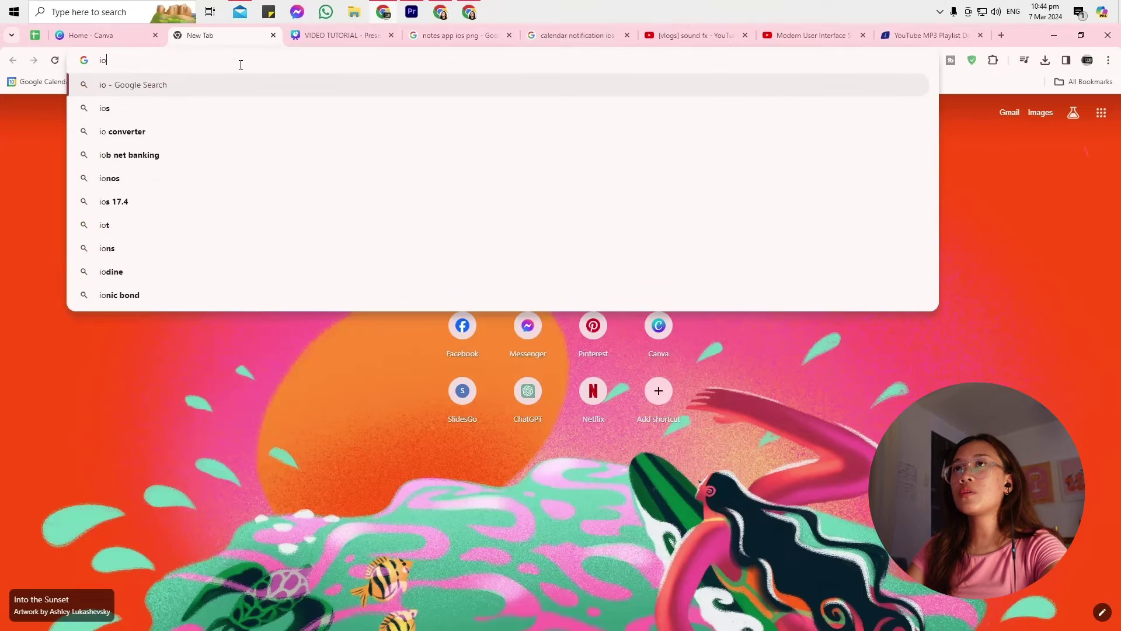
text(color blue)
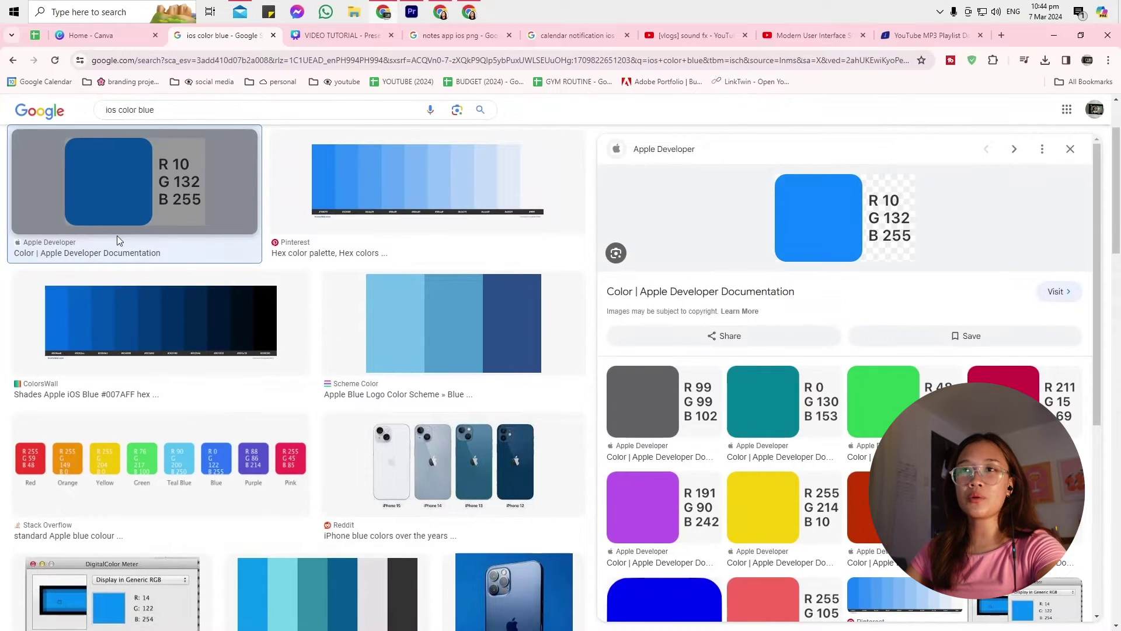
Step: Open Apple Developer's Color documentation and examine the iOS, iPadOS system color specifications
click(718, 291)
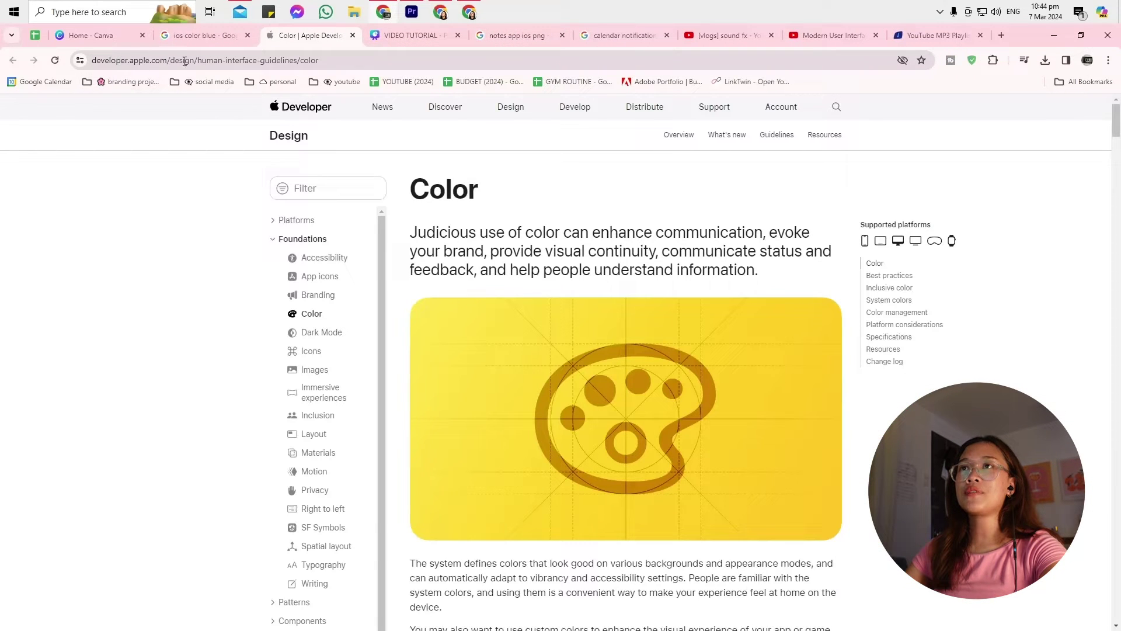
scroll(625, 373, down, 20)
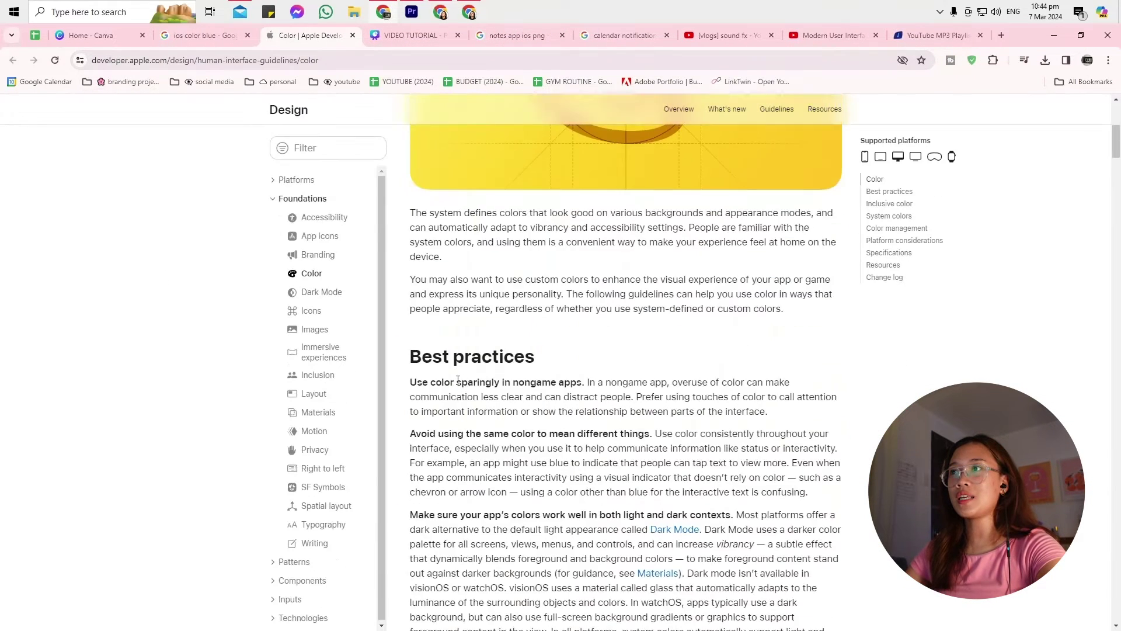
scroll(625, 374, down, 3)
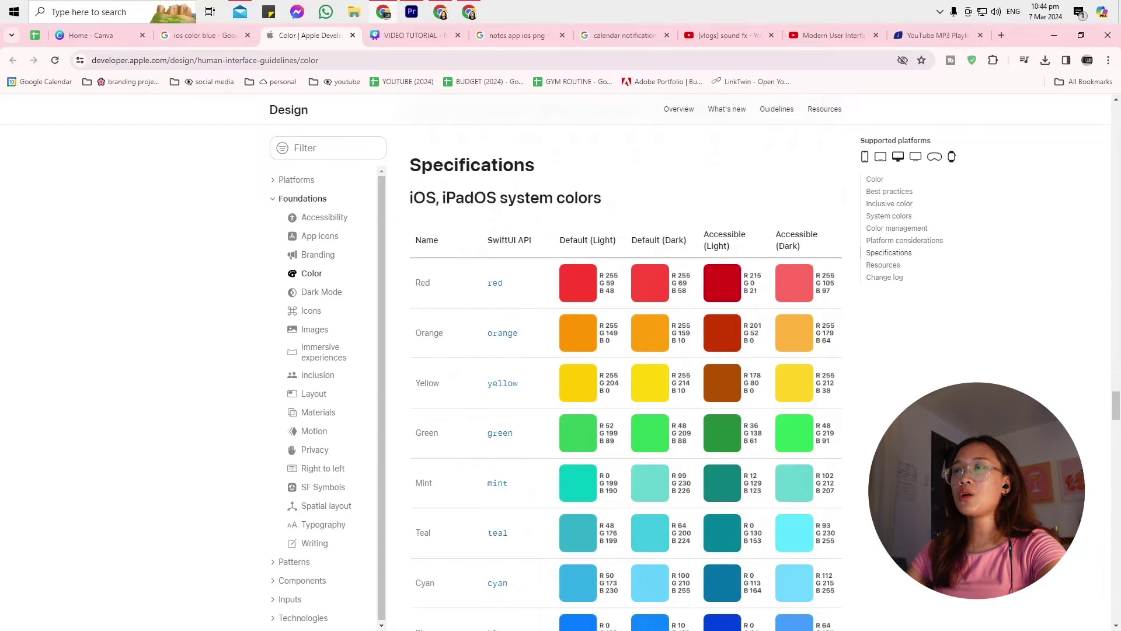
scroll(1013, 387, down, 2)
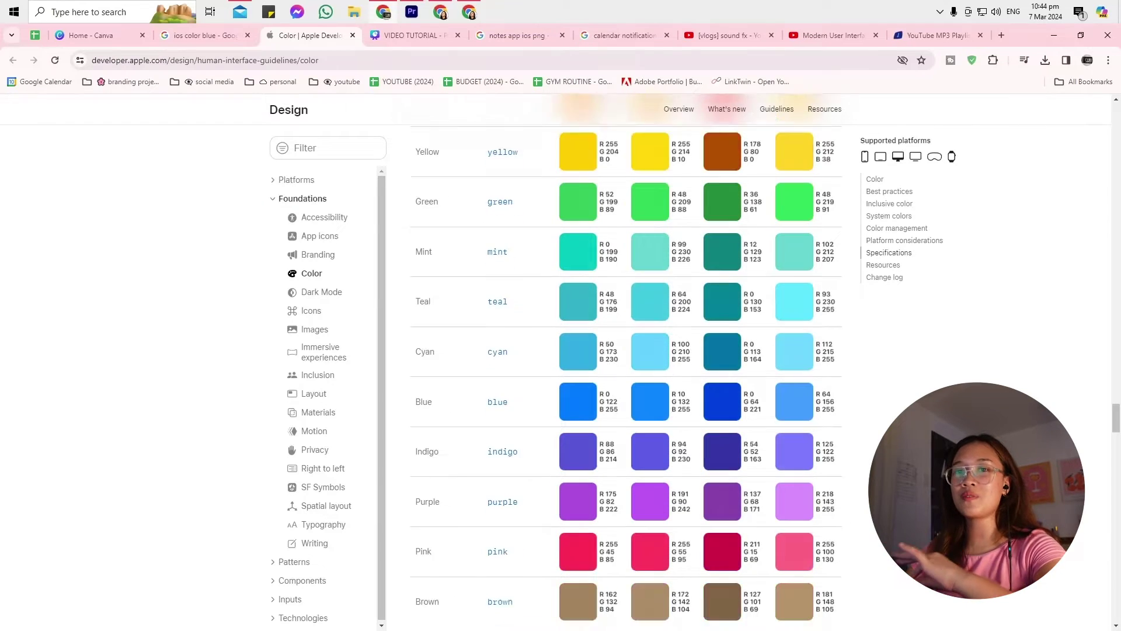
scroll(1014, 382, down, 15)
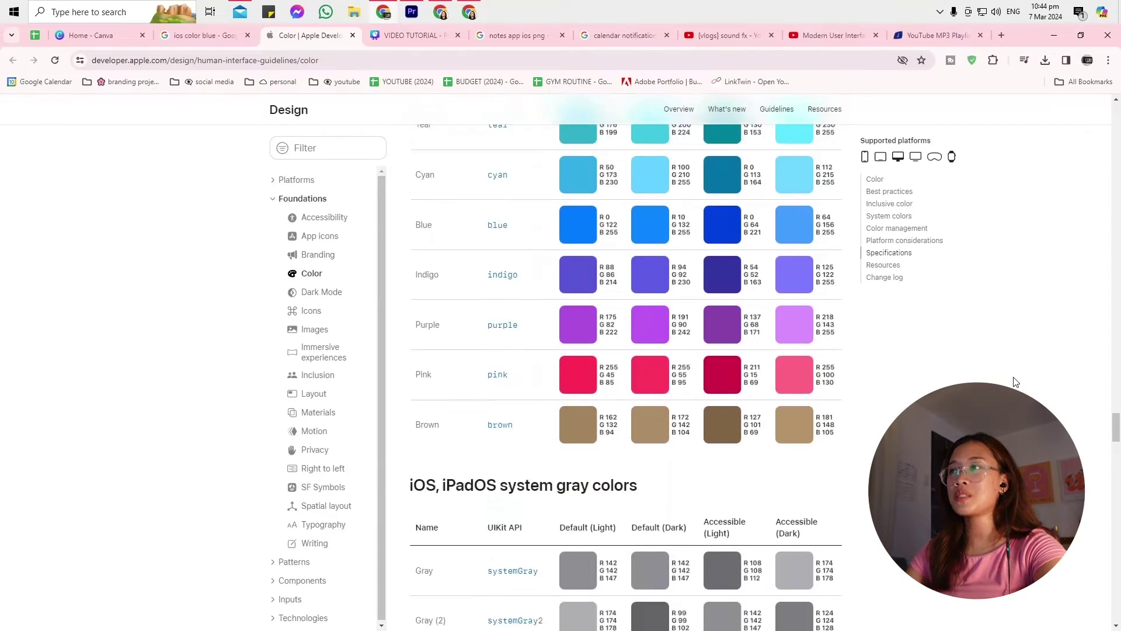
scroll(1002, 385, down, 4)
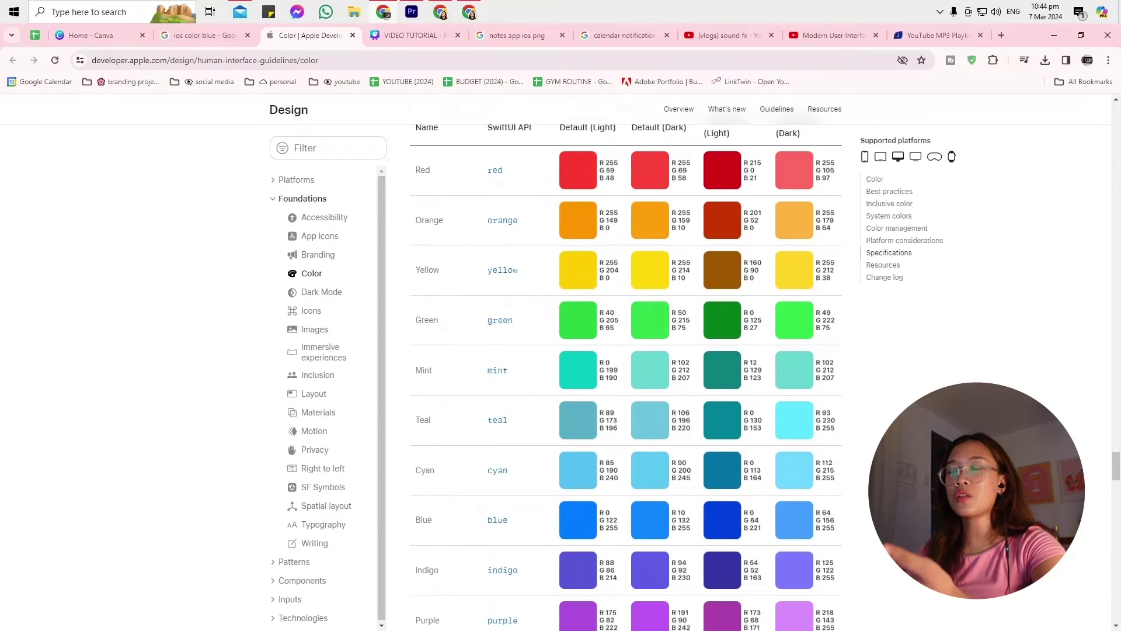
Step: Return to the image results and save the Apple Developer blue swatch labelled R 10, G 132, B 255
click(231, 35)
right_click(821, 204)
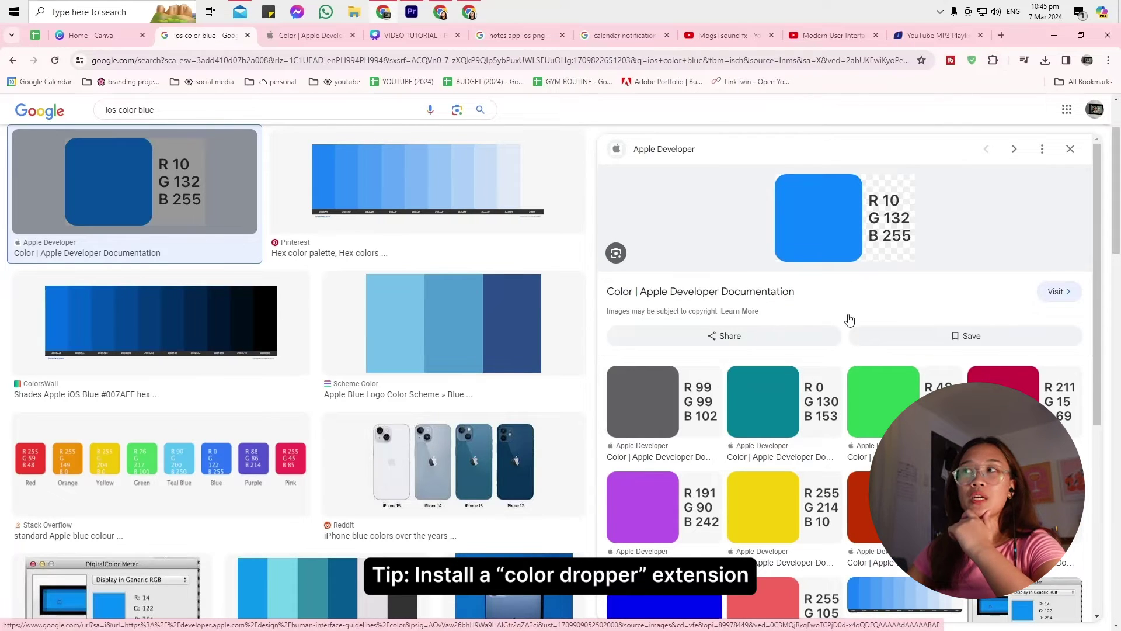
right_click(805, 217)
click(848, 386)
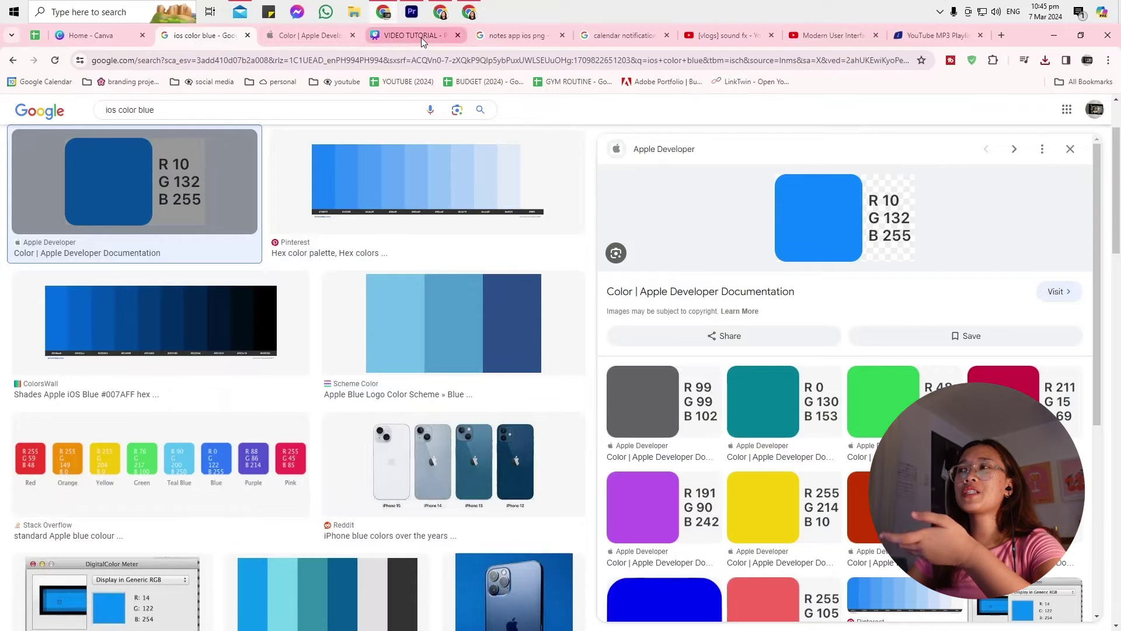
Step: Upload the saved blue swatch to Canva, add it to page 5 and move it below the chat bubble, near the page's lower-right corner
click(422, 37)
click(146, 170)
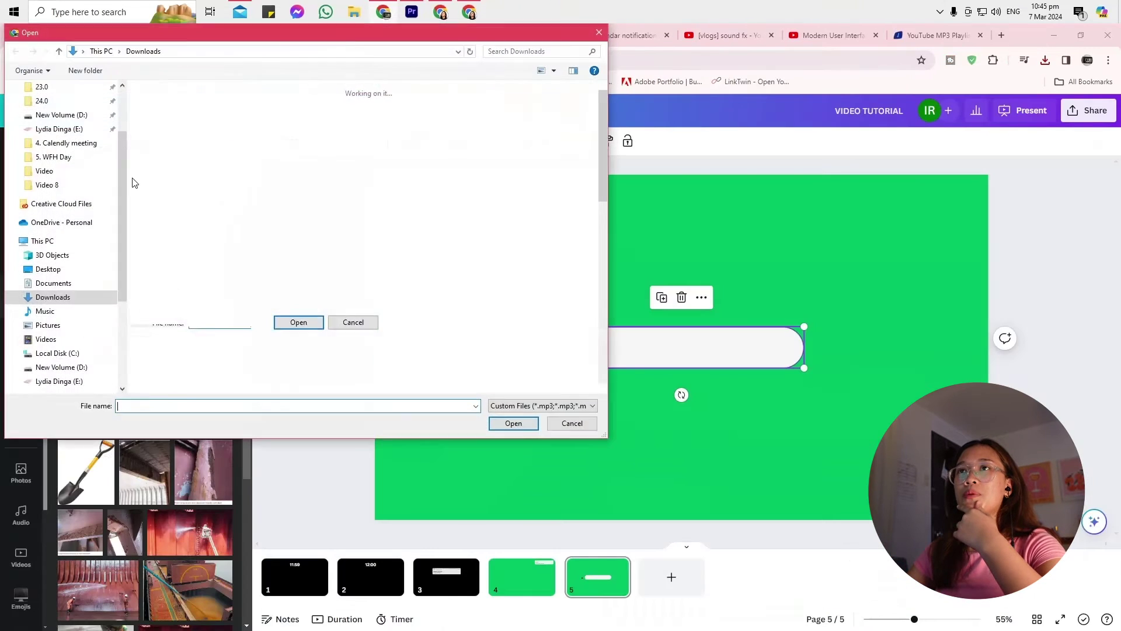
double_click(166, 135)
click(113, 296)
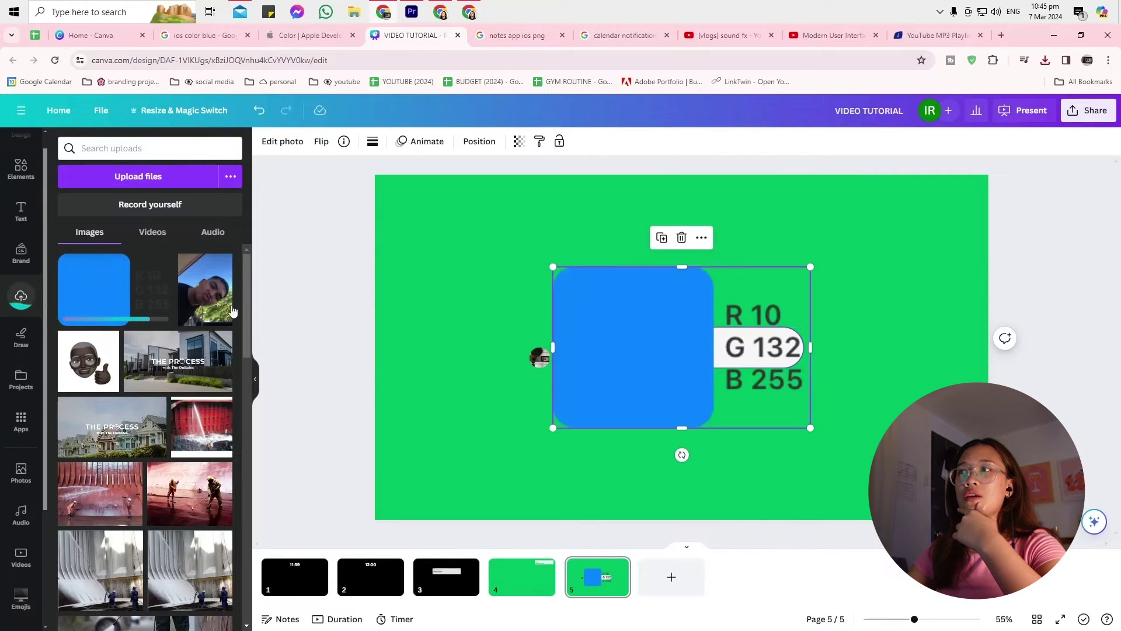
drag(637, 339, 815, 477)
Step: Recolour the chat bubble on page 5 with the blue sampled from the uploaded swatch, and delete the swatch
click(619, 346)
click(420, 141)
click(64, 212)
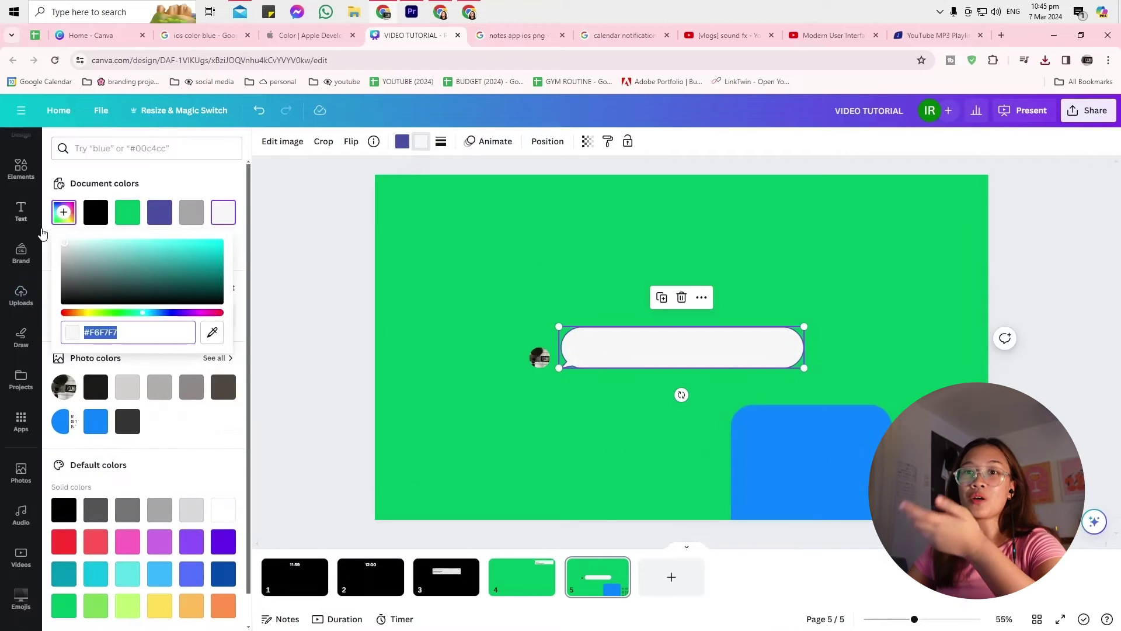
click(212, 332)
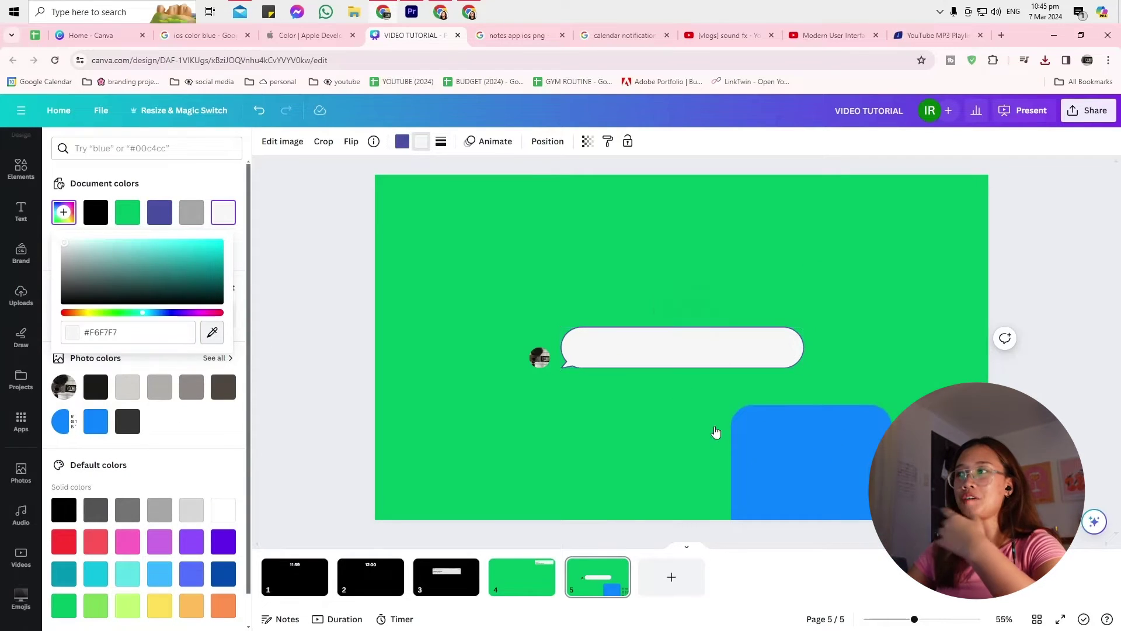
click(822, 468)
click(806, 450)
key(Delete)
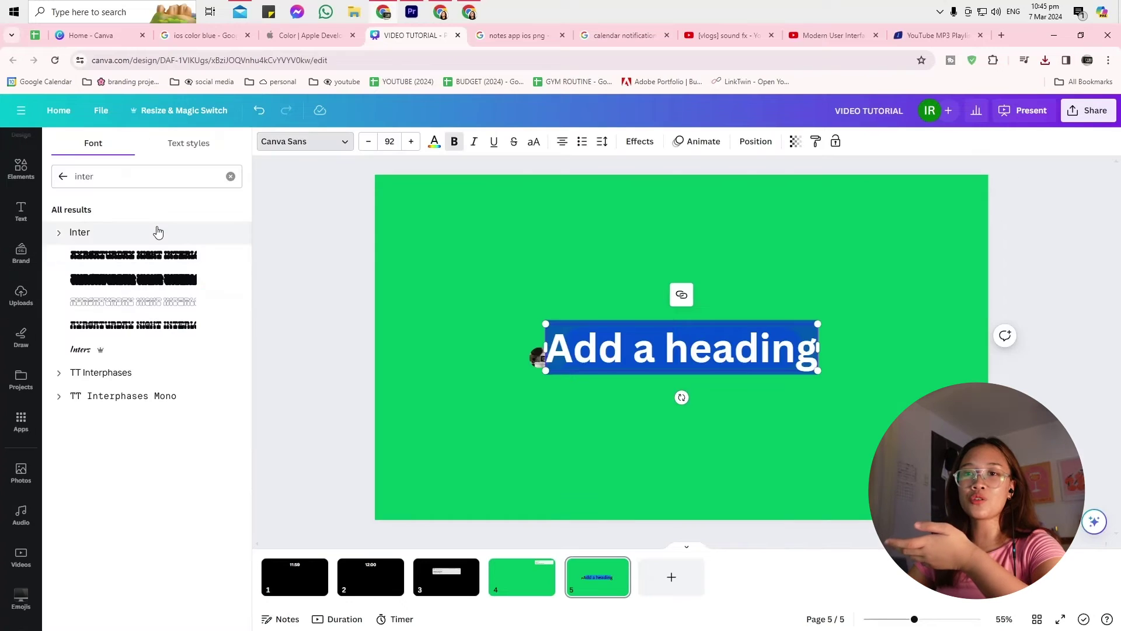
Step: Format the heading in white, non-bold Inter with letter spacing -25 and scale it down onto the bubble
click(158, 232)
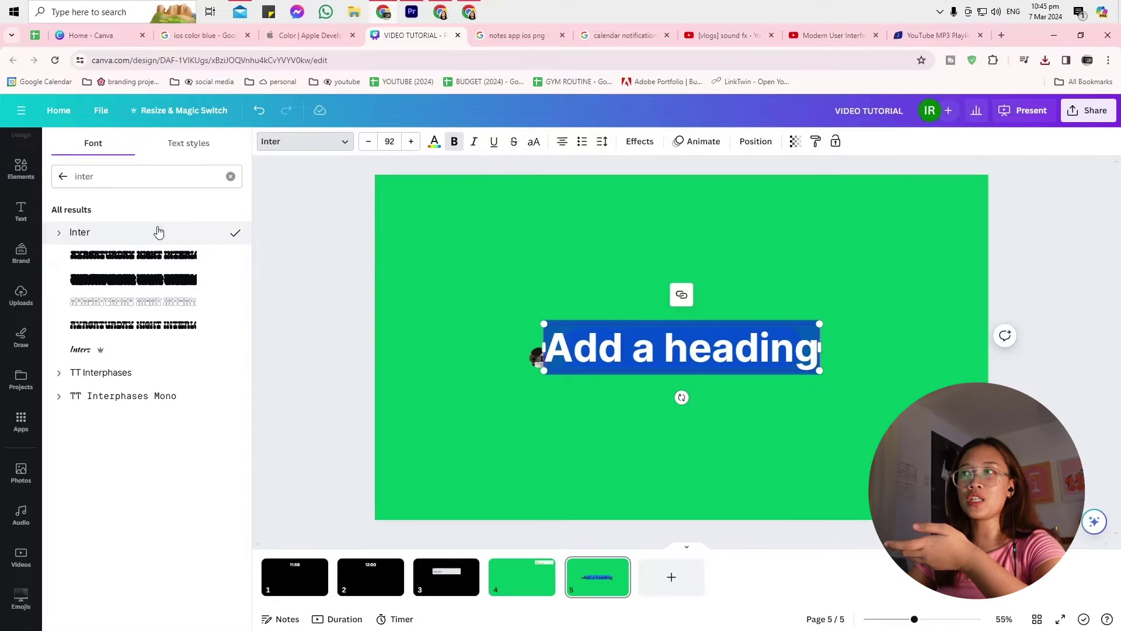
click(434, 141)
click(602, 142)
key(Return)
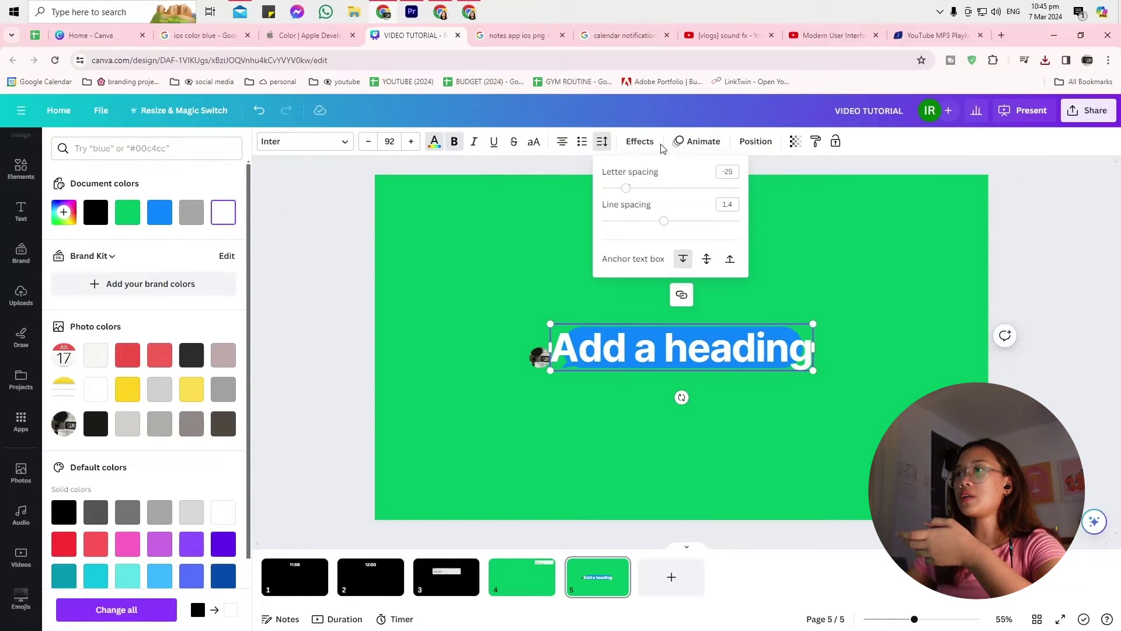
click(454, 141)
drag(813, 324, 701, 409)
click(700, 409)
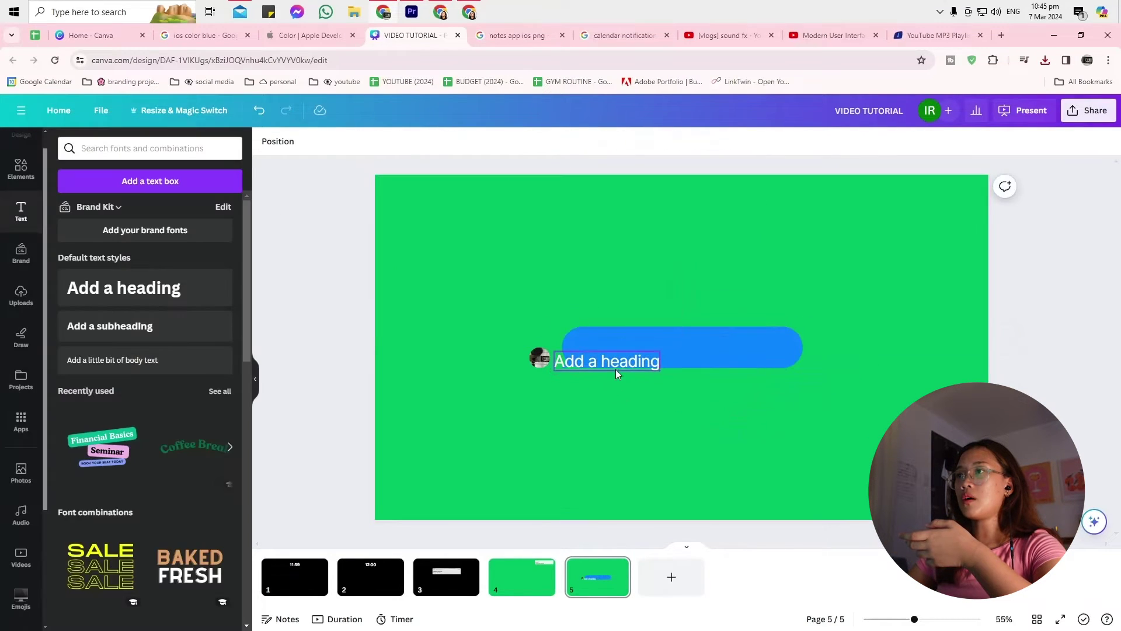
Step: Replace the heading with "Hi, I'm editing this tutorial!" and add the clapperboard emoji image, scaled down below the end of the text
click(628, 366)
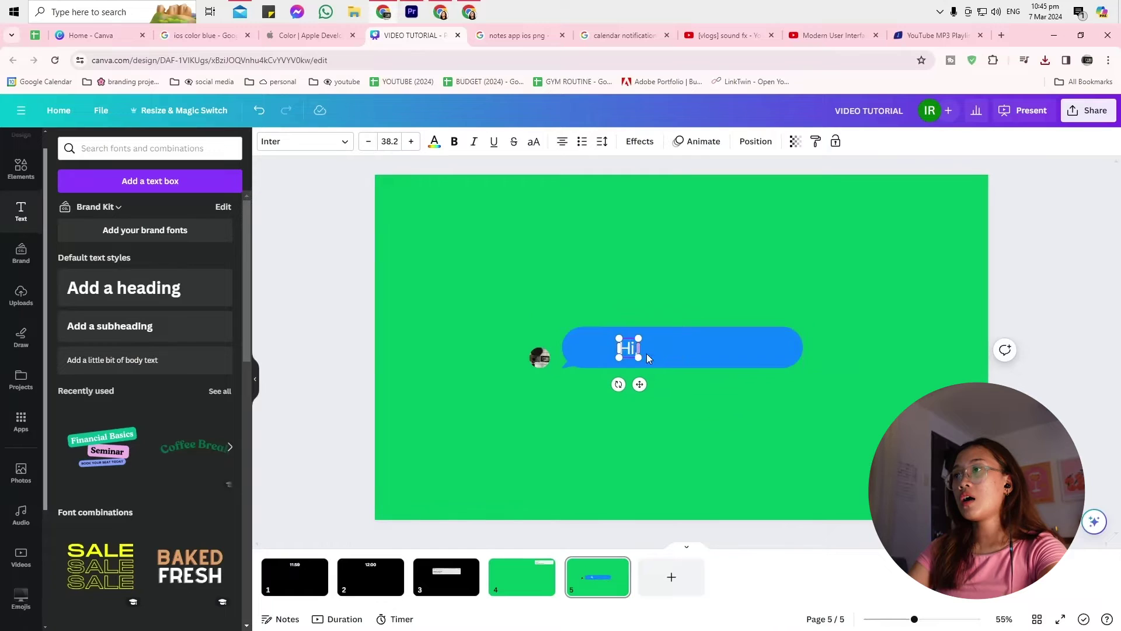
text(, I'm editing this tutori)
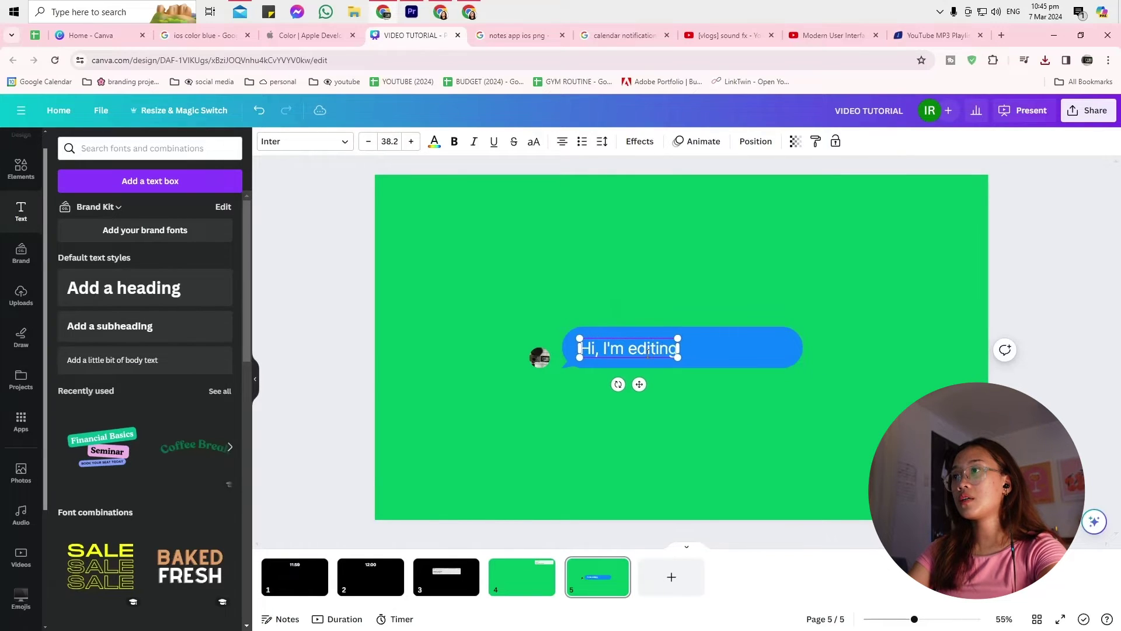
text(al!)
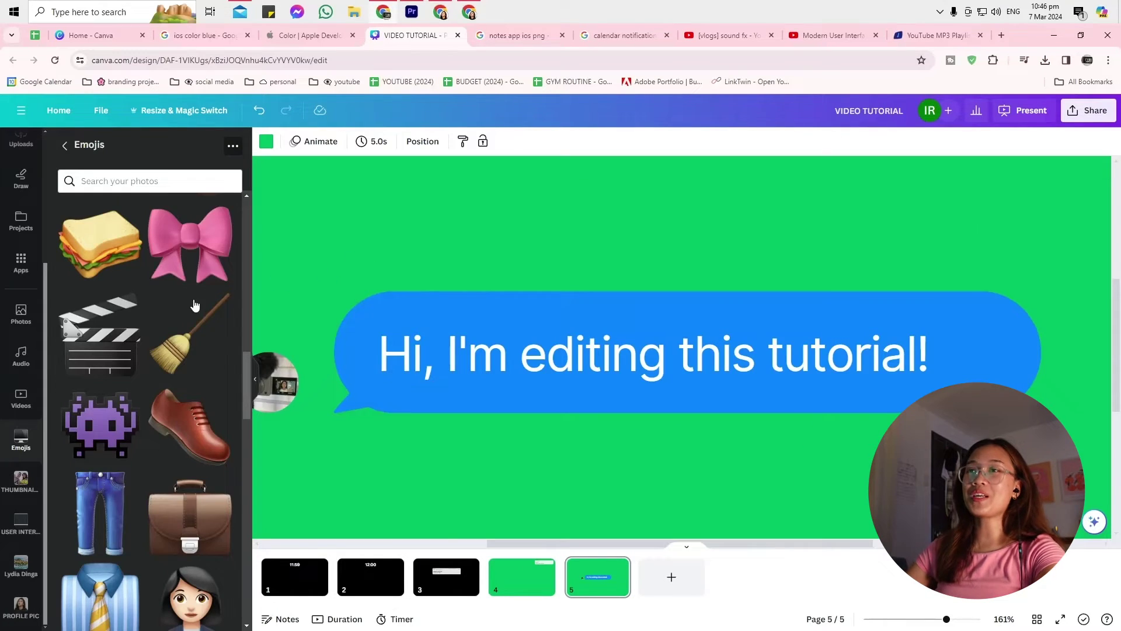
click(99, 336)
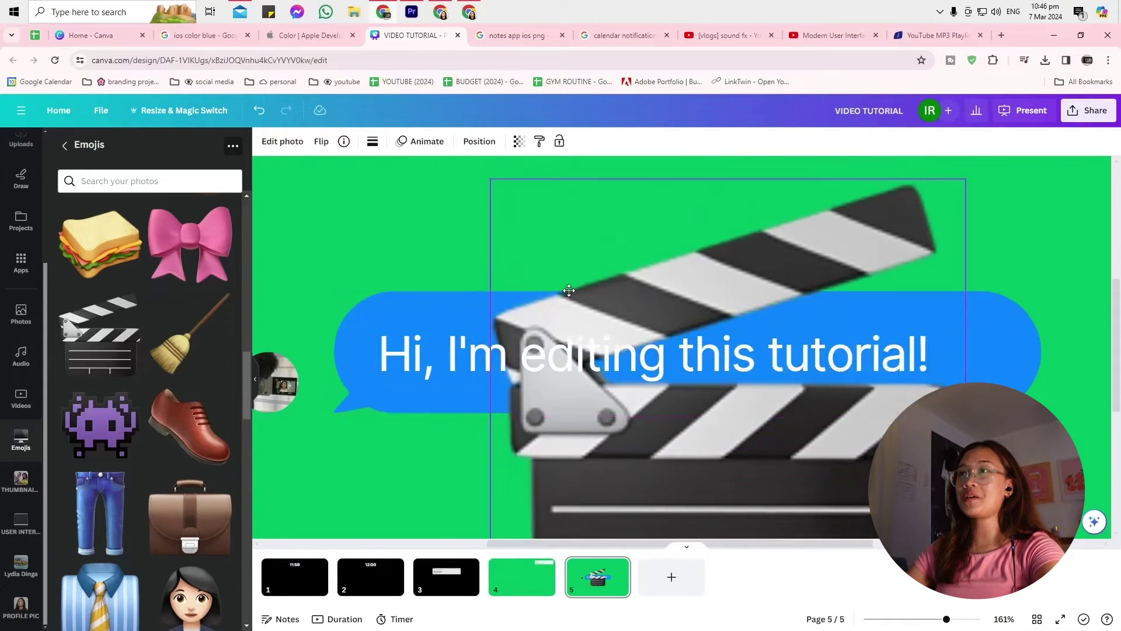
drag(485, 177, 835, 426)
Step: Search for "emoji" in a new browser tab and compare the vendors' red heart designs on Emojipedia
click(1002, 35)
text(emoji)
key(Return)
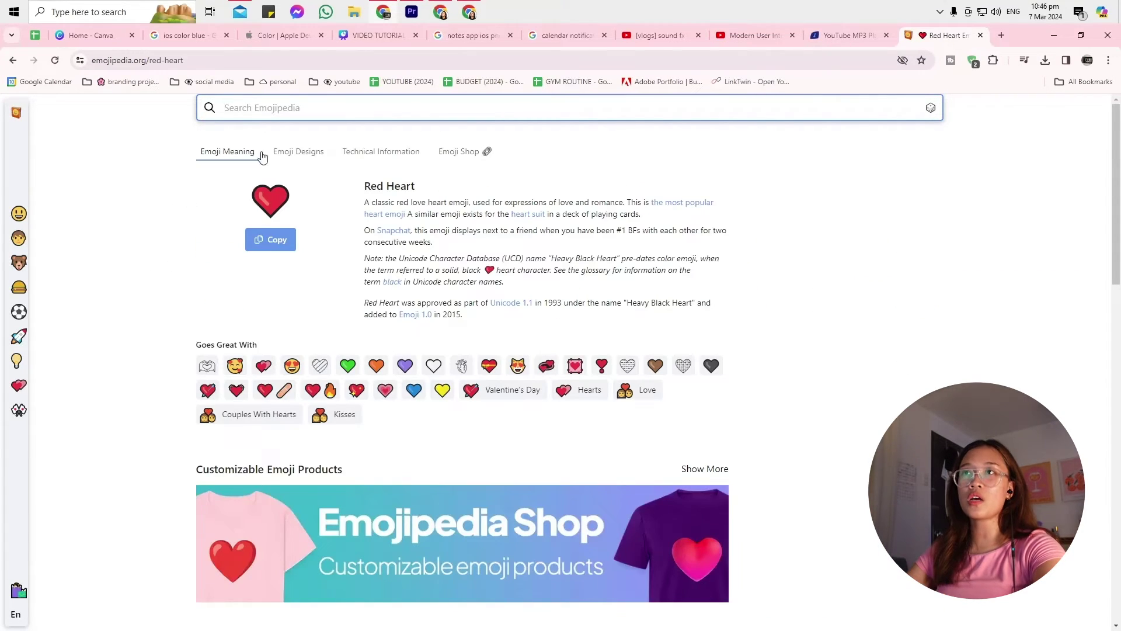
click(308, 156)
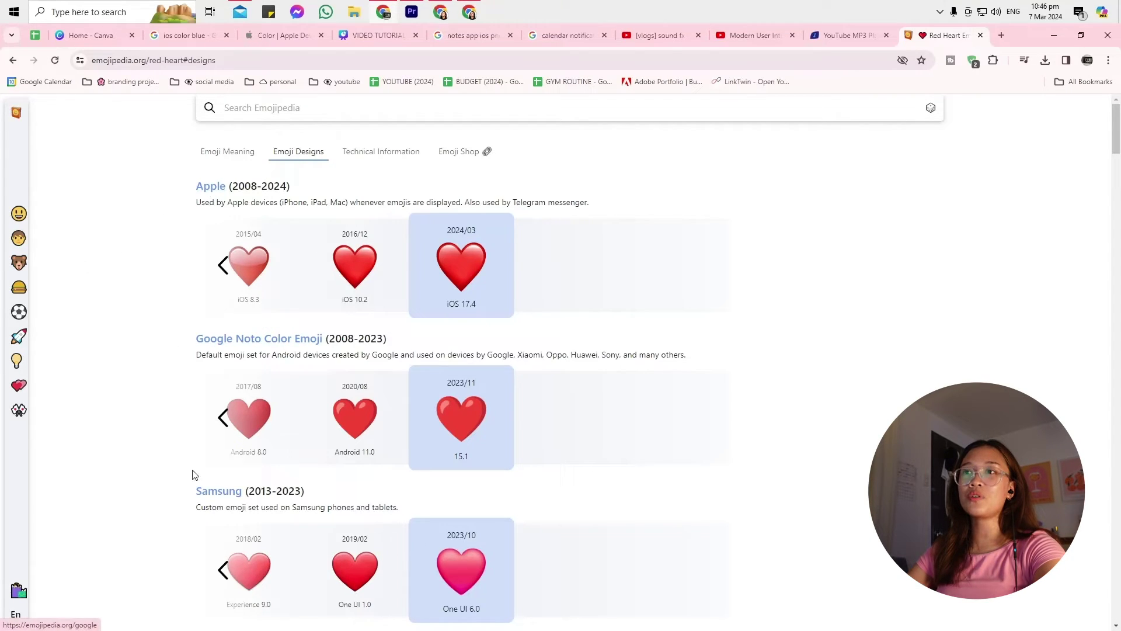
scroll(450, 298, down, 7)
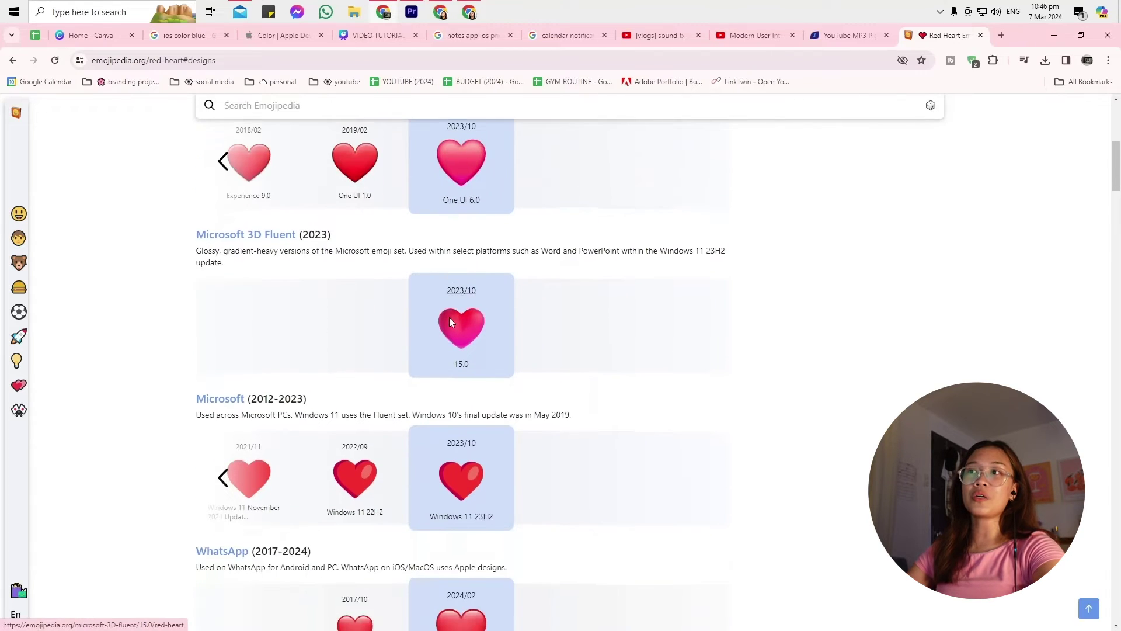
scroll(452, 322, down, 4)
scroll(323, 325, up, 11)
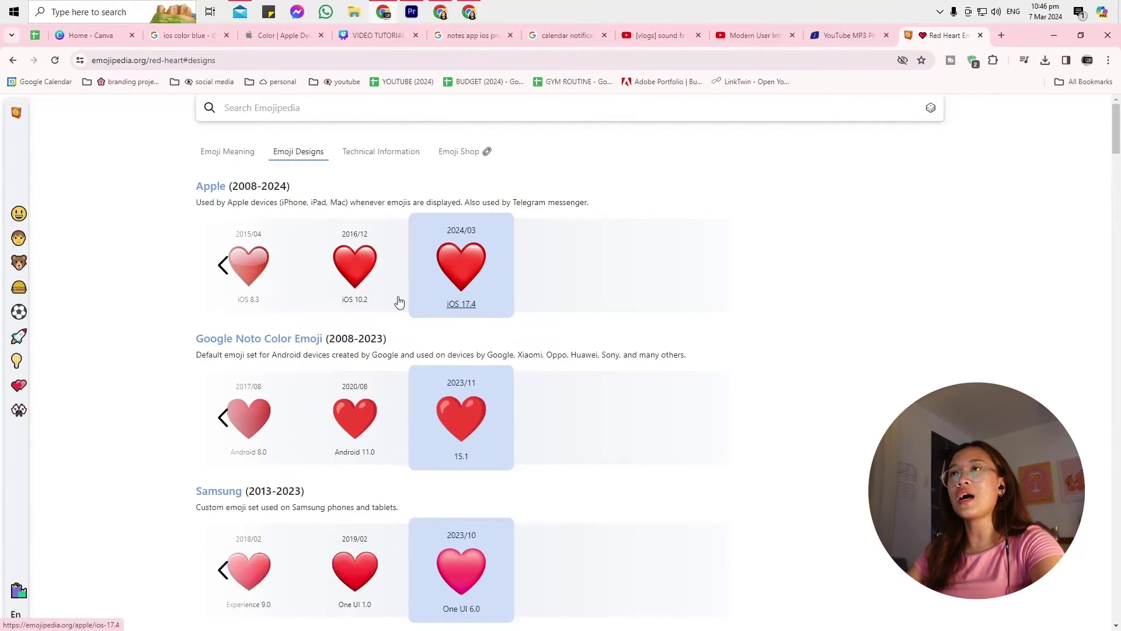
Step: Return to the Canva design and fit the clapperboard emoji inside the blue bubble, just after the message text
click(360, 37)
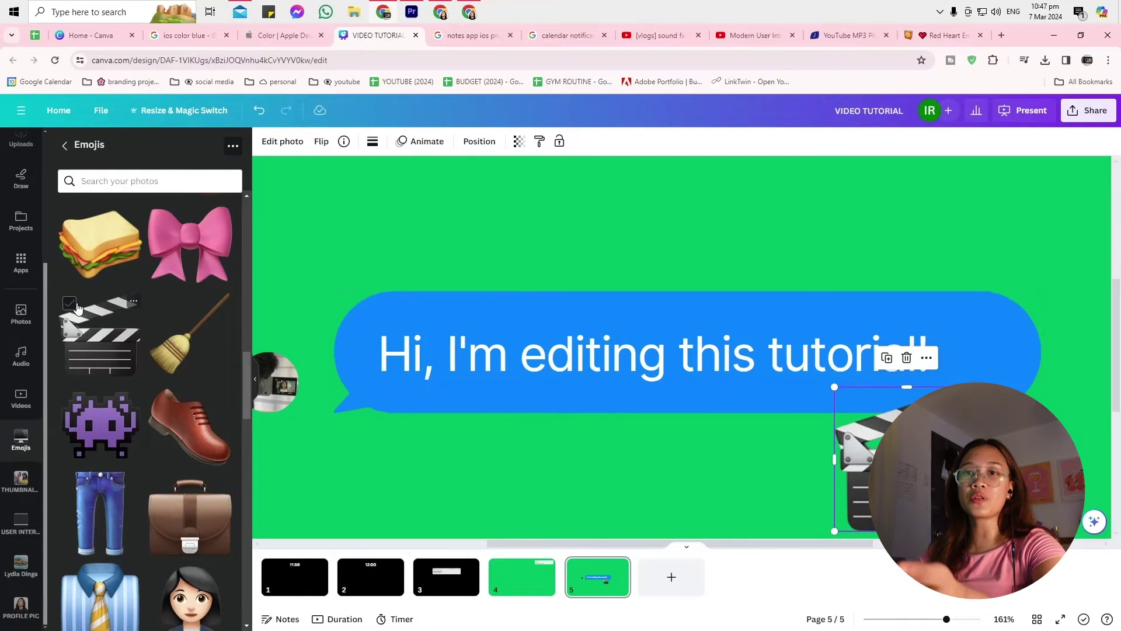
scroll(78, 309, up, 3)
drag(849, 334, 942, 352)
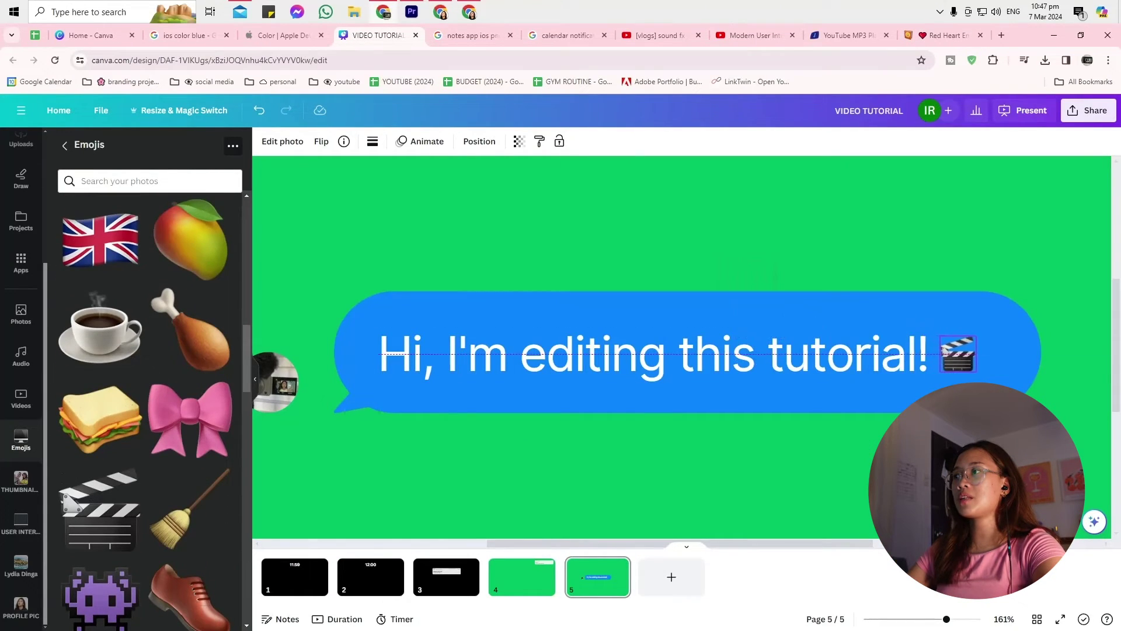
drag(962, 353, 985, 334)
click(981, 275)
click(972, 354)
click(958, 456)
click(917, 619)
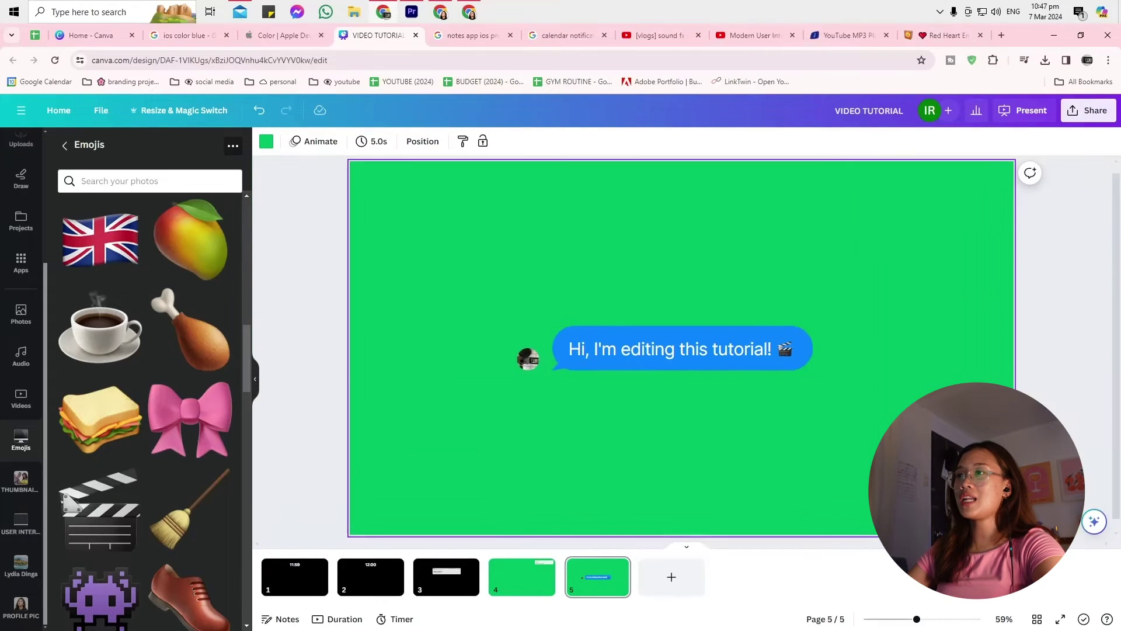
Step: Scale down the bubble together with its text and emoji, and move the round profile picture beside the bubble's tail
drag(865, 435, 573, 324)
click(592, 410)
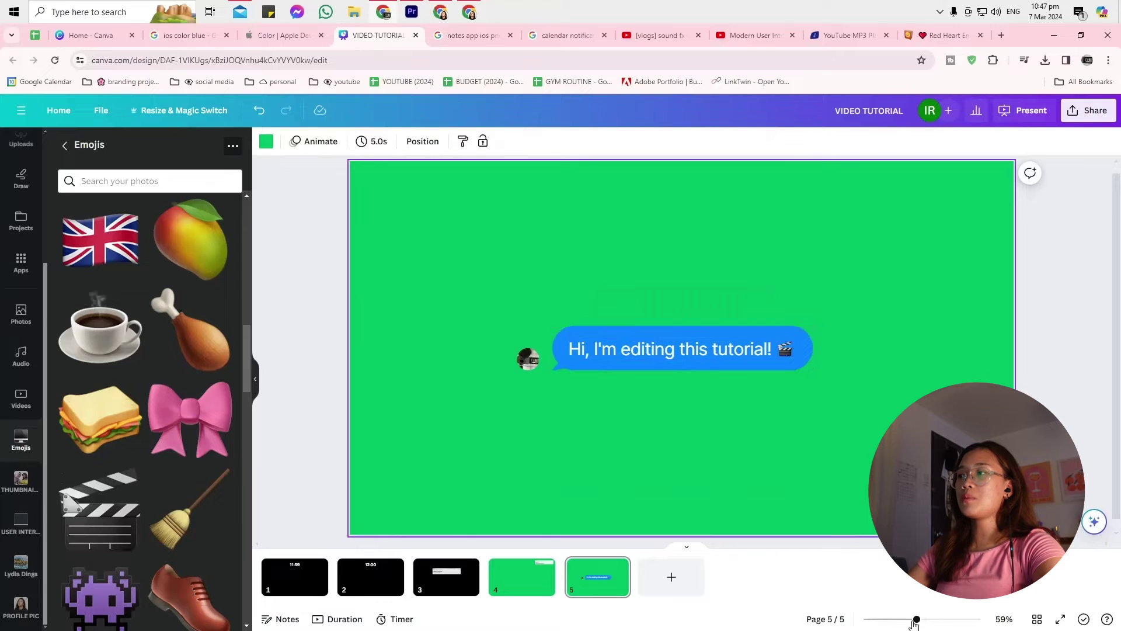
mouse_move(916, 619)
mouse_down()
mouse_move(906, 619)
mouse_move(920, 619)
mouse_up()
drag(879, 471, 573, 288)
drag(830, 329, 739, 341)
drag(862, 422, 588, 351)
drag(588, 346, 585, 345)
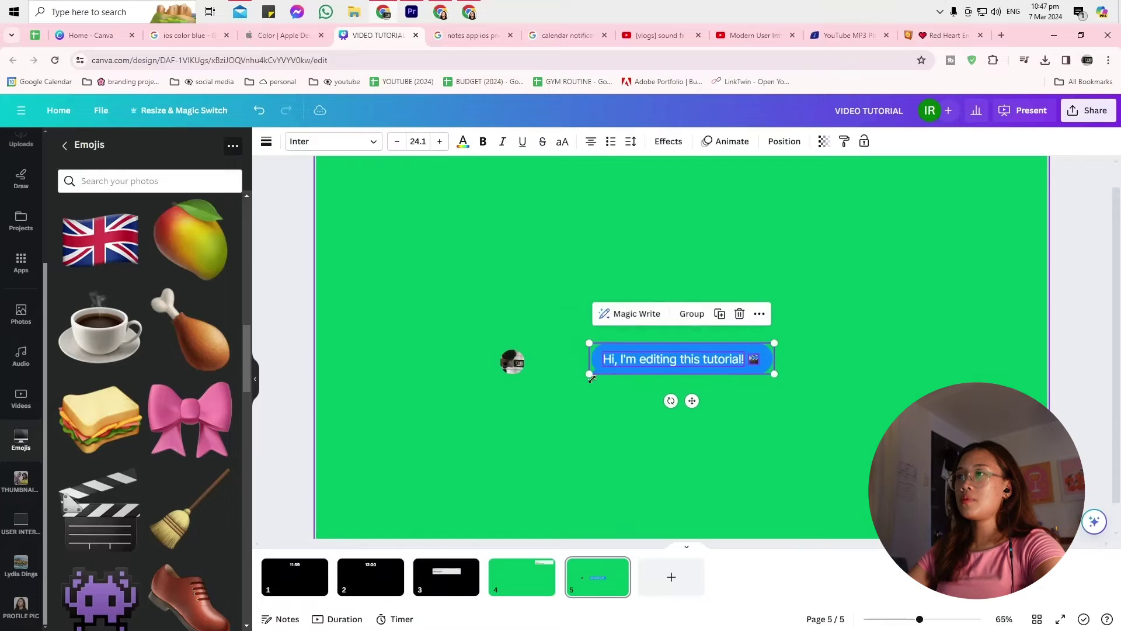
click(540, 390)
drag(515, 357, 569, 356)
click(683, 423)
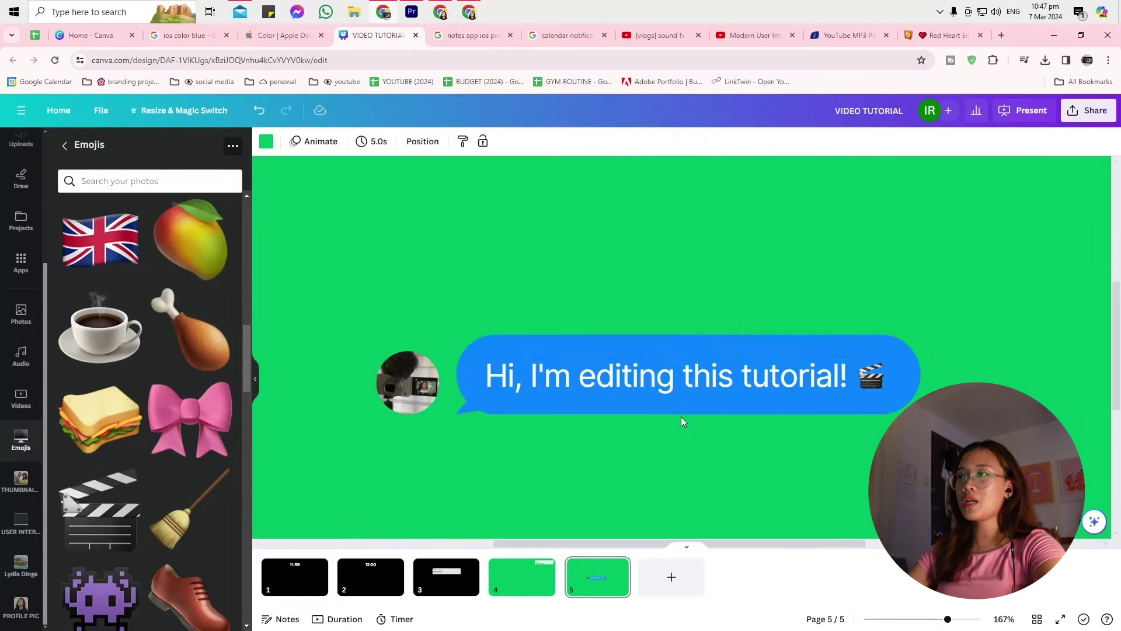
Step: Duplicate the message text above the bubble, change the copy to the sender's first name and make it bold
click(677, 385)
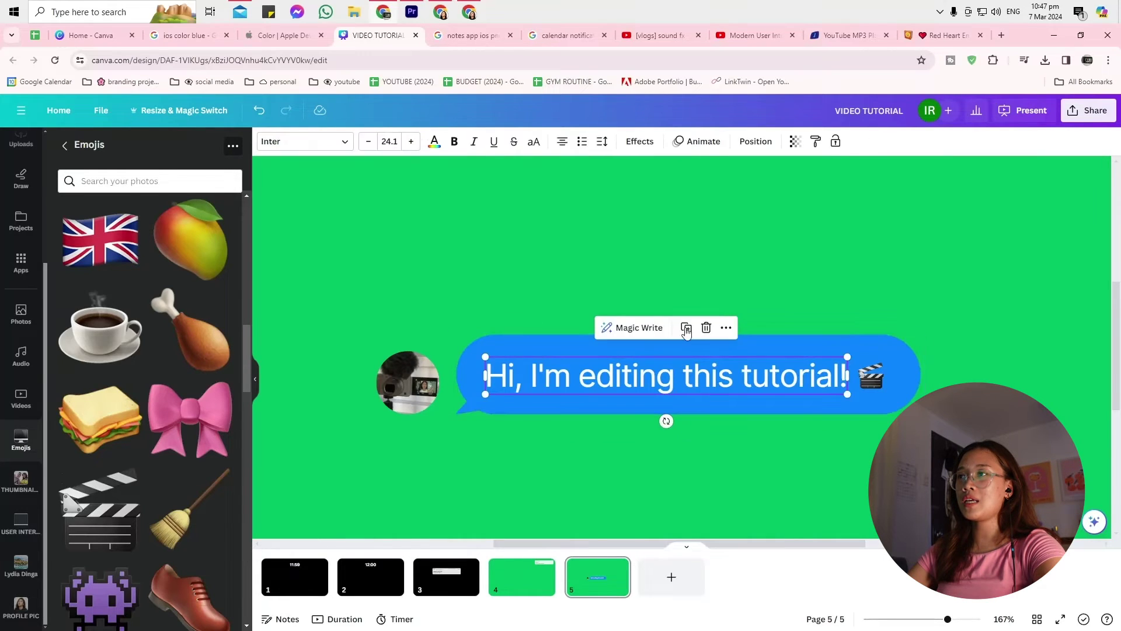
click(685, 329)
drag(652, 387, 636, 297)
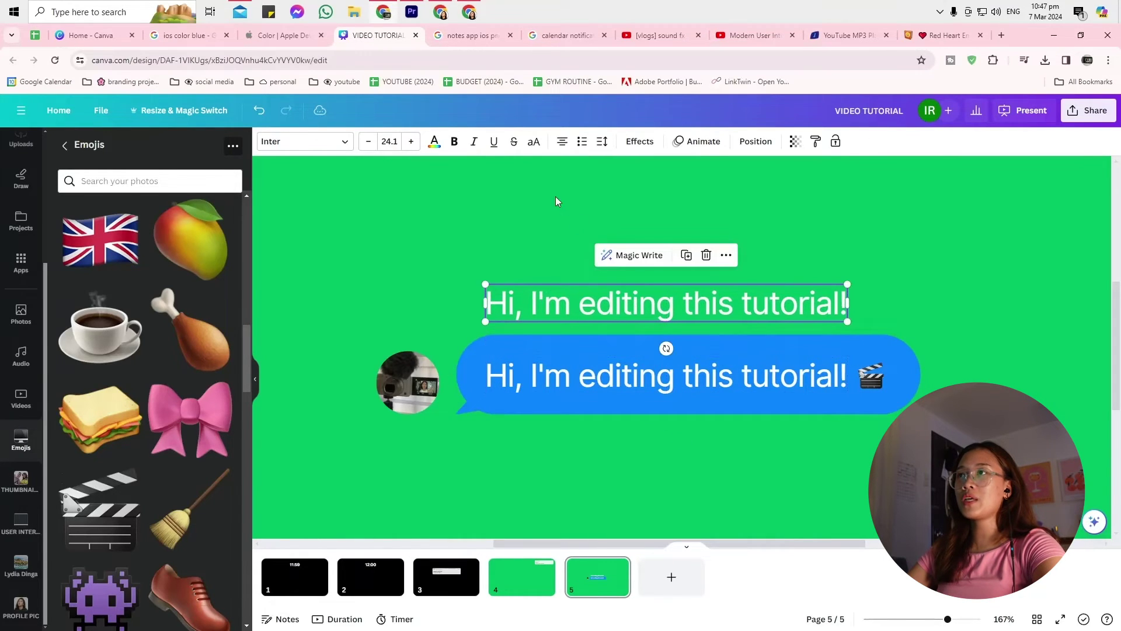
double_click(564, 316)
text(Isle)
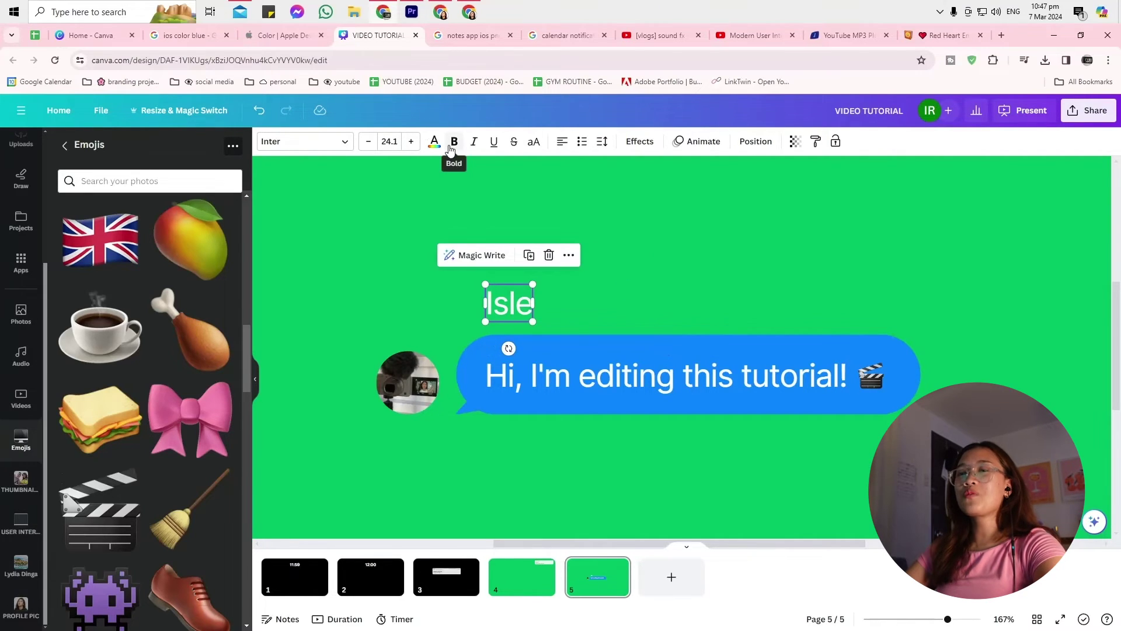
click(454, 142)
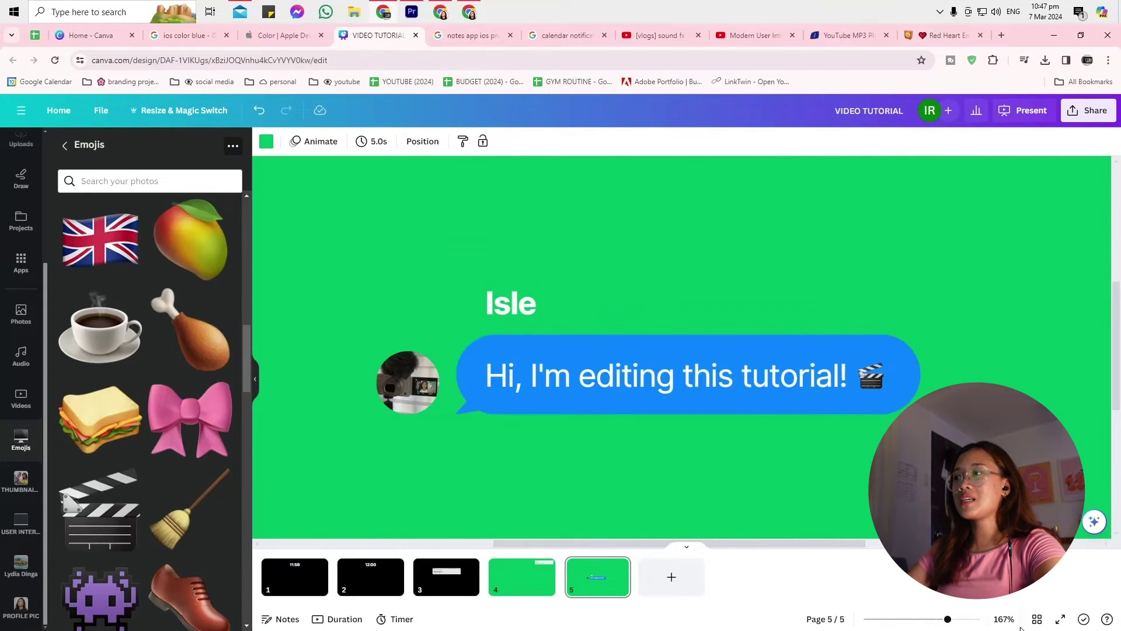
click(393, 288)
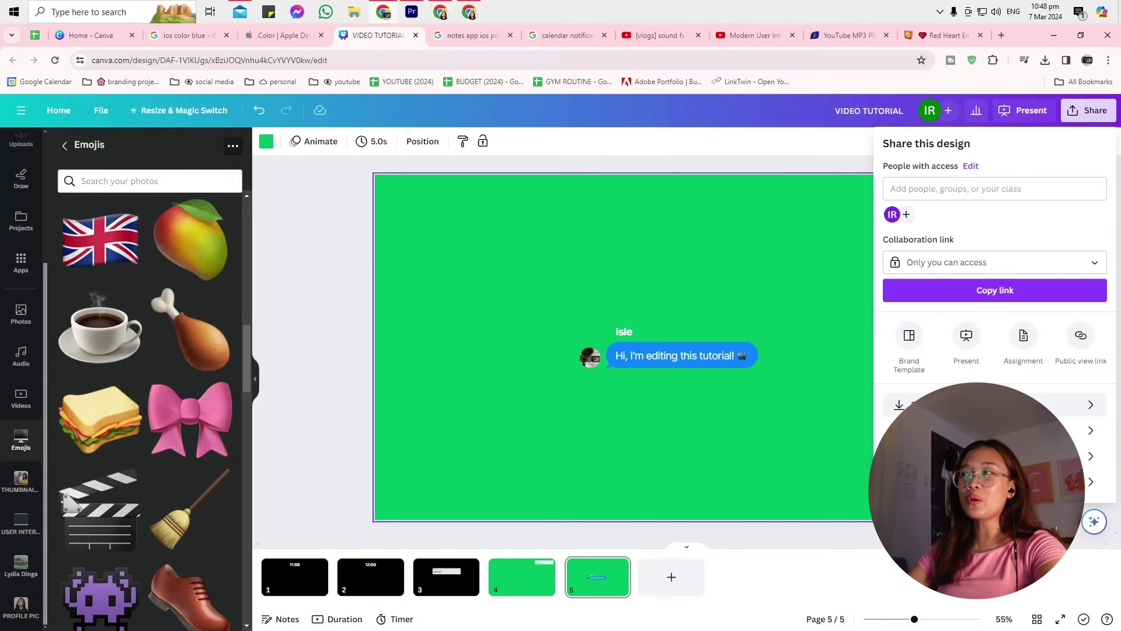
Step: Download only the current page as a PNG with a transparent background
click(934, 404)
click(934, 263)
click(933, 323)
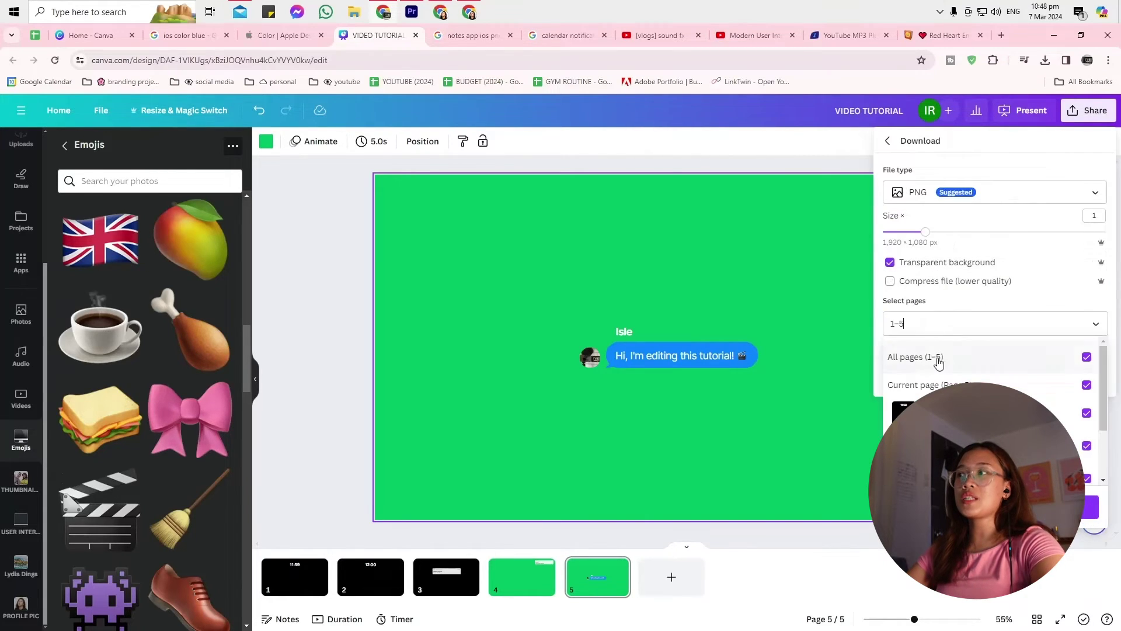
click(940, 361)
click(952, 383)
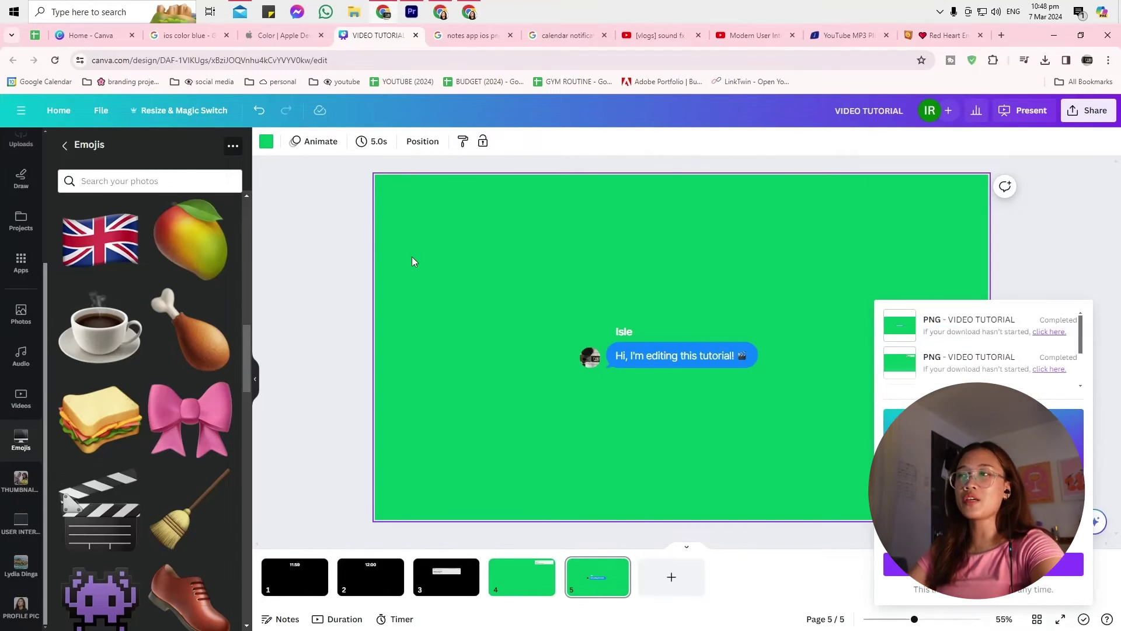
Step: Switch to Premiere Pro and import the chat bubble image "imessage 1" into the 2. Transparent bin
click(88, 519)
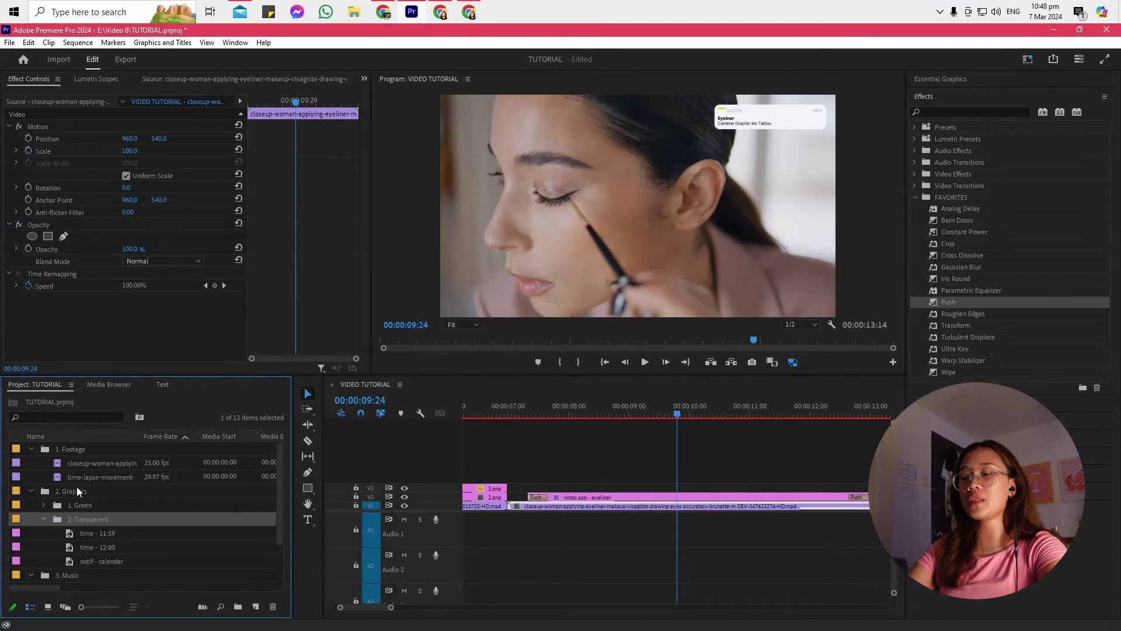
key(ctrl+i)
click(174, 163)
key(Return)
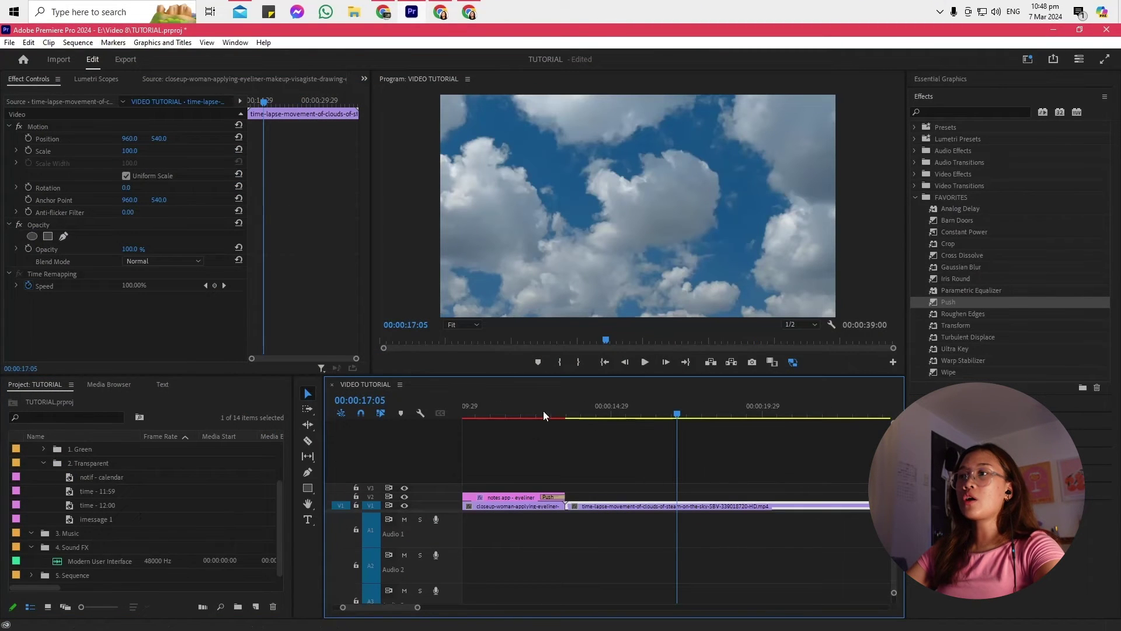
Step: Place imessage 1 on track V2 above the clouds time-lapse clip, starting at 00:00:13:28
click(579, 415)
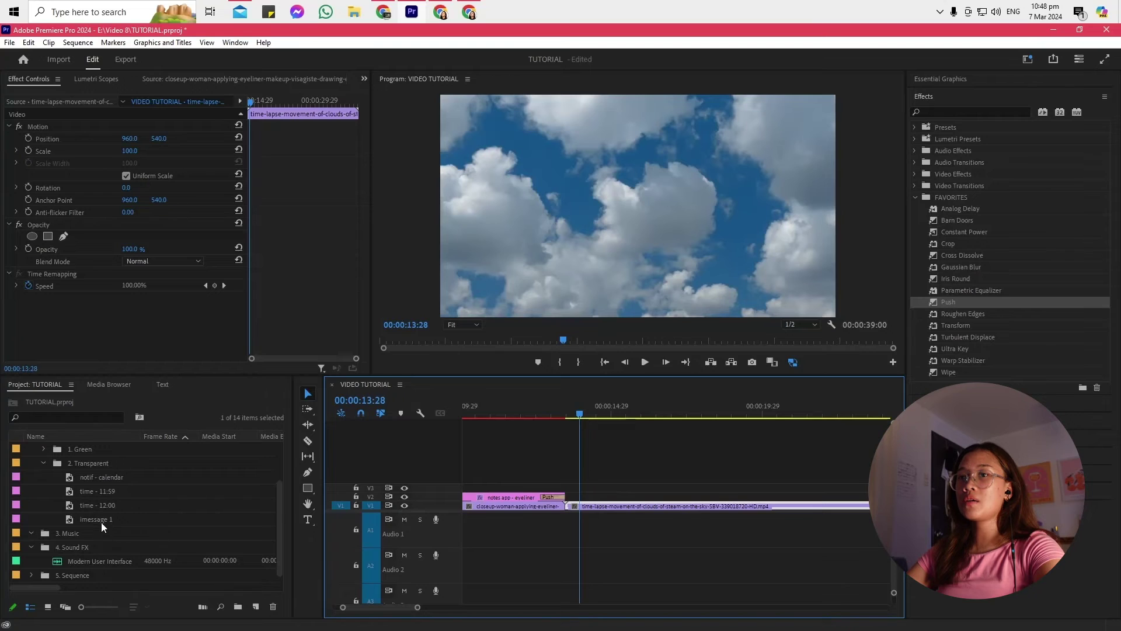
drag(101, 528, 584, 497)
key(=)
click(622, 416)
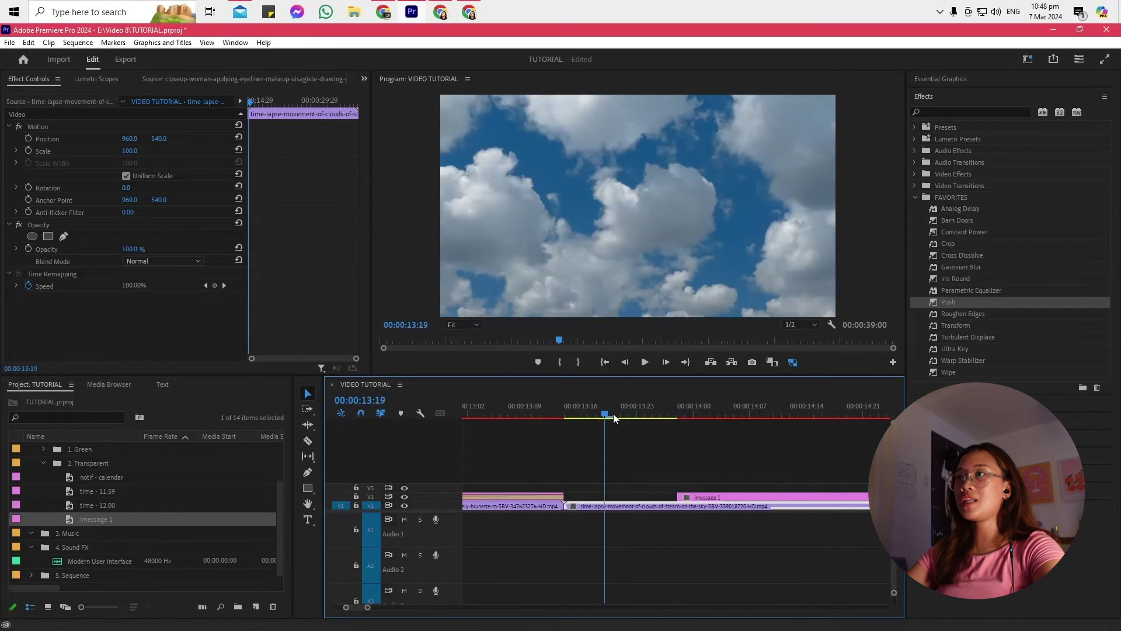
Step: Apply a Cross Dissolve to the start of imessage 1, shorten it to about 10 frames and play back the fade-in
click(958, 255)
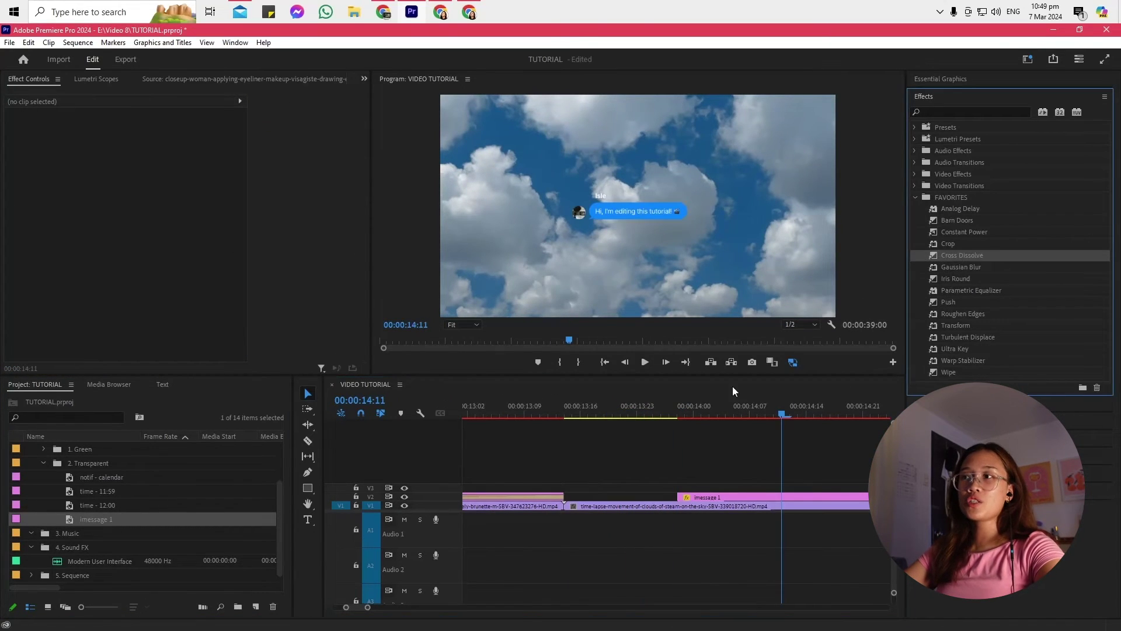
drag(685, 502, 681, 498)
drag(868, 498, 779, 503)
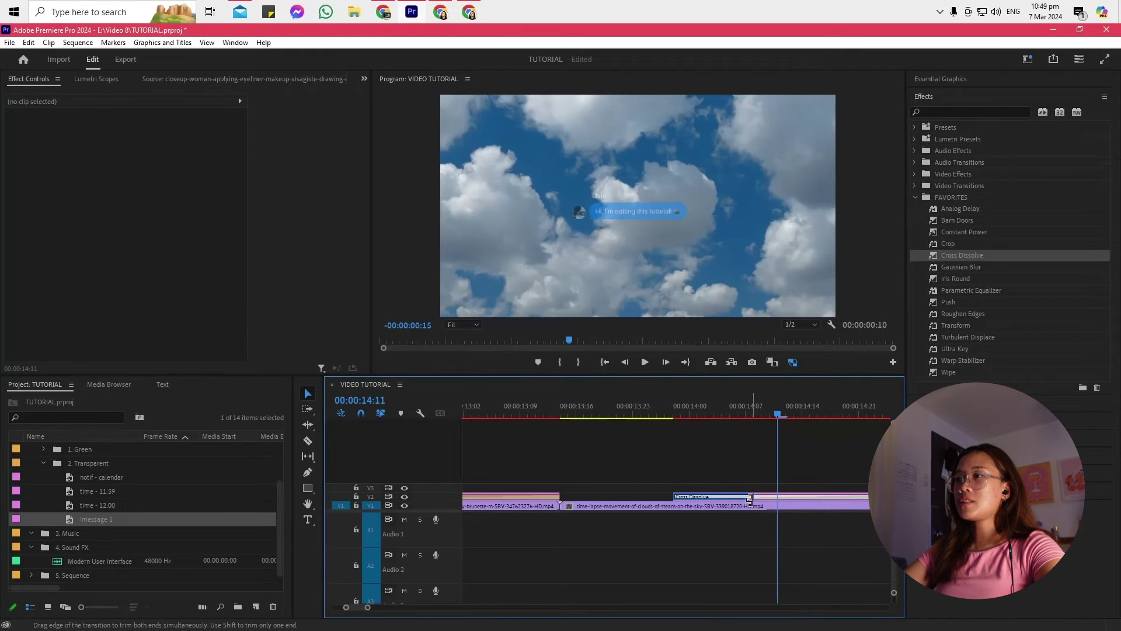
click(665, 416)
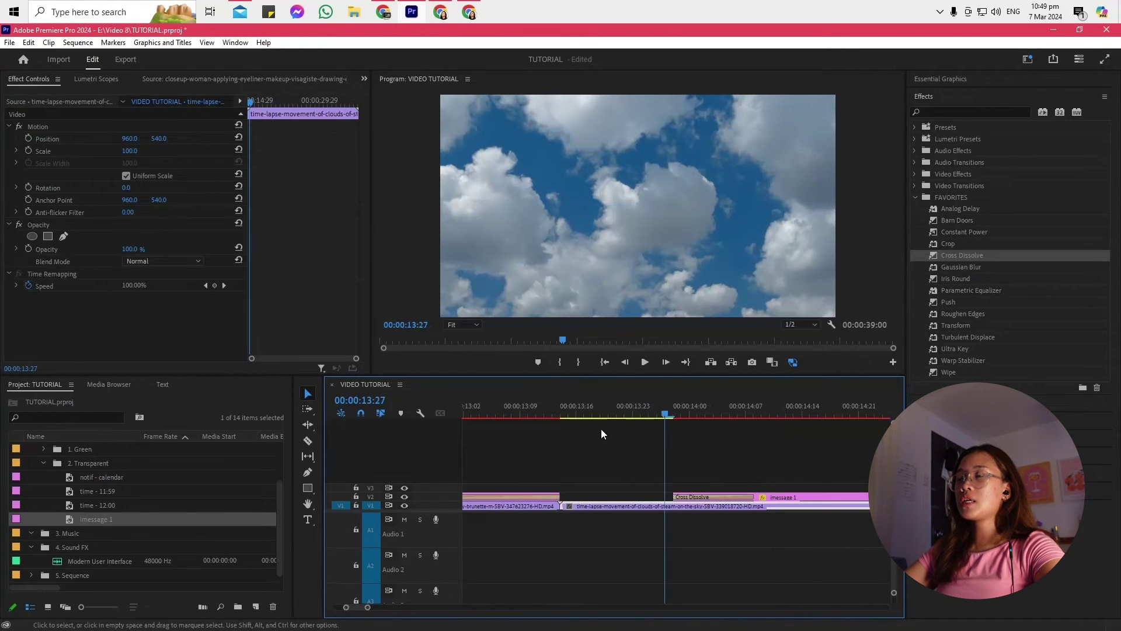
key(minus)
click(645, 362)
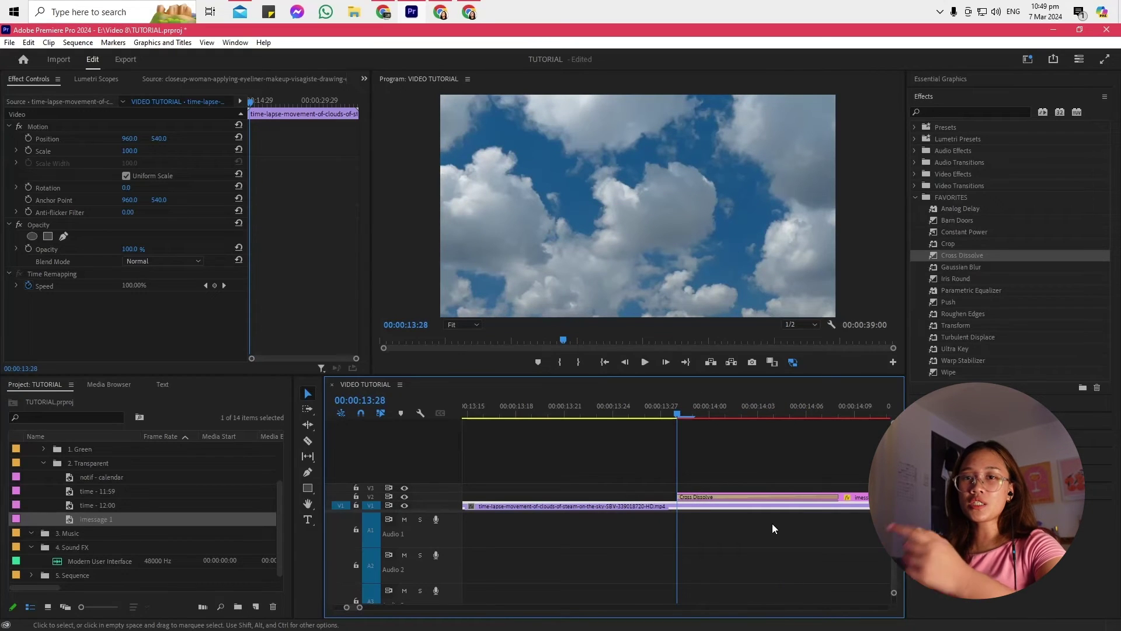
Step: Switch to Chrome and search YouTube for "iphone message sound"
click(395, 10)
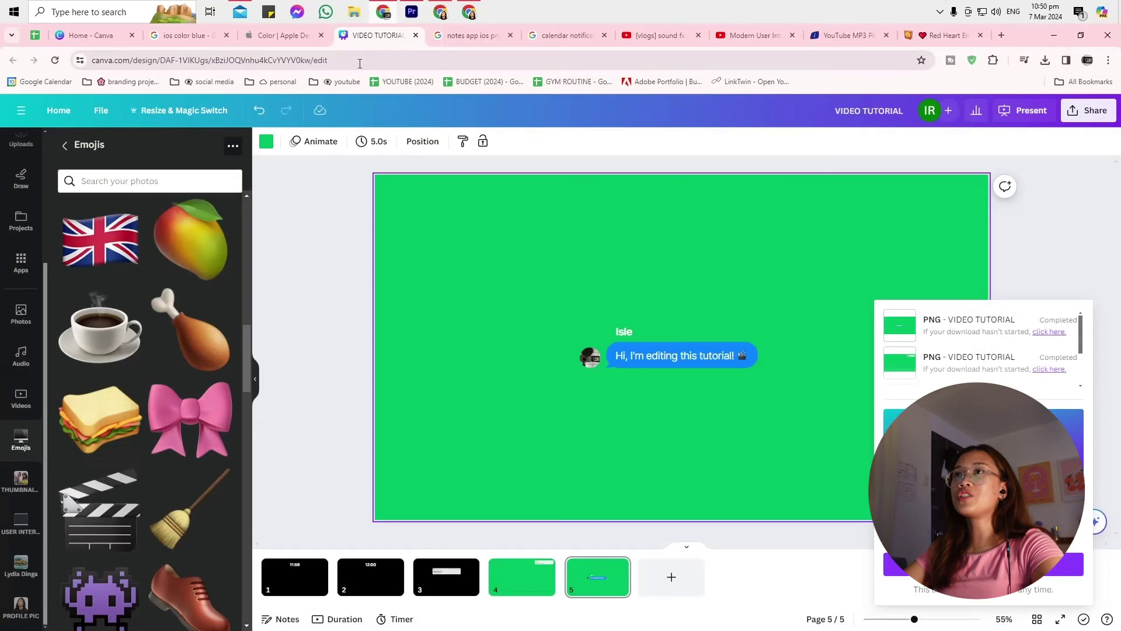
click(660, 35)
click(753, 35)
click(463, 113)
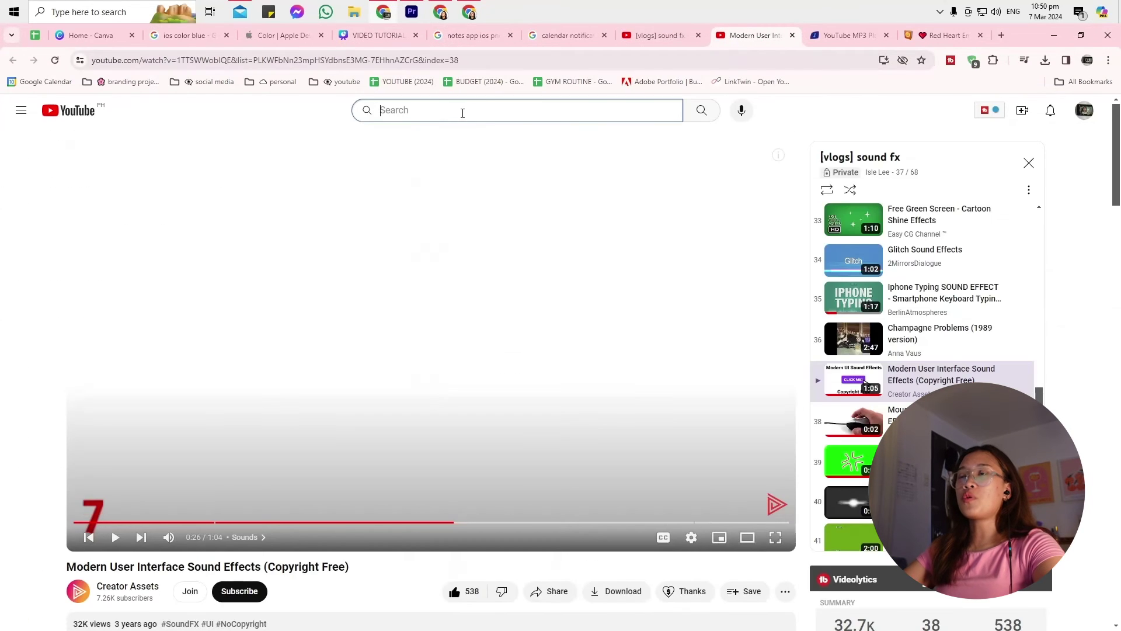
text(iphone )
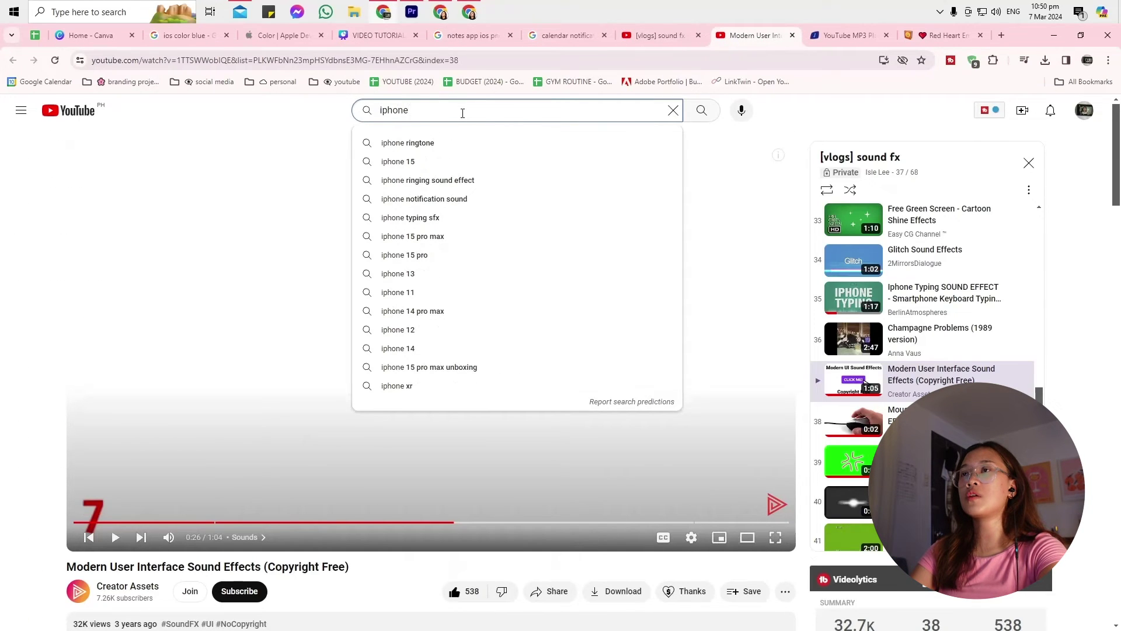
text(message )
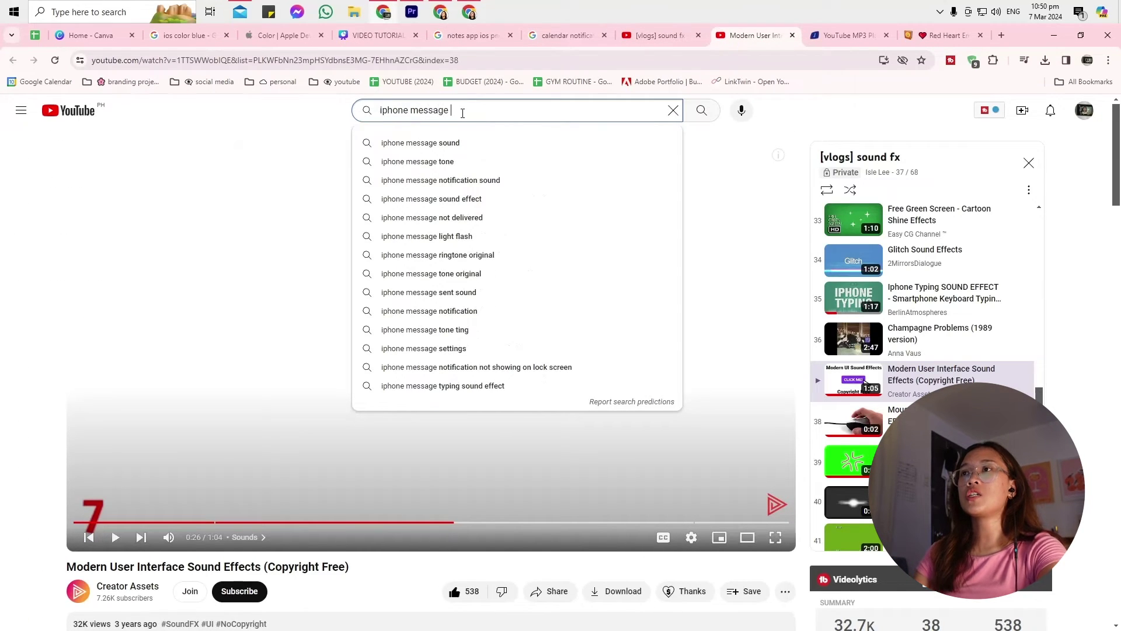
text(sound)
key(Return)
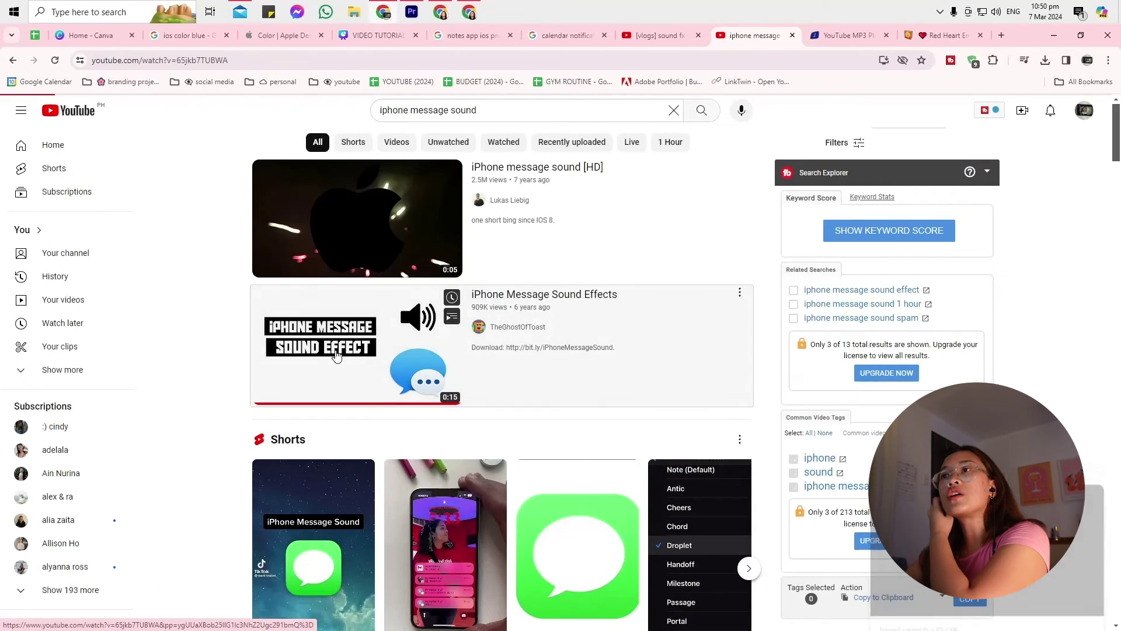
Step: Open the iPhone Message Sound Effects video, skim to the iMessage receive sound and copy the video's URL
click(336, 356)
drag(233, 527, 511, 524)
click(514, 524)
click(281, 59)
key(ctrl+c)
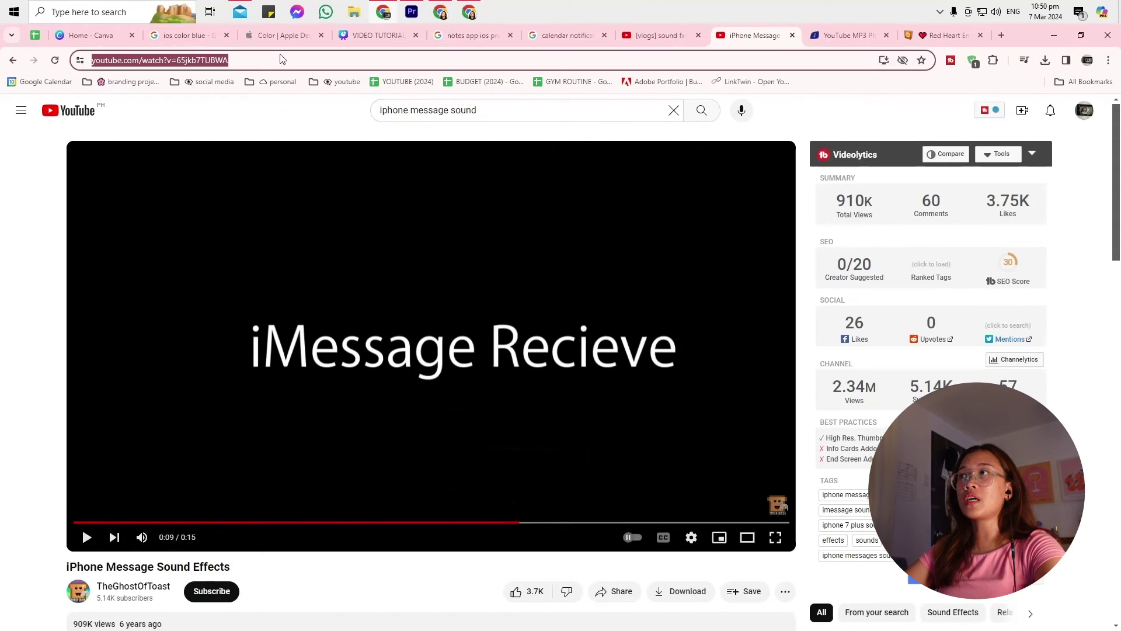
Step: Replace the link in the online YouTube audio converter with the copied video URL and start the conversion
click(860, 34)
click(521, 257)
key(ctrl+a)
key(ctrl+v)
click(484, 358)
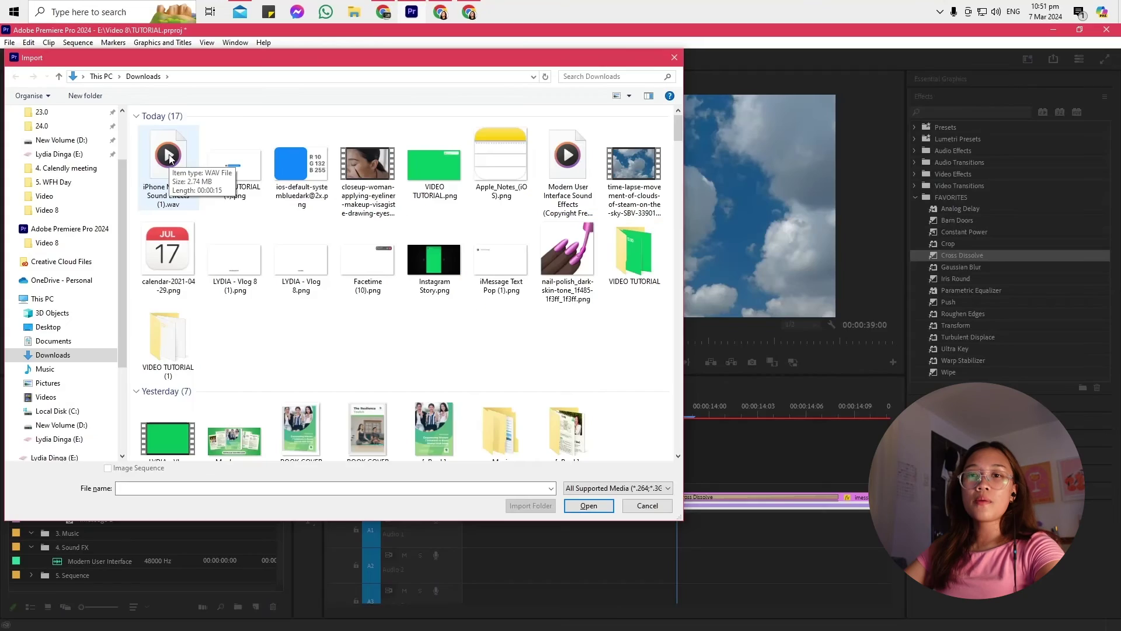
Step: Switch to Premiere Pro, import "iPhone Message Sound Effects (1).wav" and set its source In point just before the chosen message sound
double_click(157, 155)
double_click(101, 532)
mouse_move(138, 342)
mouse_down()
mouse_move(163, 343)
mouse_move(149, 344)
mouse_up()
key(=)
key(=)
key(=)
click(196, 345)
key(i)
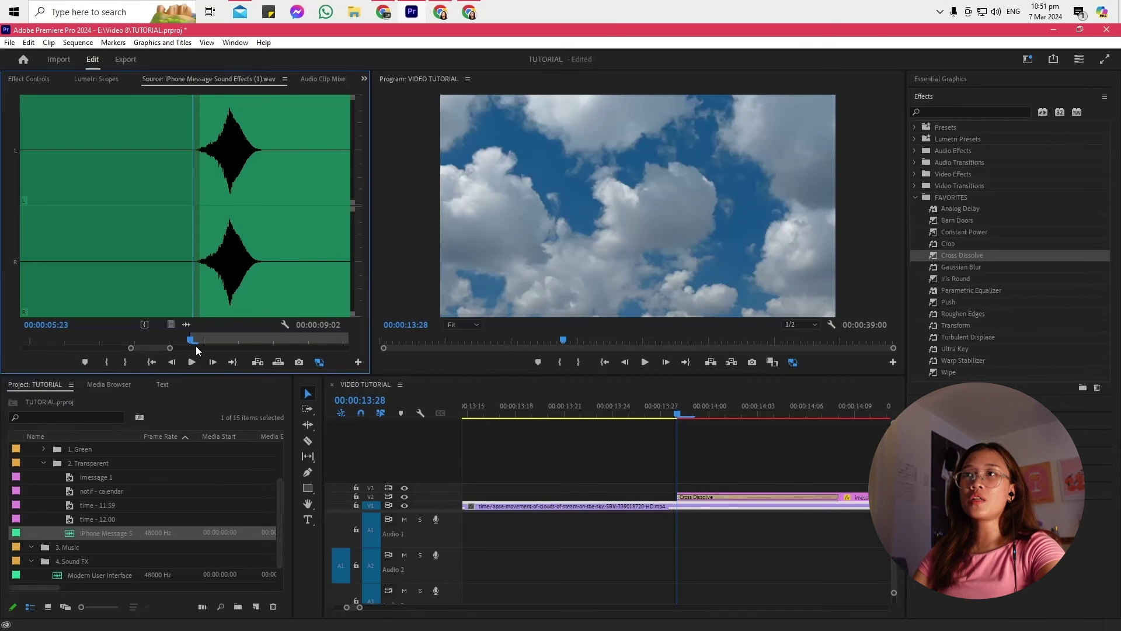
Step: Set the source Out point of the message sound at 00:00:06:11, just after its waveform ends
key(-)
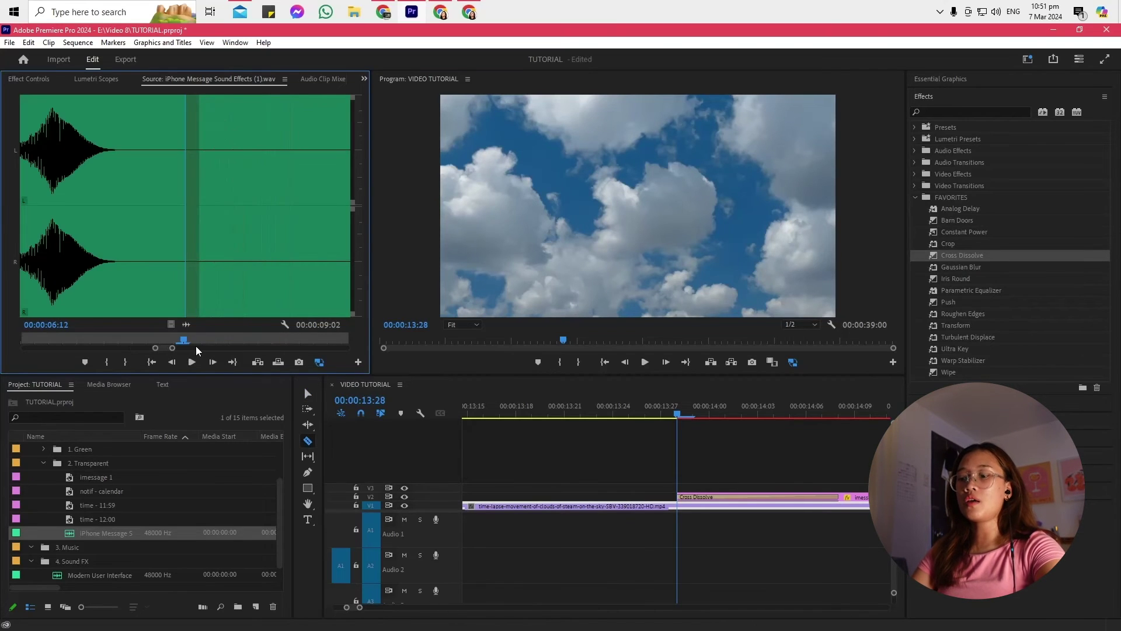
key(o)
key(space)
key(space)
key(v)
key(space)
key(o)
Step: Place the trimmed message sound on audio track A2 at 00:00:13:28, under the start of imessage 1, and play it back
drag(185, 324, 705, 551)
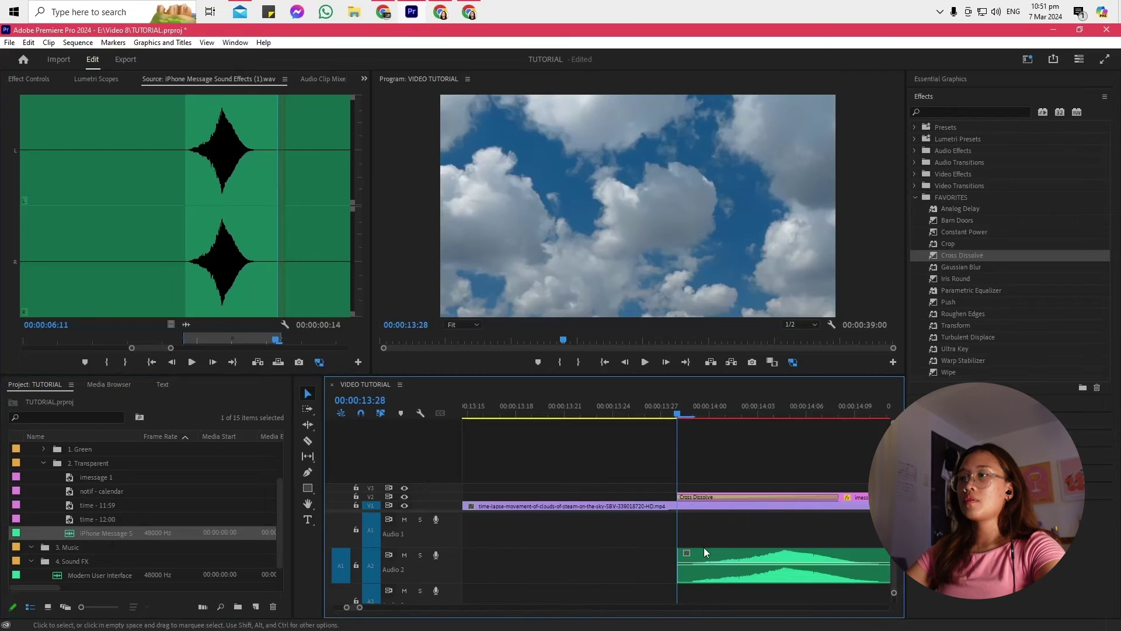
key(minus)
key(minus)
key(minus)
key(minus)
key(equal)
key(equal)
key(equal)
key(space)
mouse_move(689, 418)
mouse_down()
mouse_move(597, 437)
mouse_move(684, 419)
mouse_up()
key(space)
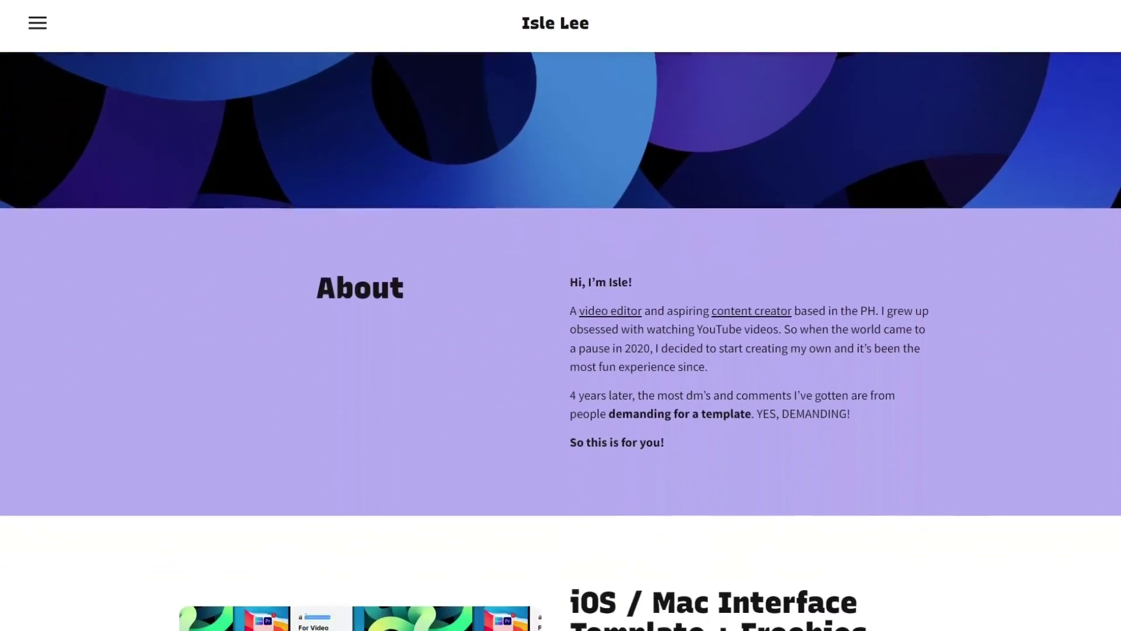
scroll(561, 340, down, 6)
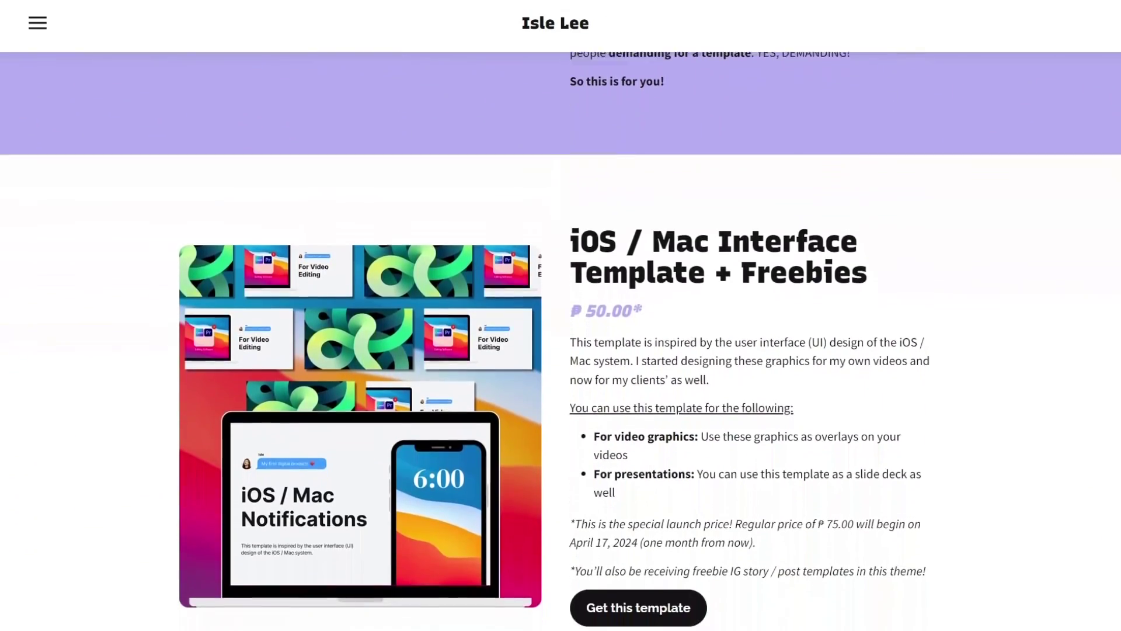